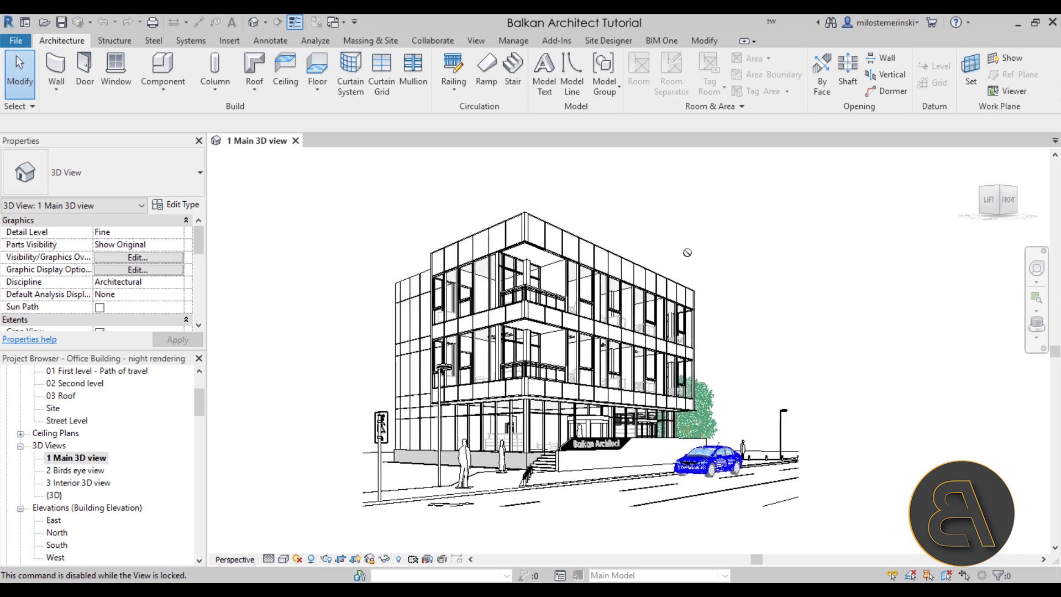
- Widen the main 3D view's crop region on both sides and raise its upper edge to frame more around the building
{"action": "middle_click_drag", "start_coordinate": [687, 253], "coordinate": [663, 262]}
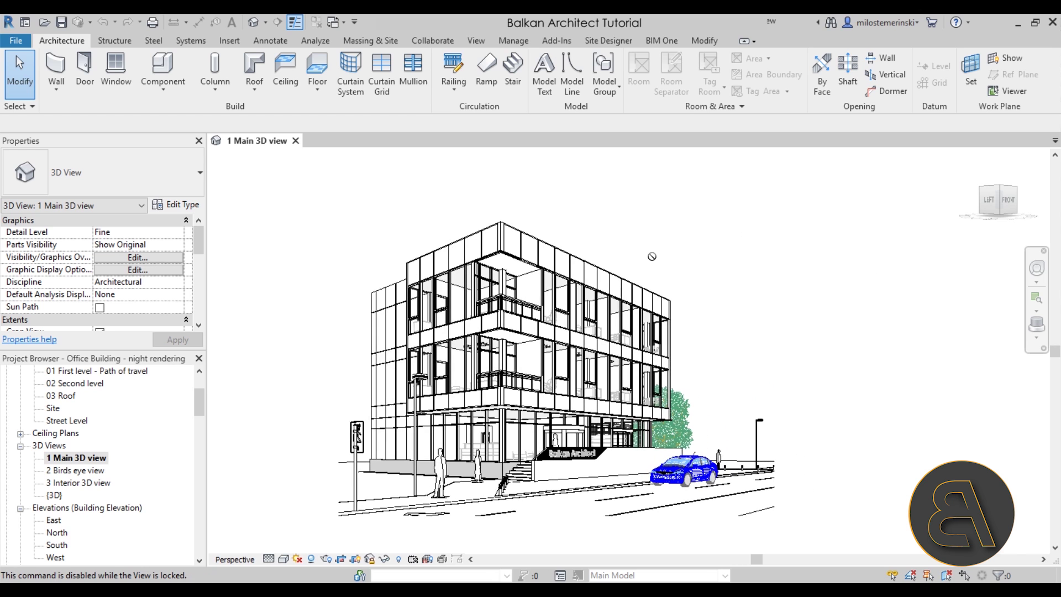
{"action": "middle_click_drag", "start_coordinate": [652, 256], "coordinate": [666, 259]}
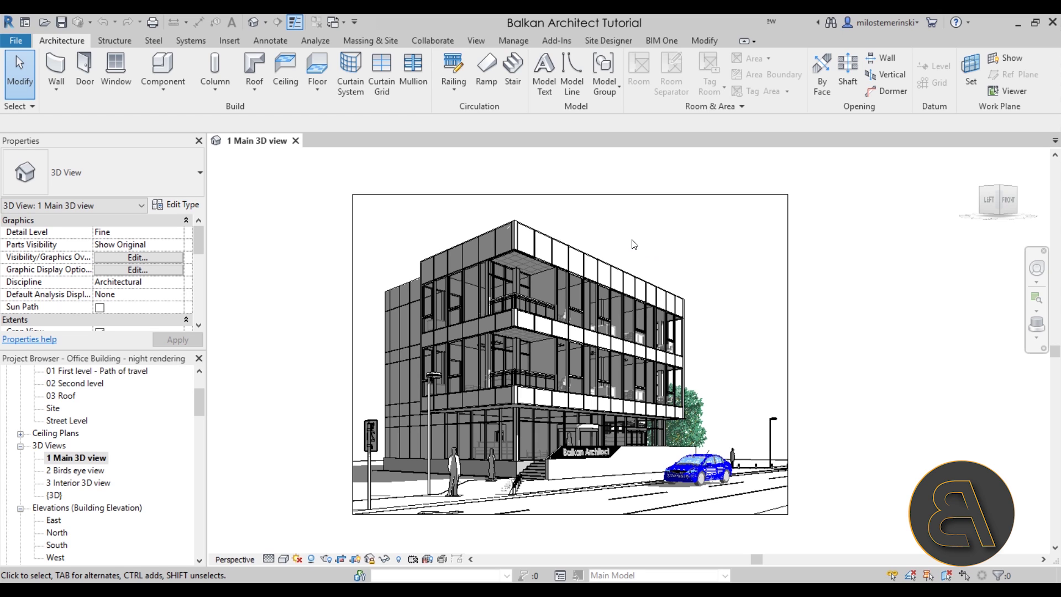
{"action": "left_click", "coordinate": [612, 196]}
{"action": "left_click_drag", "start_coordinate": [348, 352], "coordinate": [276, 354]}
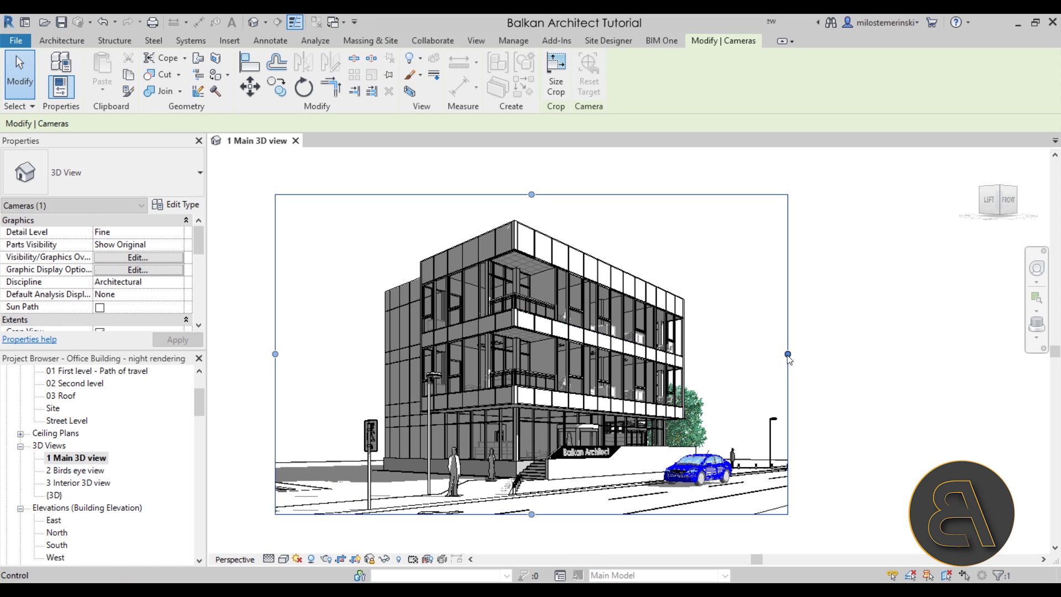
{"action": "left_click_drag", "start_coordinate": [787, 354], "coordinate": [827, 354]}
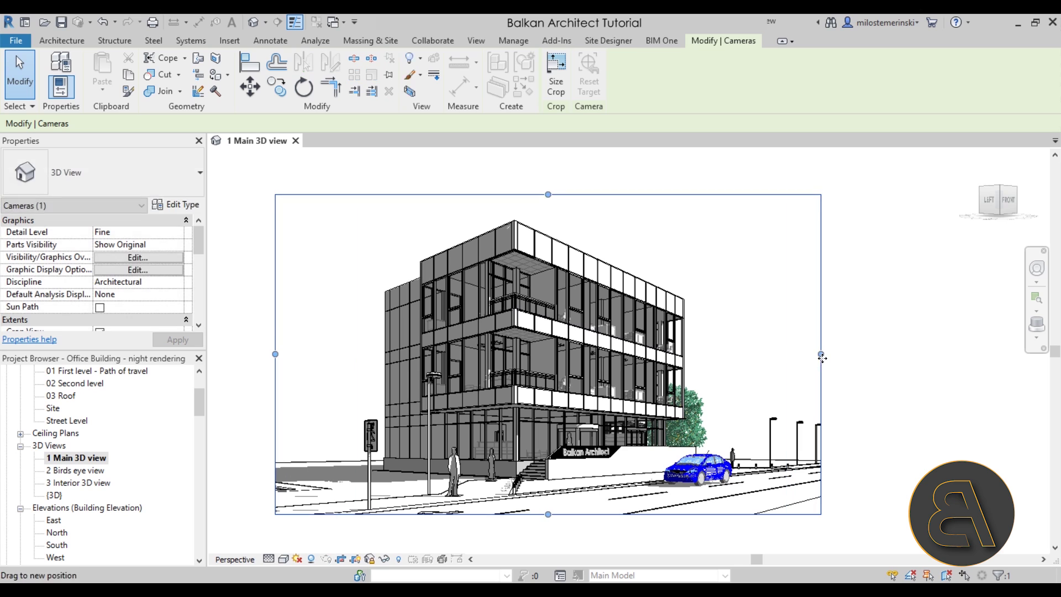
{"action": "left_click_drag", "start_coordinate": [552, 195], "coordinate": [550, 175]}
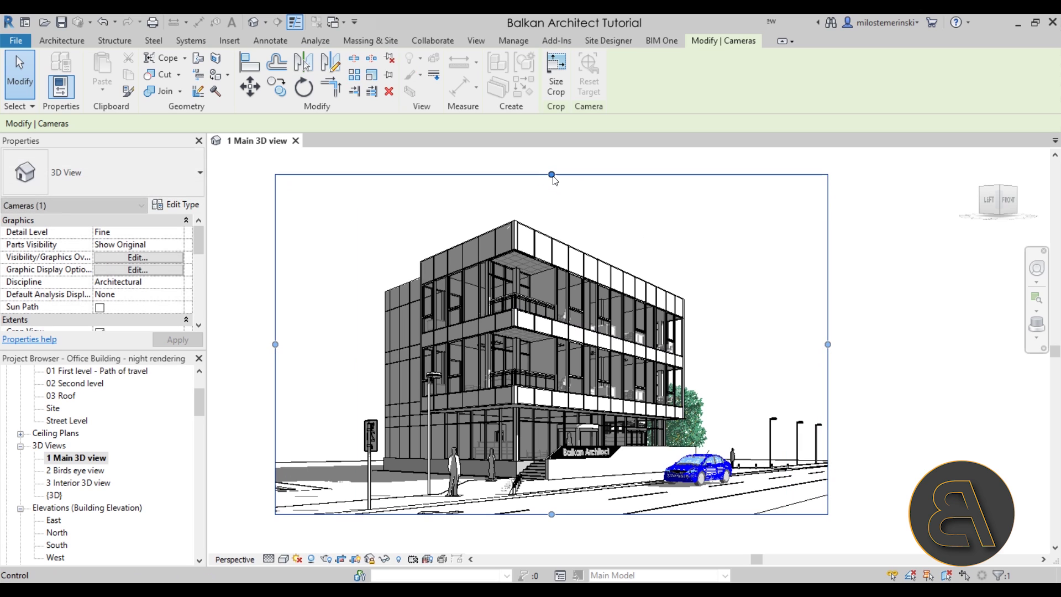
{"action": "left_click_drag", "start_coordinate": [827, 343], "coordinate": [821, 344]}
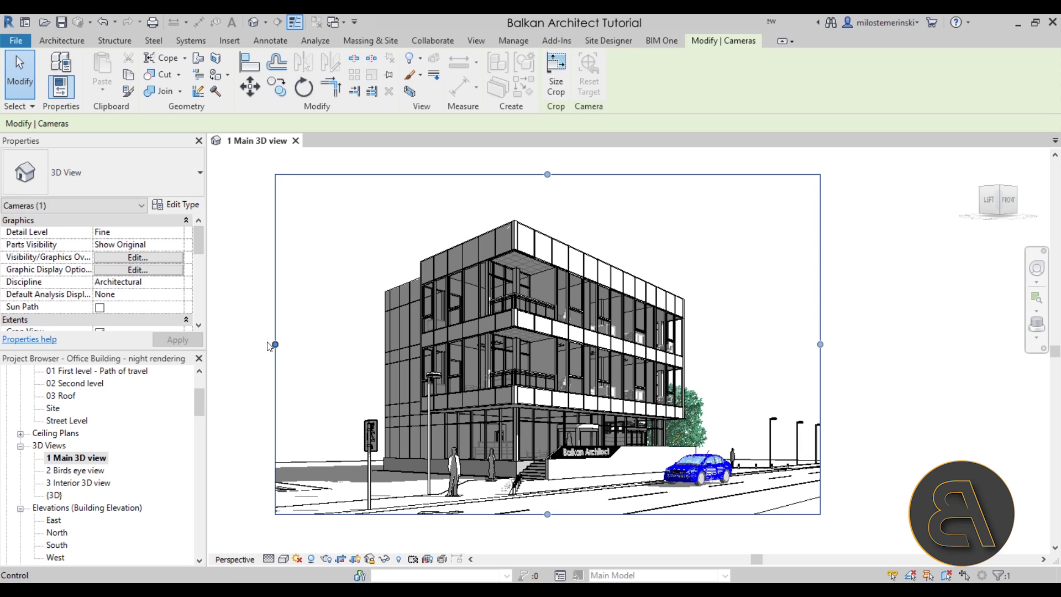
{"action": "left_click_drag", "start_coordinate": [274, 344], "coordinate": [266, 344]}
{"action": "left_click_drag", "start_coordinate": [551, 177], "coordinate": [552, 172]}
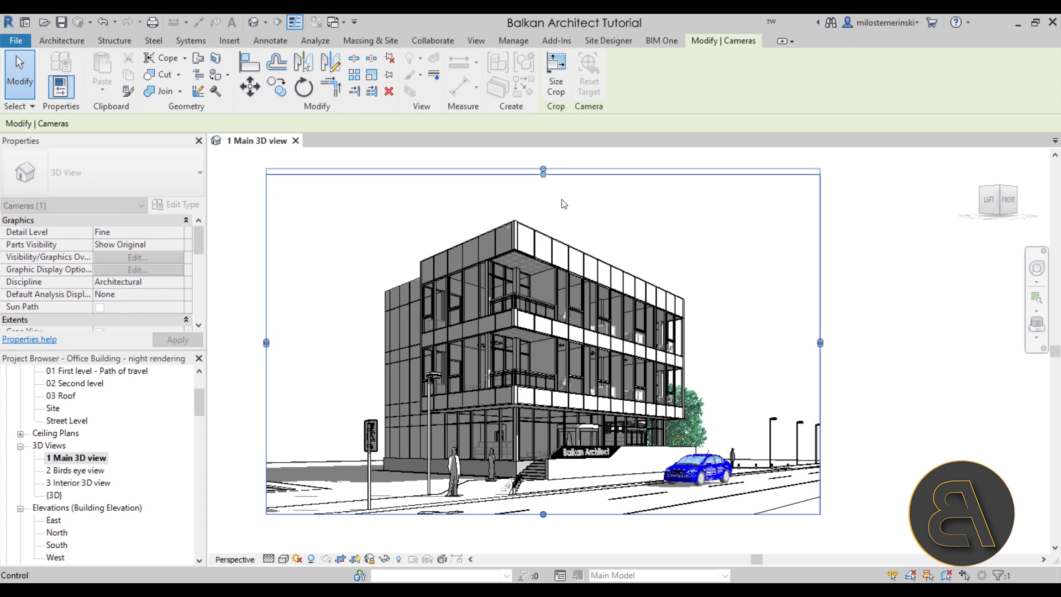
{"action": "left_click", "coordinate": [564, 202]}
{"action": "middle_click_drag", "start_coordinate": [367, 304], "coordinate": [392, 303]}
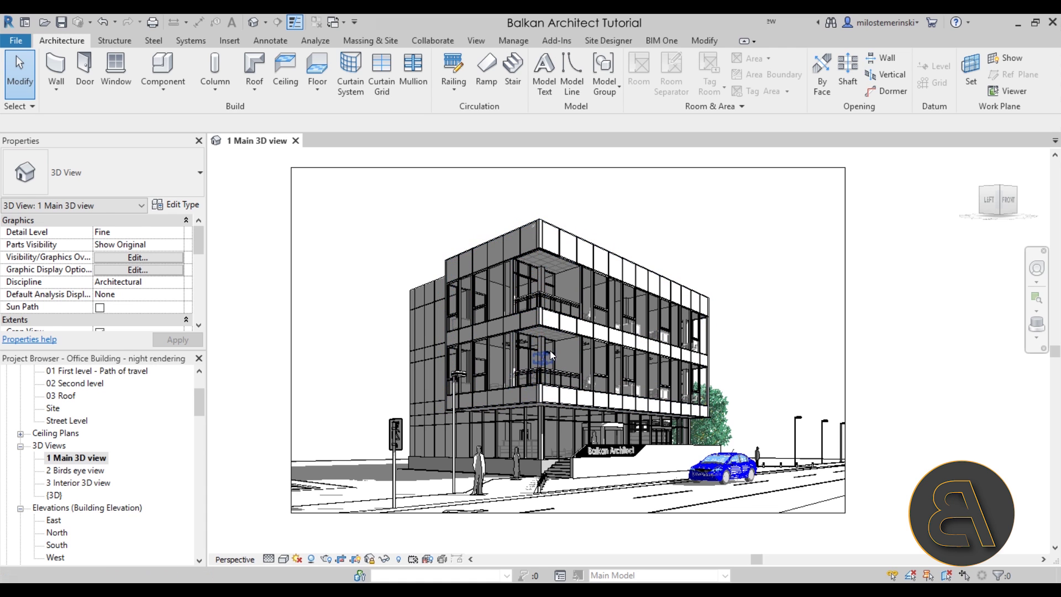
- Inspect a first-level ceiling light fixture behind the corner balcony and examine the lighting on the other floors
{"action": "scroll", "coordinate": [593, 352], "scroll_direction": "up", "scroll_amount": 10}
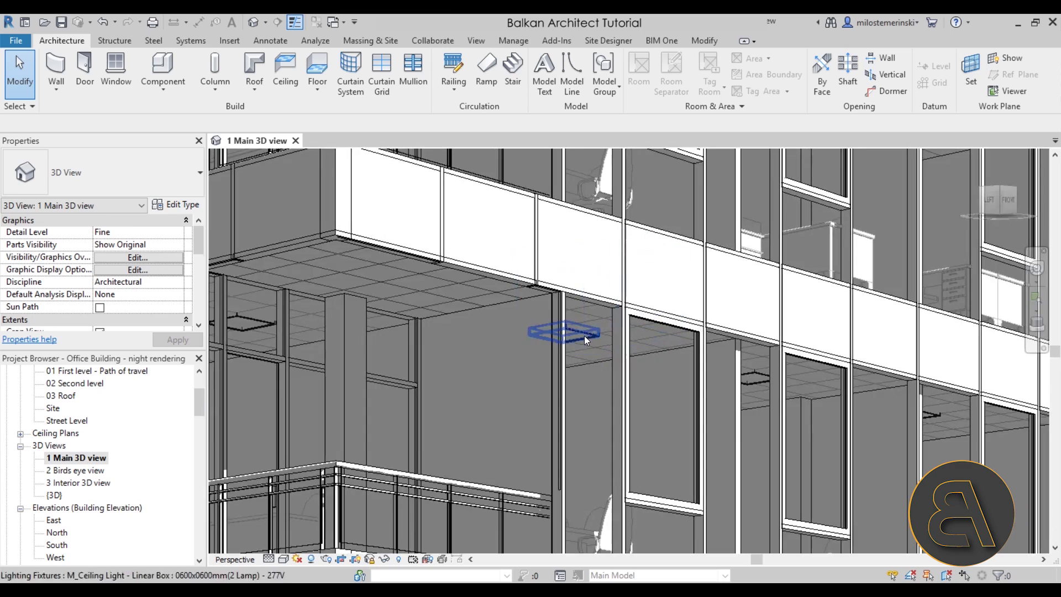
{"action": "left_click", "coordinate": [585, 336]}
{"action": "scroll", "coordinate": [580, 354], "scroll_direction": "down", "scroll_amount": 10}
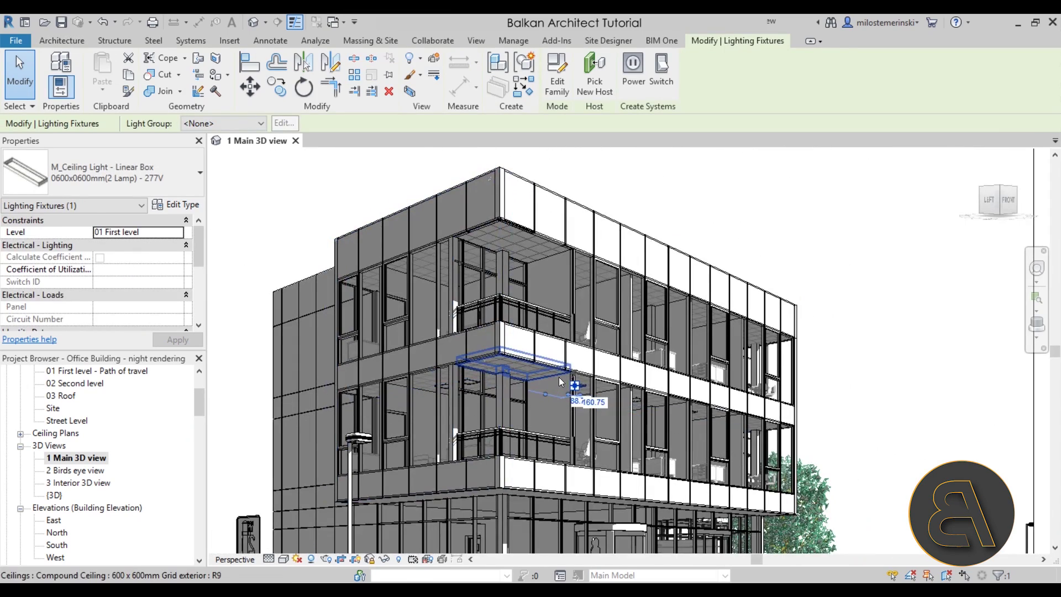
{"action": "scroll", "coordinate": [561, 426], "scroll_direction": "down", "scroll_amount": 3}
{"action": "scroll", "coordinate": [561, 426], "scroll_direction": "up", "scroll_amount": 5}
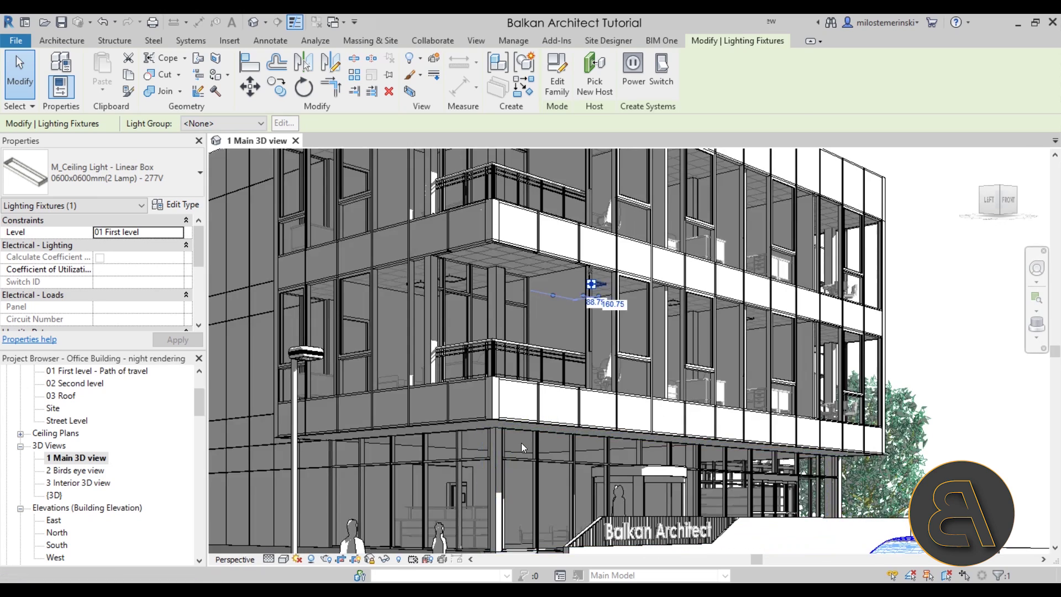
{"action": "scroll", "coordinate": [542, 425], "scroll_direction": "down", "scroll_amount": 5}
{"action": "scroll", "coordinate": [542, 426], "scroll_direction": "down", "scroll_amount": 2}
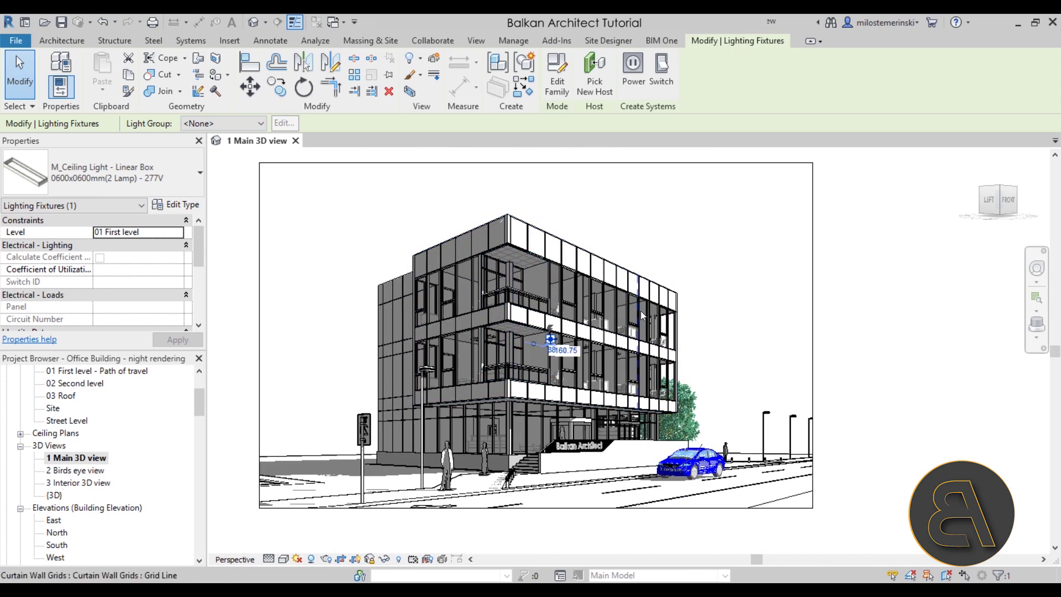
{"action": "key", "text": "Escape"}
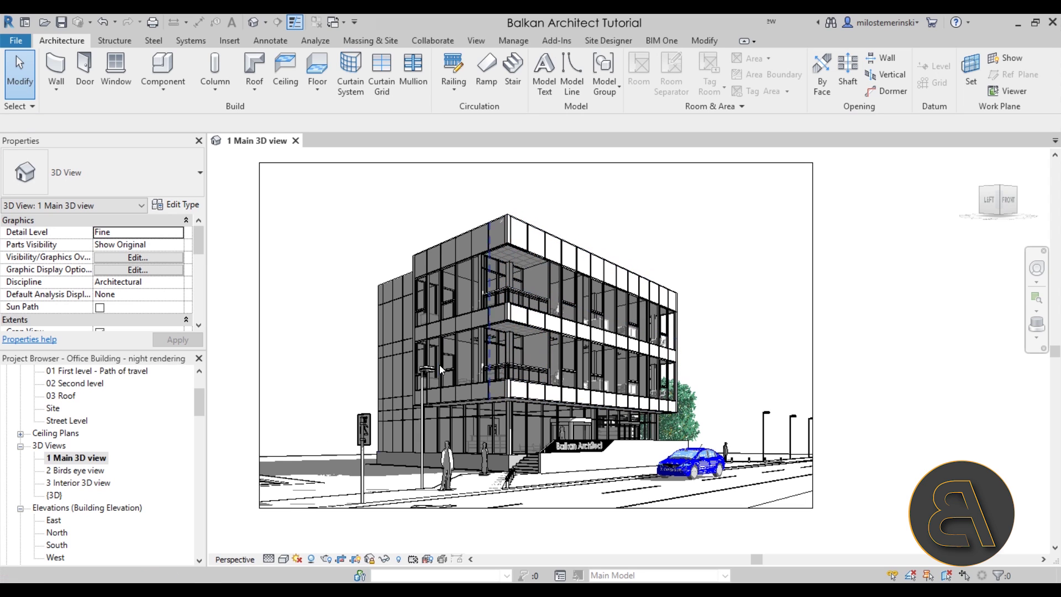
- Open the 01 First level ceiling plan from the project's ceiling plans and bring the whole plan into view
{"action": "left_click", "coordinate": [163, 446]}
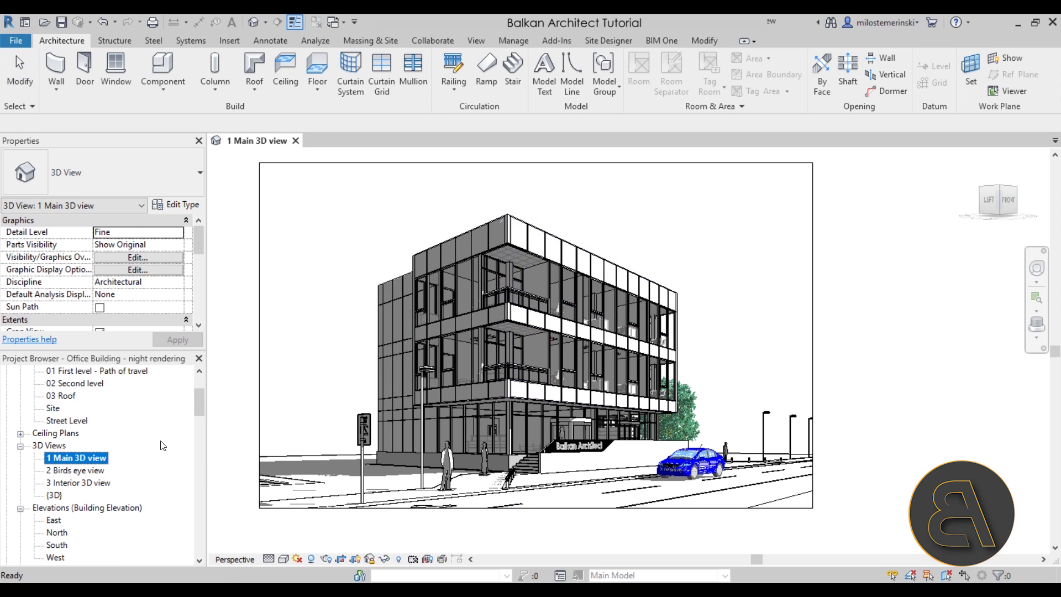
{"action": "scroll", "coordinate": [163, 446], "scroll_direction": "up", "scroll_amount": 1}
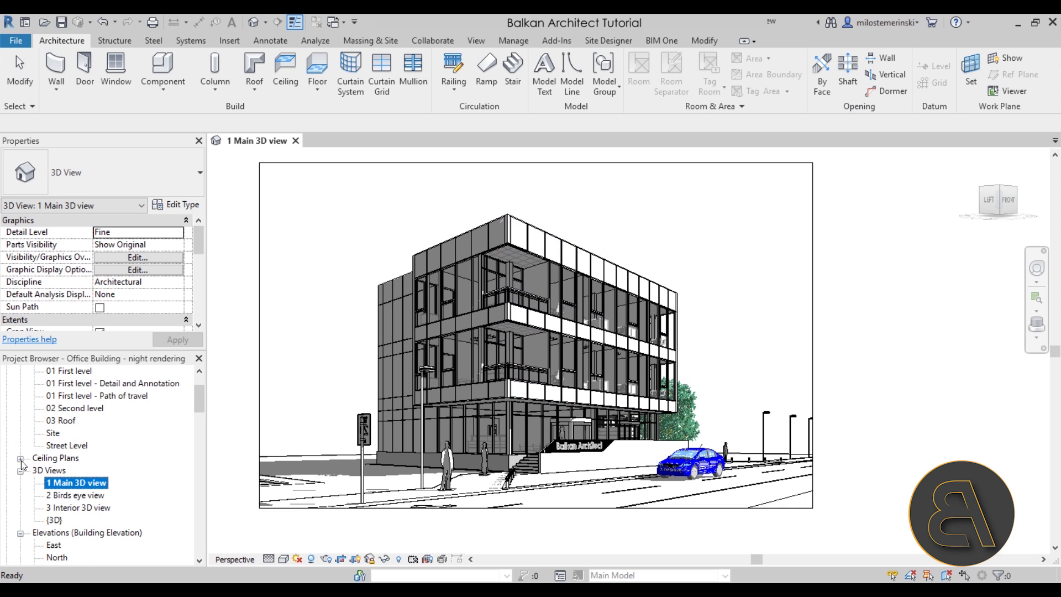
{"action": "left_click", "coordinate": [21, 459]}
{"action": "scroll", "coordinate": [112, 441], "scroll_direction": "down", "scroll_amount": 1}
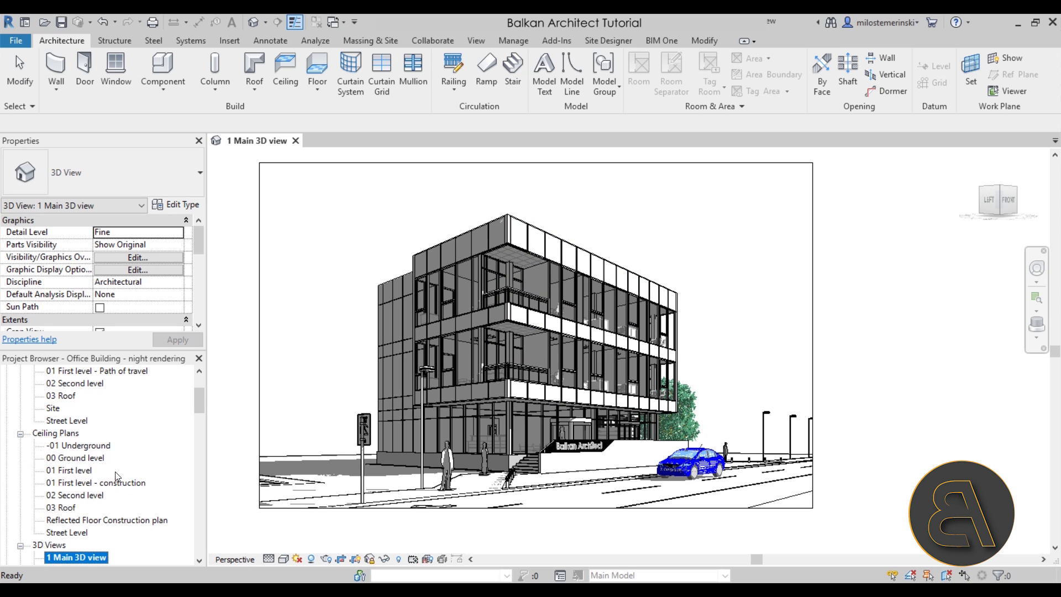
{"action": "double_click", "coordinate": [81, 471]}
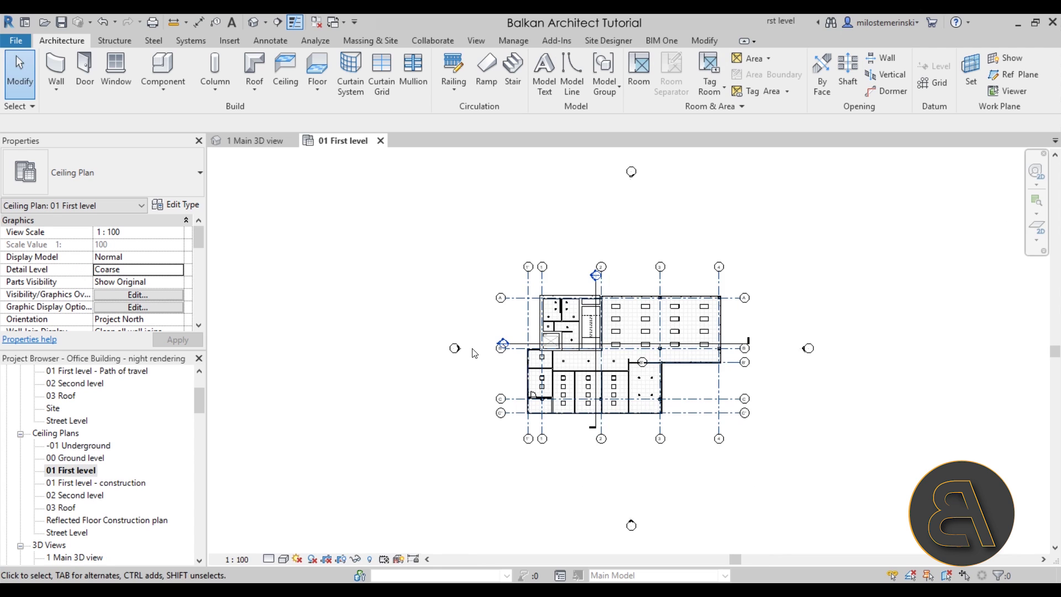
{"action": "scroll", "coordinate": [647, 348], "scroll_direction": "up", "scroll_amount": 3}
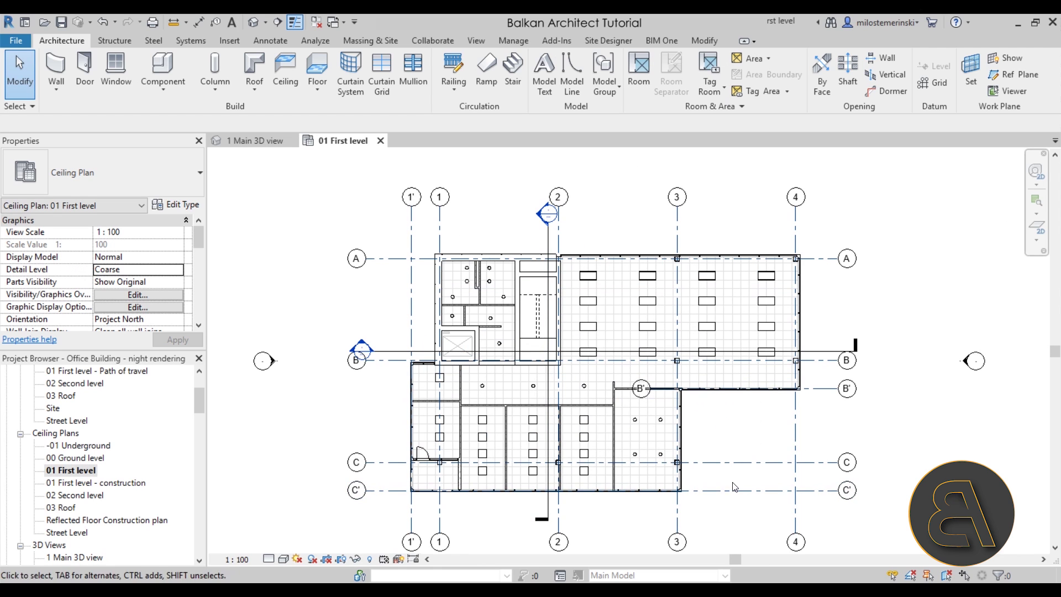
{"action": "scroll", "coordinate": [735, 439], "scroll_direction": "down", "scroll_amount": 1}
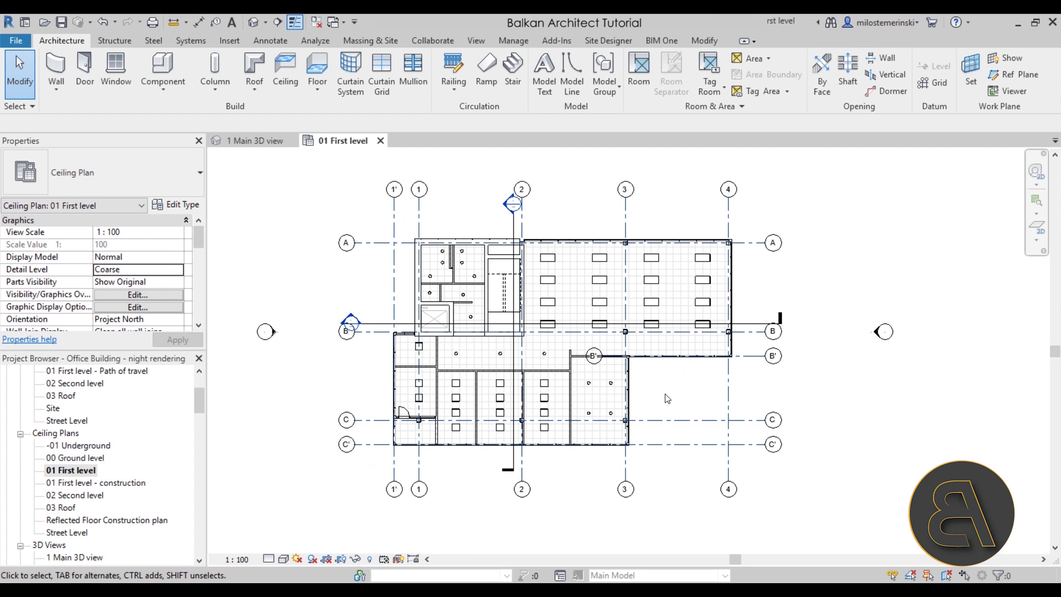
- Select everything in the first-level ceiling plan and filter the selection down to the Lighting Fixtures category only
{"action": "left_click_drag", "start_coordinate": [314, 193], "coordinate": [794, 491]}
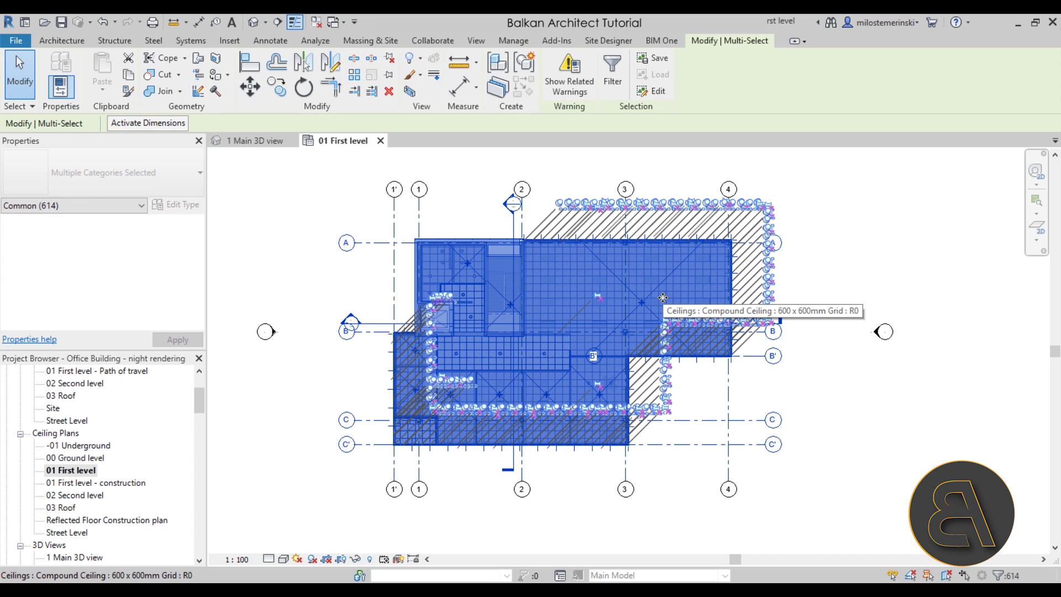
{"action": "left_click", "coordinate": [612, 70]}
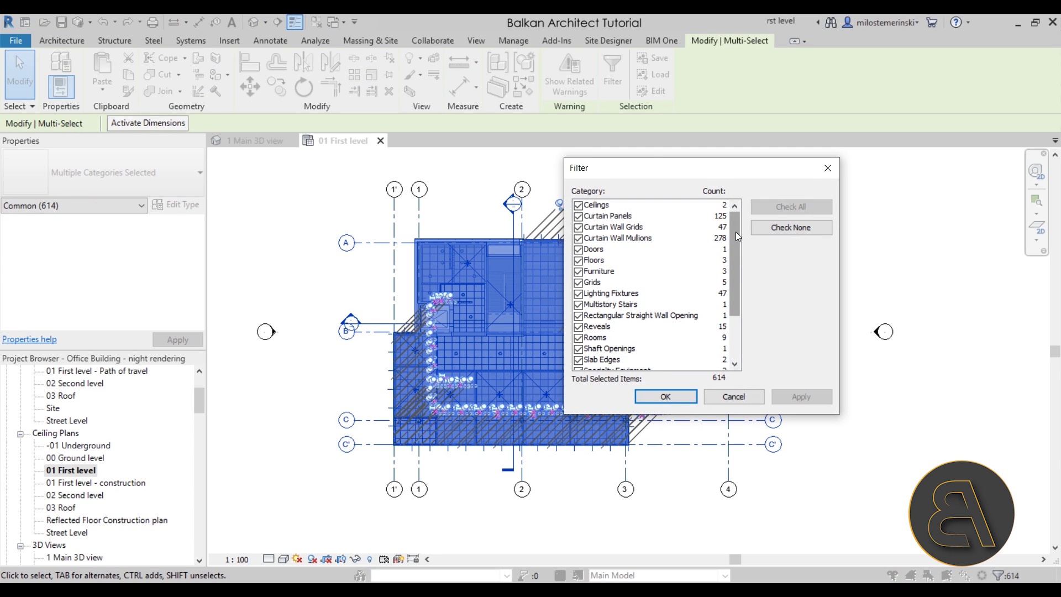
{"action": "left_click", "coordinate": [777, 228]}
{"action": "left_click_drag", "start_coordinate": [733, 231], "coordinate": [733, 275]}
{"action": "left_click", "coordinate": [580, 262]}
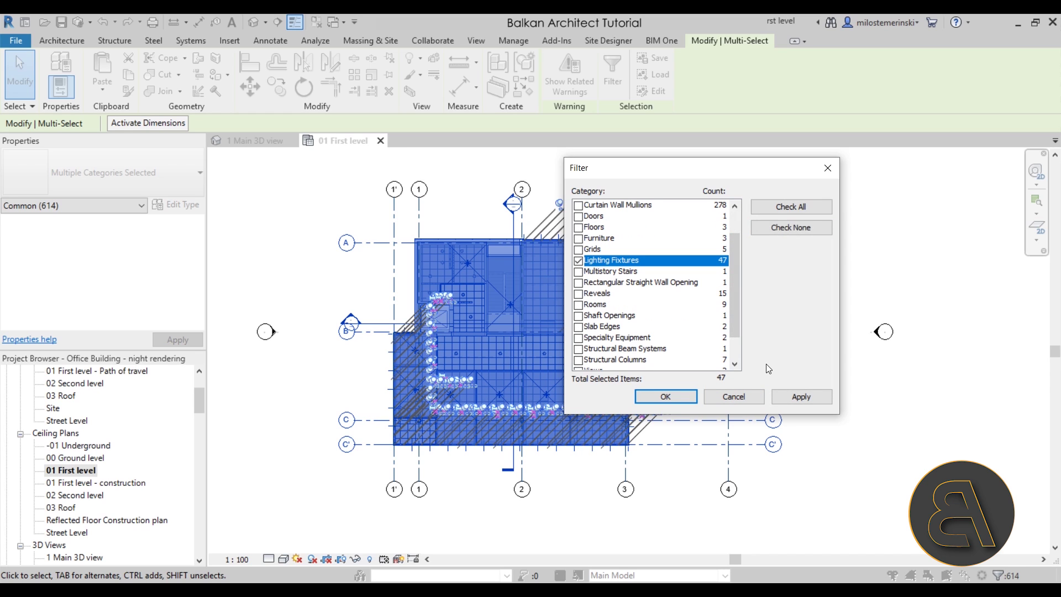
{"action": "left_click", "coordinate": [811, 397]}
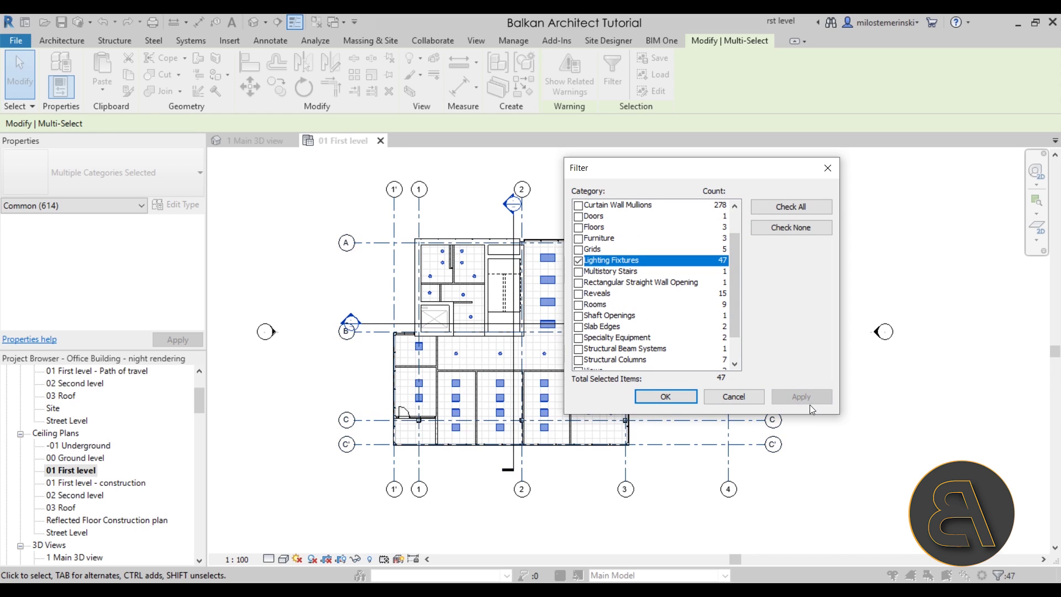
{"action": "left_click", "coordinate": [667, 398]}
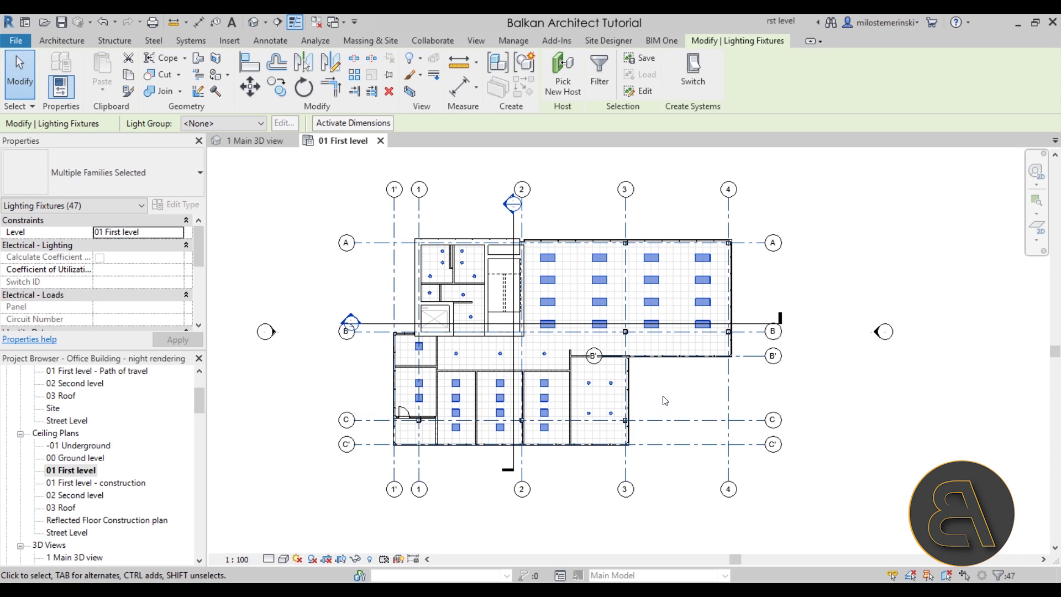
- Remove the round light fixtures in the small core rooms between grids 1 and 2, just below grid A, from the selection
{"action": "scroll", "coordinate": [486, 271], "scroll_direction": "up", "scroll_amount": 3}
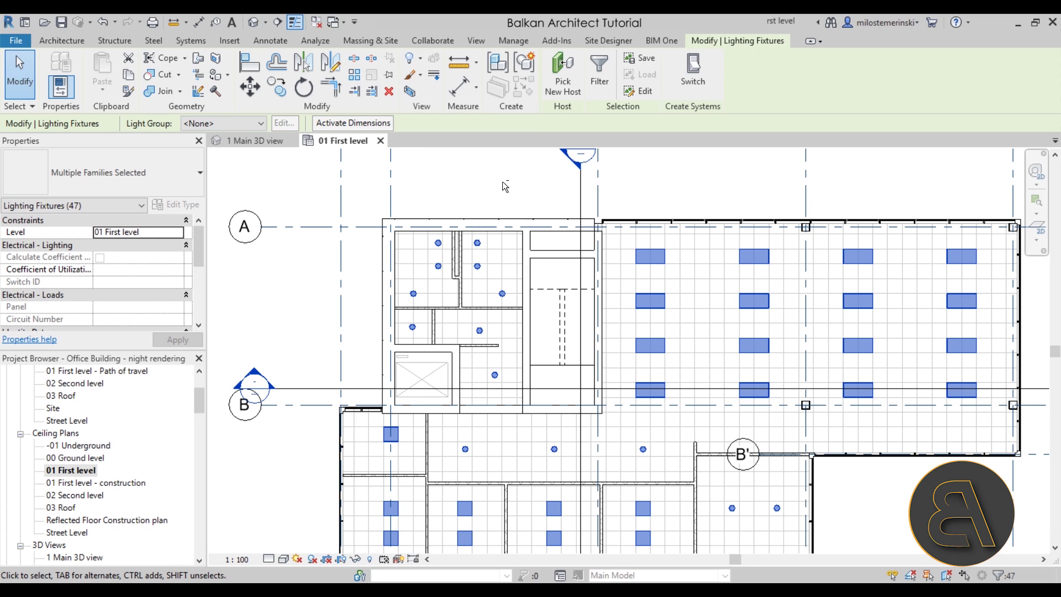
{"action": "left_click_drag", "start_coordinate": [507, 180], "coordinate": [351, 347]}
{"action": "scroll", "coordinate": [464, 296], "scroll_direction": "down", "scroll_amount": 1}
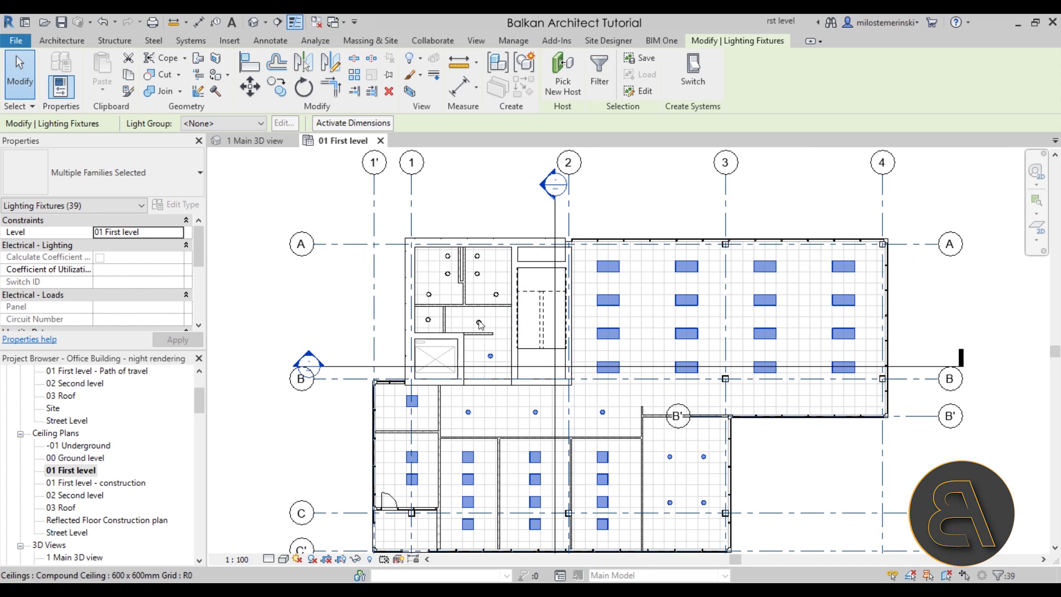
{"action": "key", "text": "z"}
{"action": "key", "text": "f"}
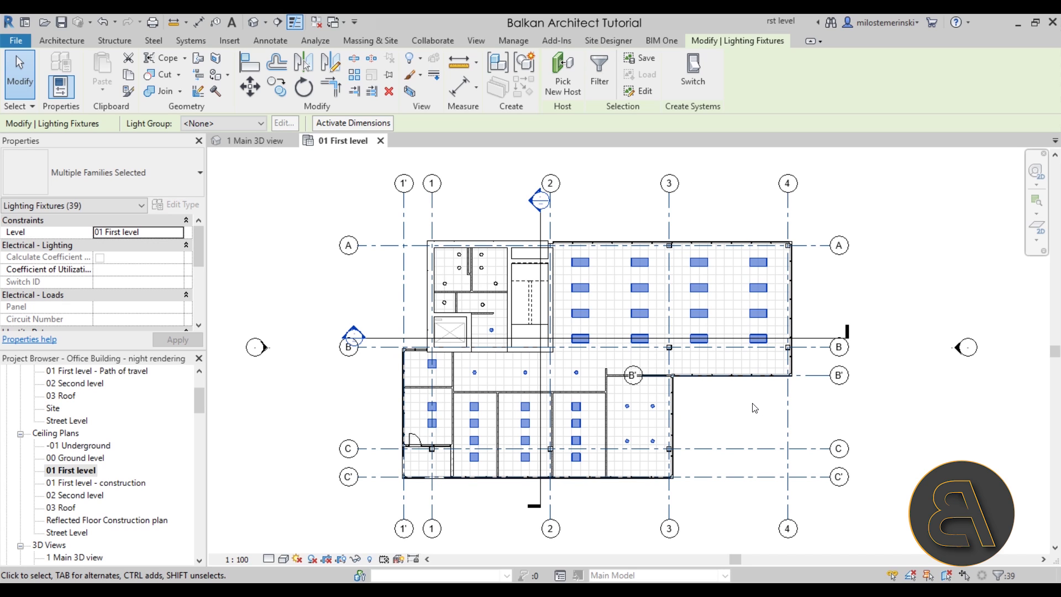
- Copy the selected lighting fixtures and paste them aligned to the levels 00 Ground level and 02 Second level
{"action": "left_click", "coordinate": [127, 75]}
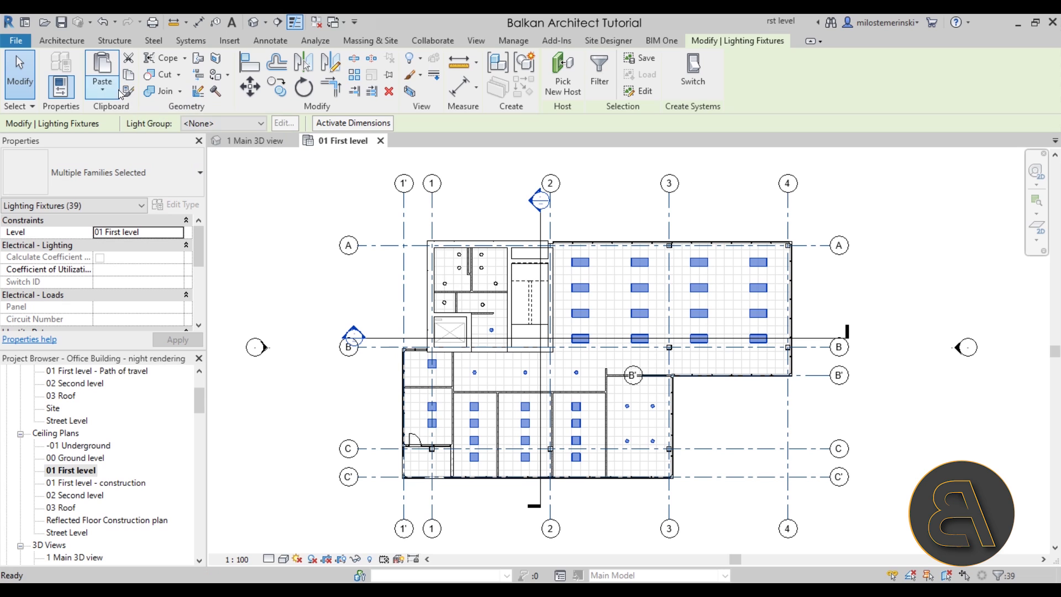
{"action": "left_click", "coordinate": [113, 92]}
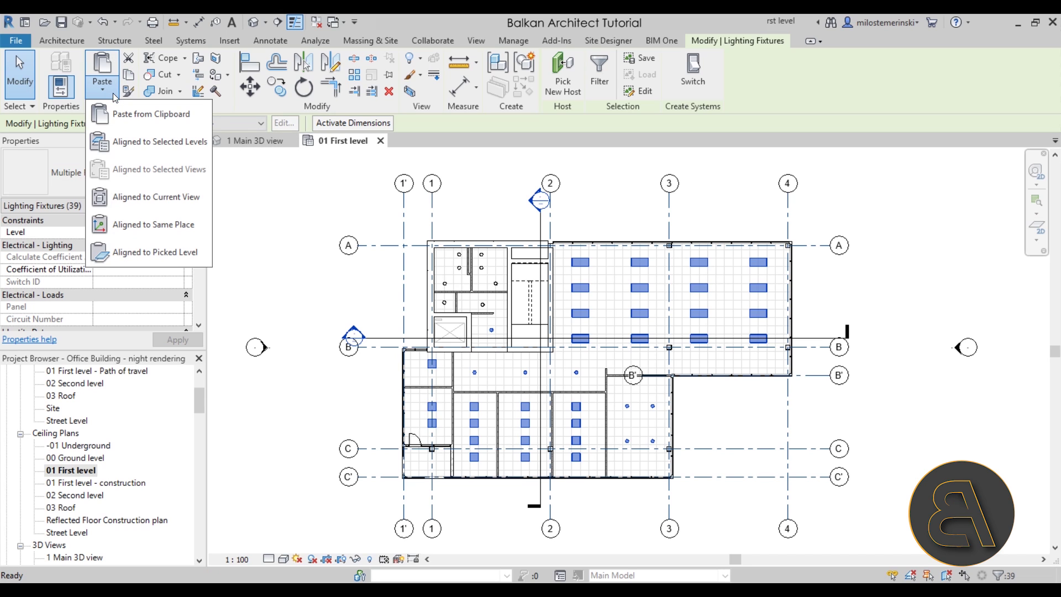
{"action": "left_click", "coordinate": [148, 143]}
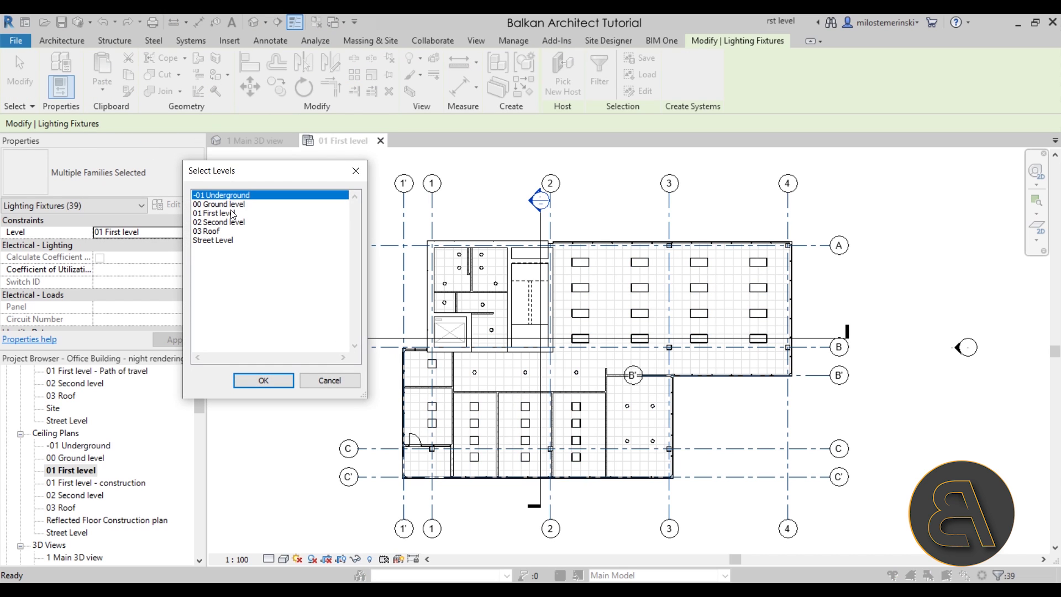
{"action": "left_click", "coordinate": [218, 205]}
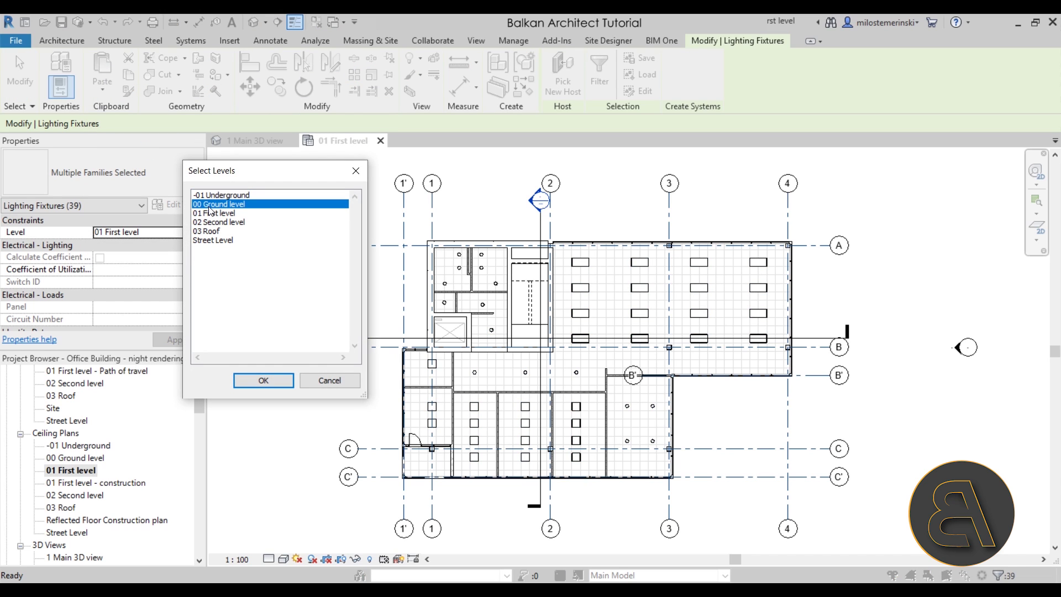
{"action": "left_click", "coordinate": [244, 232], "text": "ctrl"}
{"action": "left_click", "coordinate": [245, 223], "text": "ctrl"}
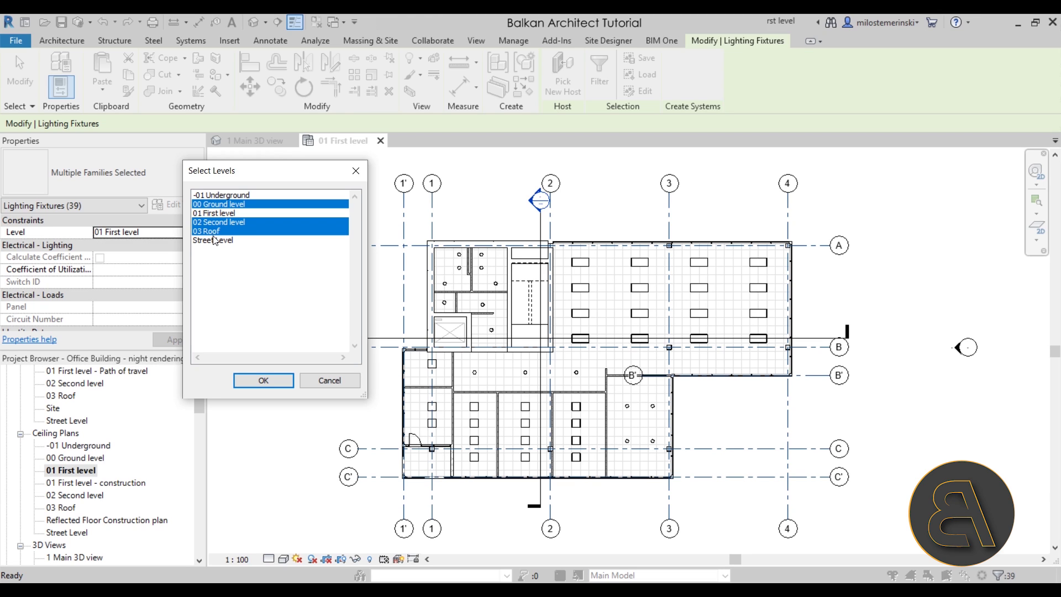
{"action": "left_click", "coordinate": [210, 232], "text": "ctrl"}
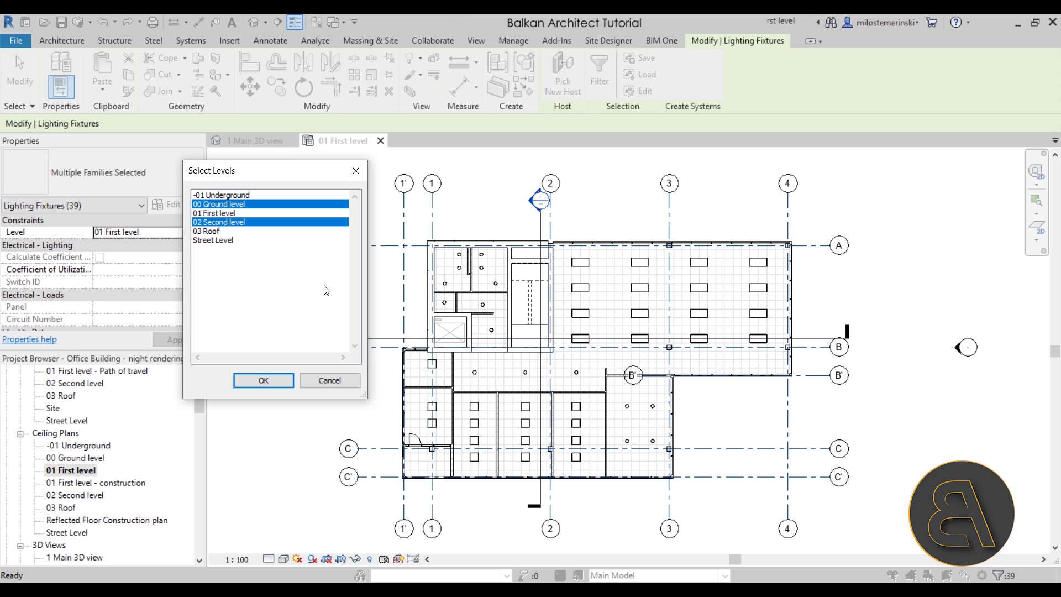
{"action": "left_click", "coordinate": [276, 380]}
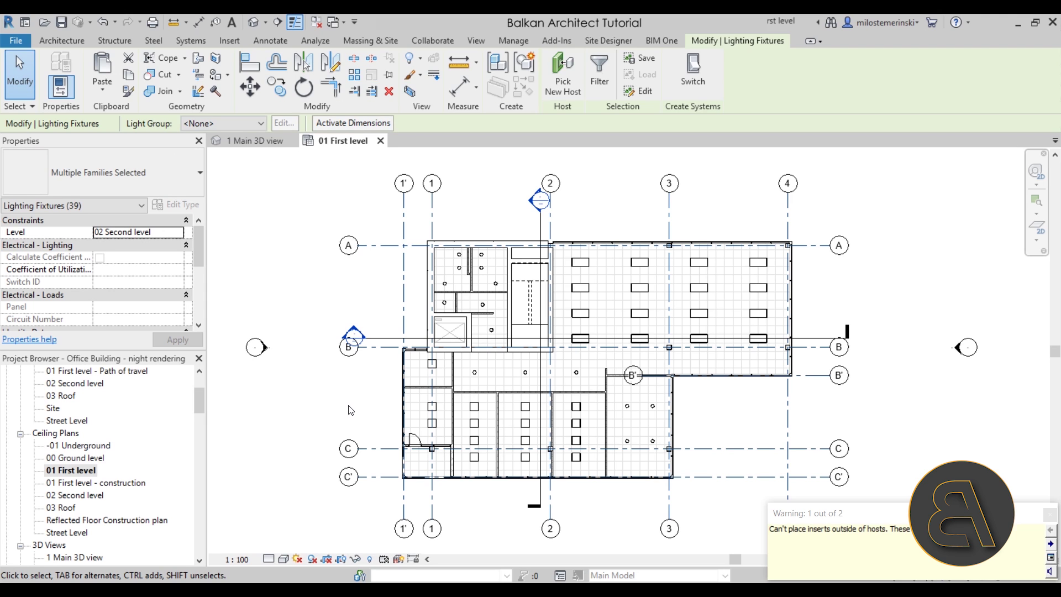
{"action": "left_click", "coordinate": [350, 410]}
- Open the 00 Ground level ceiling plan and delete the three square lights cut by the wall along grid 1
{"action": "double_click", "coordinate": [94, 456]}
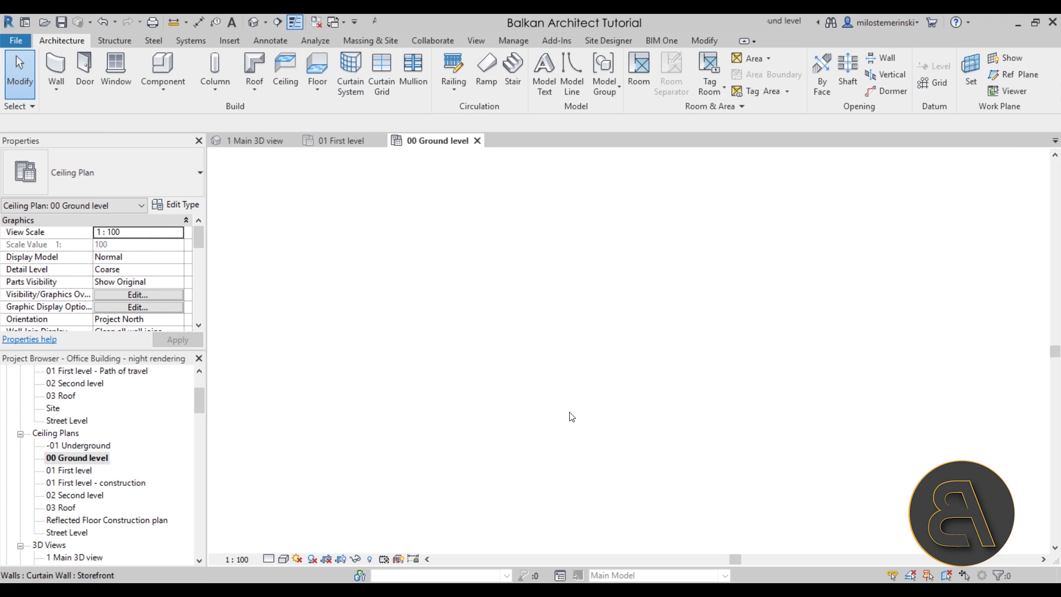
{"action": "scroll", "coordinate": [509, 484], "scroll_direction": "up", "scroll_amount": 2}
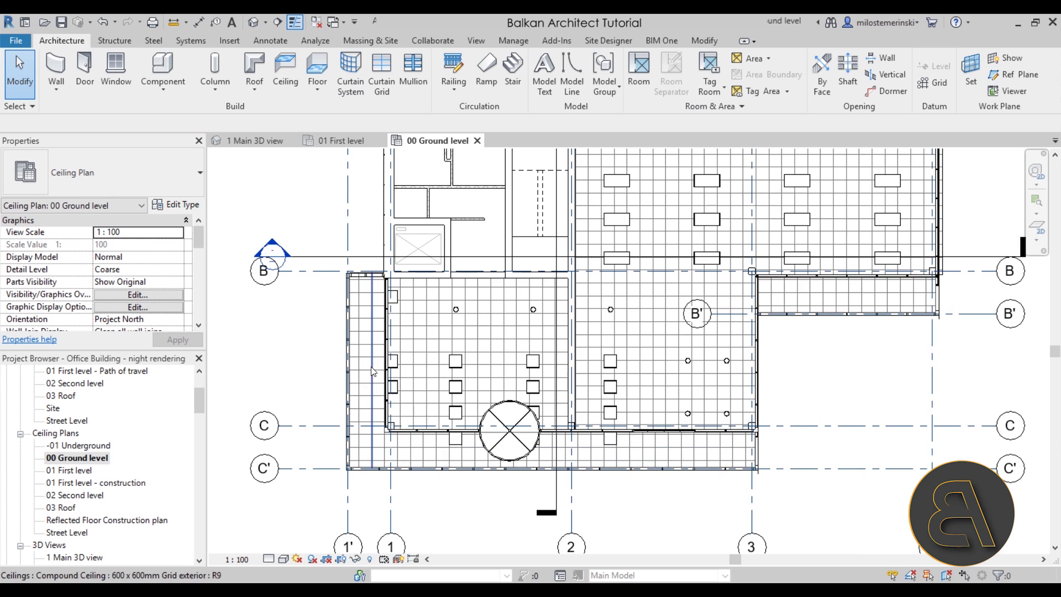
{"action": "left_click", "coordinate": [394, 390]}
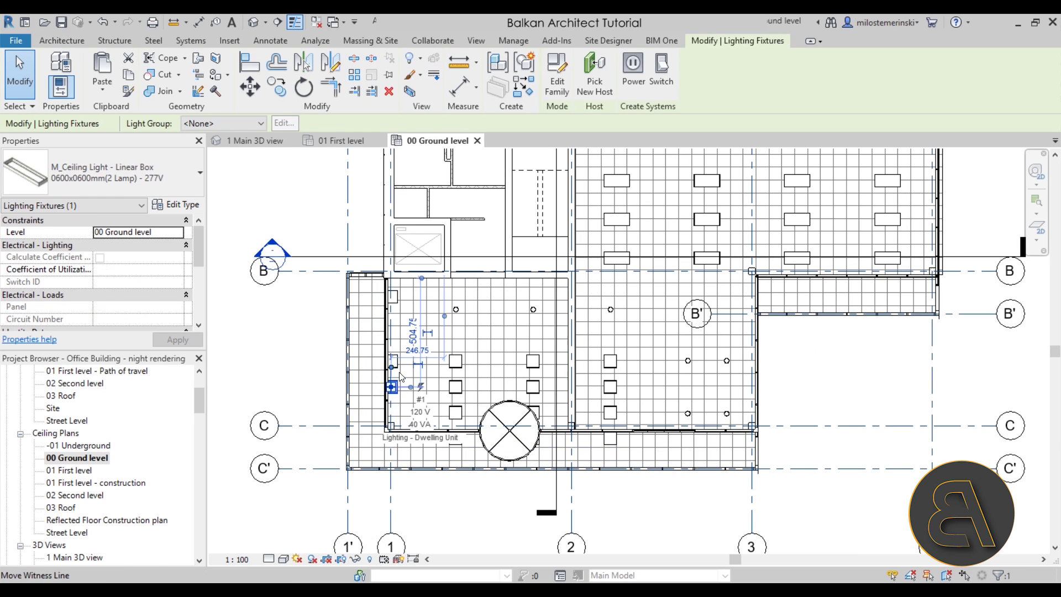
{"action": "scroll", "coordinate": [395, 387], "scroll_direction": "up", "scroll_amount": 3}
{"action": "left_click", "coordinate": [392, 359], "text": "ctrl"}
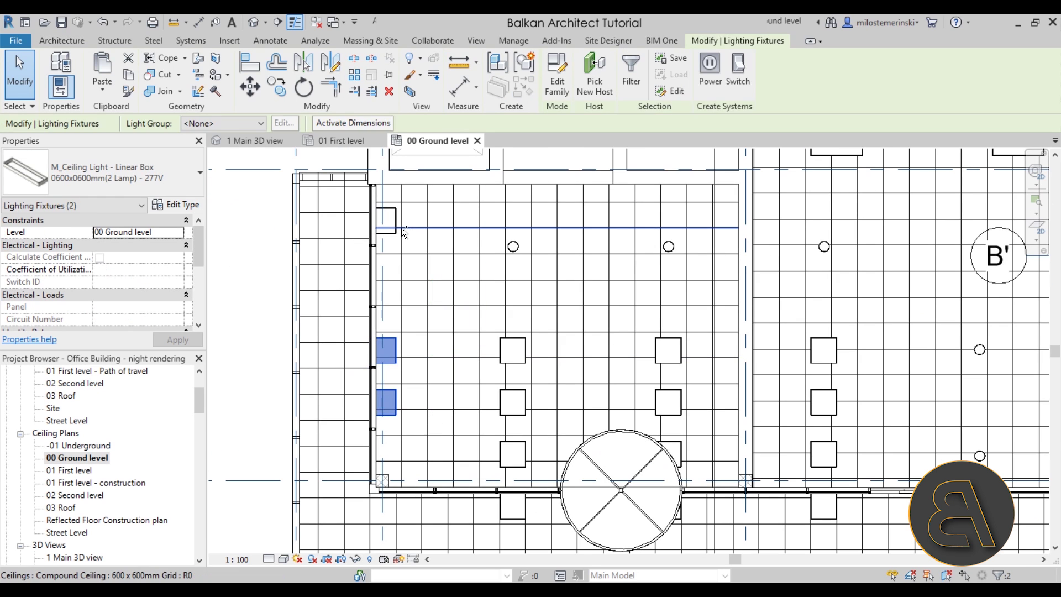
{"action": "left_click", "coordinate": [393, 227], "text": "ctrl"}
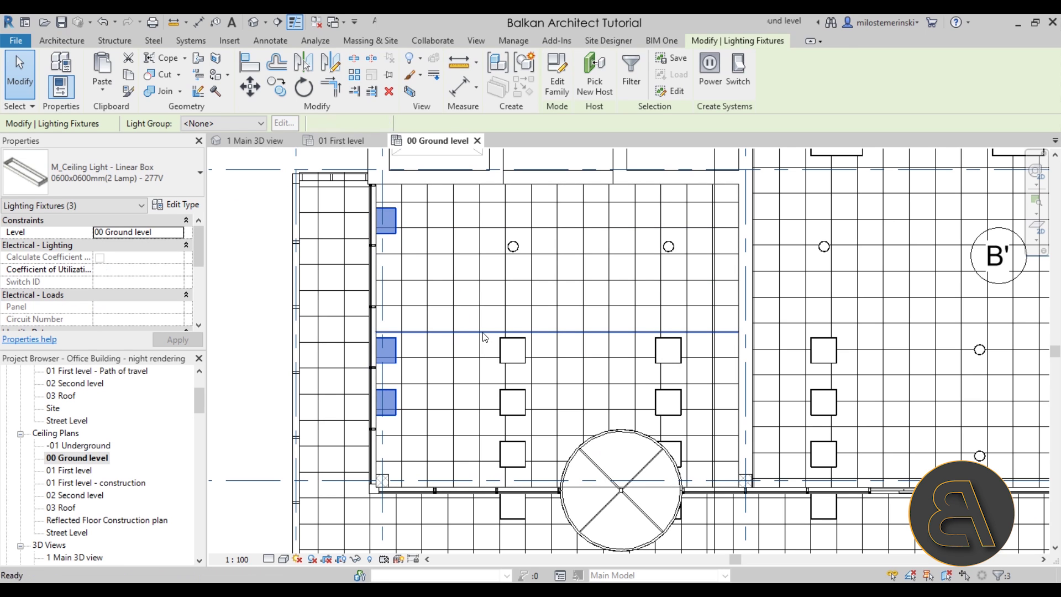
{"action": "key", "text": "Escape"}
{"action": "scroll", "coordinate": [405, 249], "scroll_direction": "down", "scroll_amount": 2}
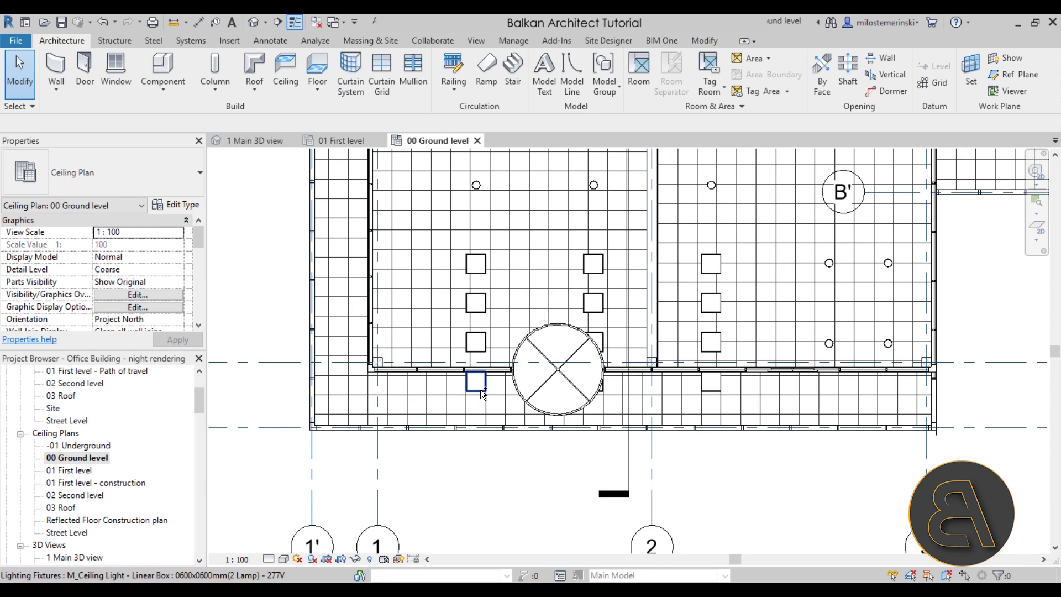
- Delete the three square lights just outside the facade below grid C, including the one partly hidden behind the revolving door
{"action": "left_click", "coordinate": [479, 388]}
{"action": "scroll", "coordinate": [628, 399], "scroll_direction": "up", "scroll_amount": 3}
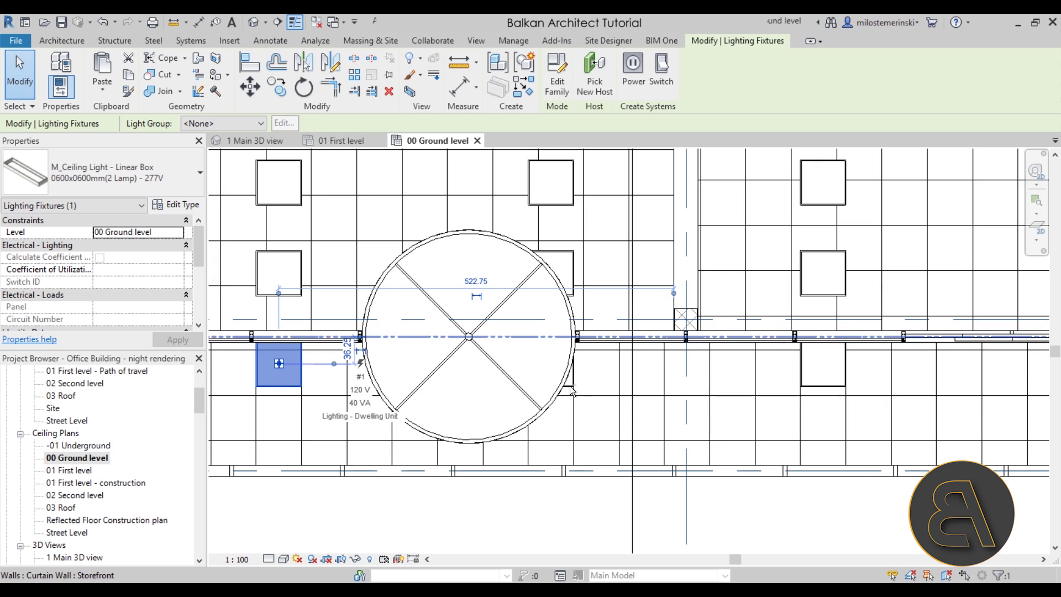
{"action": "scroll", "coordinate": [570, 387], "scroll_direction": "up", "scroll_amount": 2}
{"action": "left_click", "coordinate": [569, 386], "text": "ctrl"}
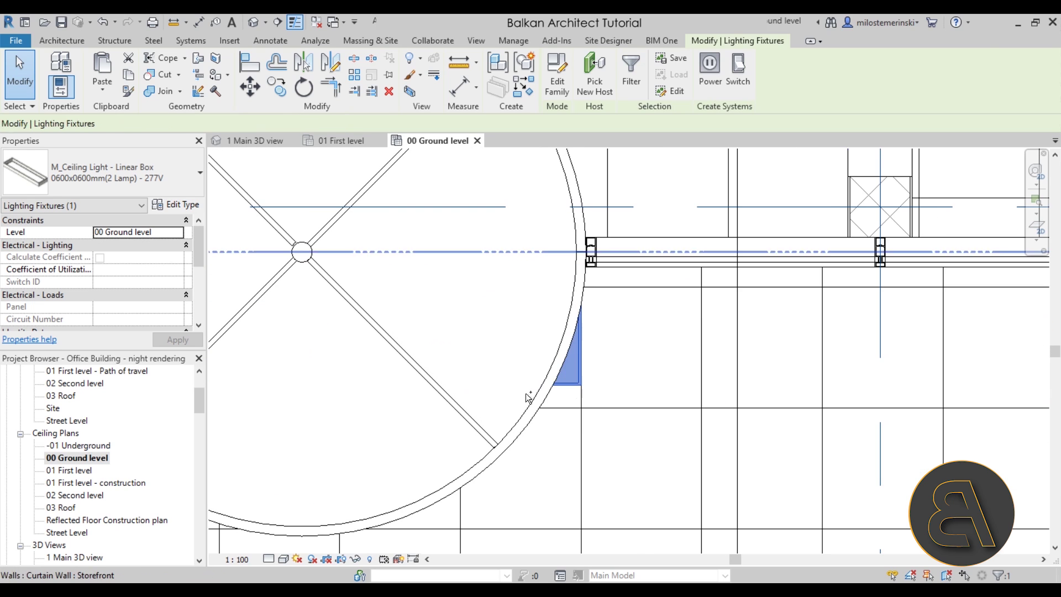
{"action": "scroll", "coordinate": [526, 393], "scroll_direction": "down", "scroll_amount": 4}
{"action": "key", "text": "Escape"}
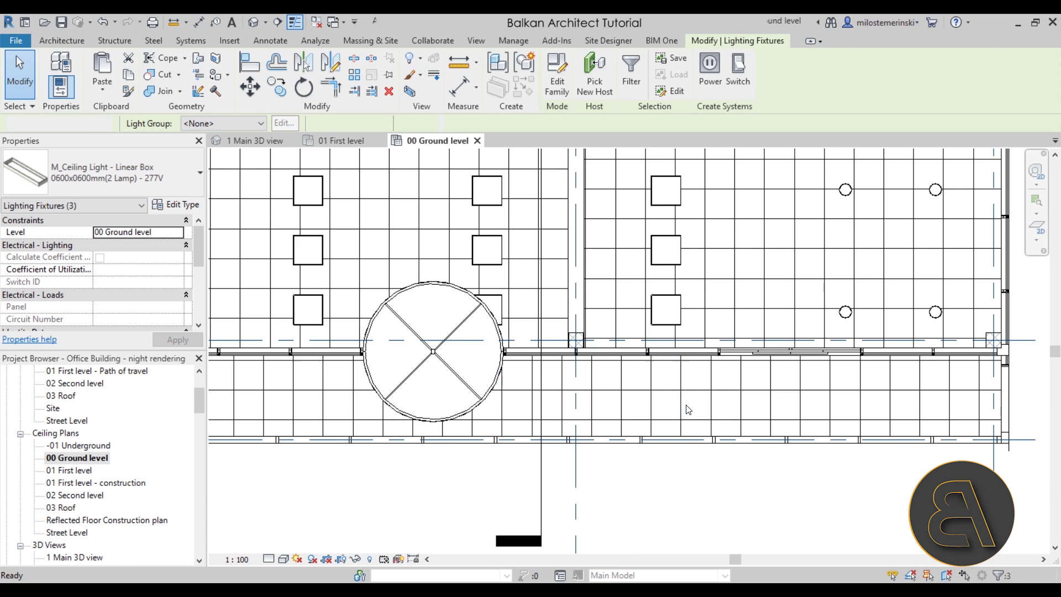
- Copy a round ceiling light from below grid B with multiple placement, spacing copies down the exterior ceiling strip between grids 1' and 1
{"action": "scroll", "coordinate": [670, 387], "scroll_direction": "down", "scroll_amount": 3}
{"action": "middle_click_drag", "start_coordinate": [715, 421], "coordinate": [674, 494]}
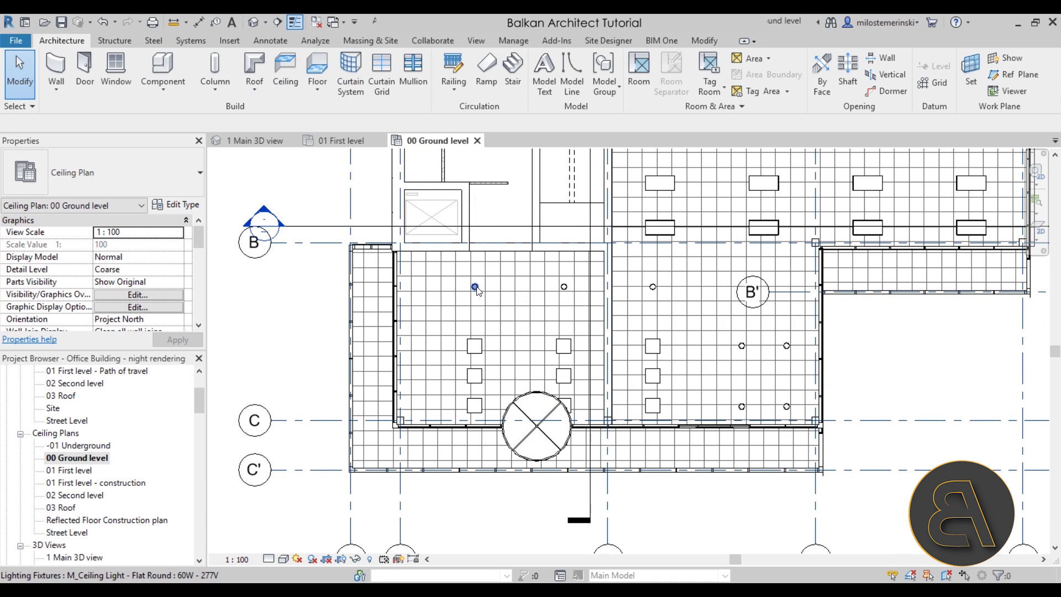
{"action": "left_click", "coordinate": [475, 286]}
{"action": "scroll", "coordinate": [487, 292], "scroll_direction": "up", "scroll_amount": 2}
{"action": "scroll", "coordinate": [486, 292], "scroll_direction": "down", "scroll_amount": 3}
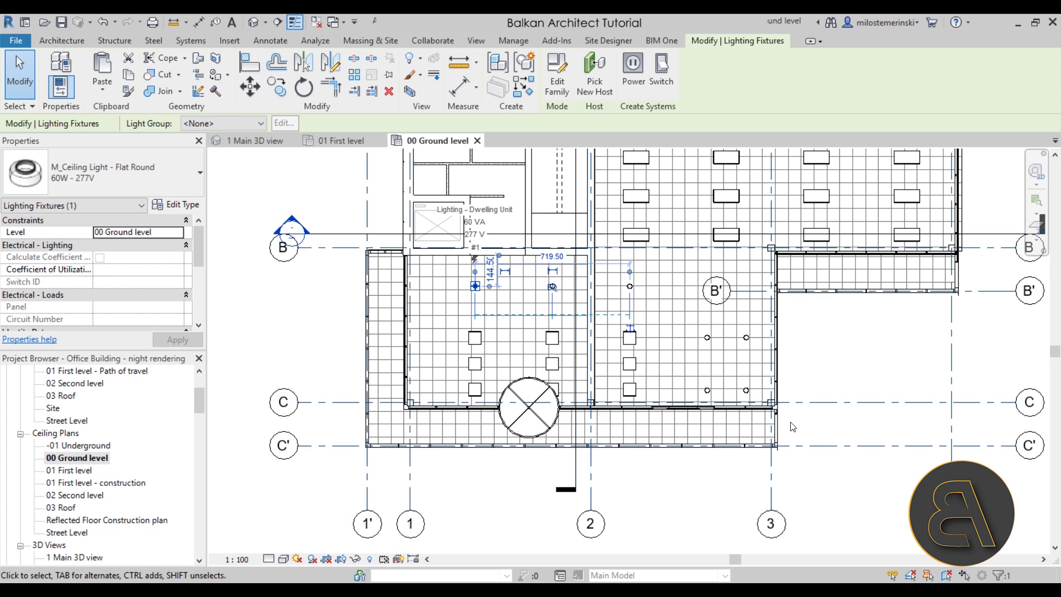
{"action": "left_click", "coordinate": [274, 91]}
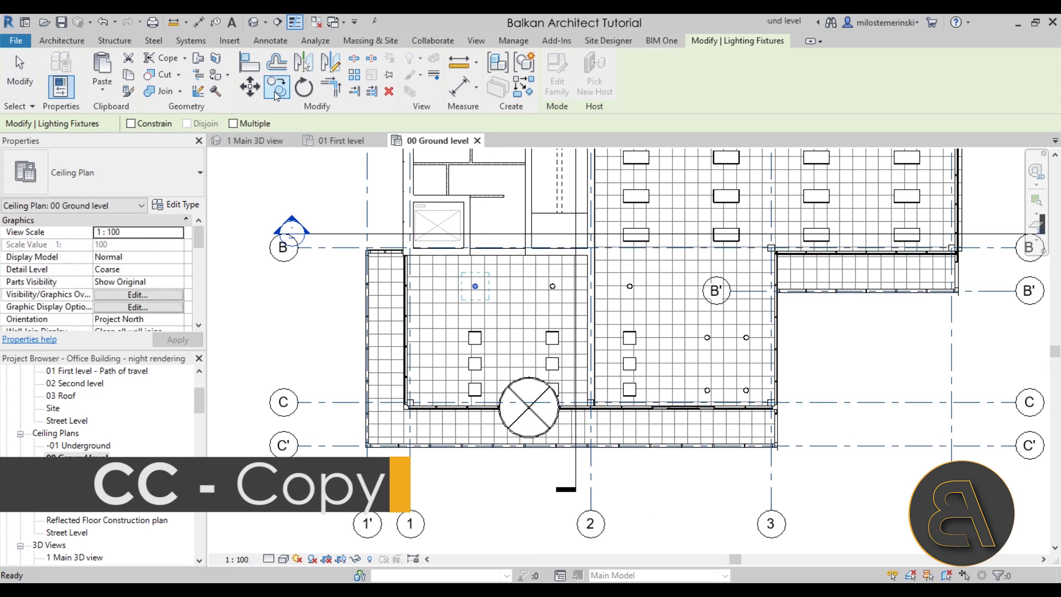
{"action": "left_click", "coordinate": [251, 125]}
{"action": "scroll", "coordinate": [439, 276], "scroll_direction": "up", "scroll_amount": 3}
{"action": "left_click", "coordinate": [503, 296]}
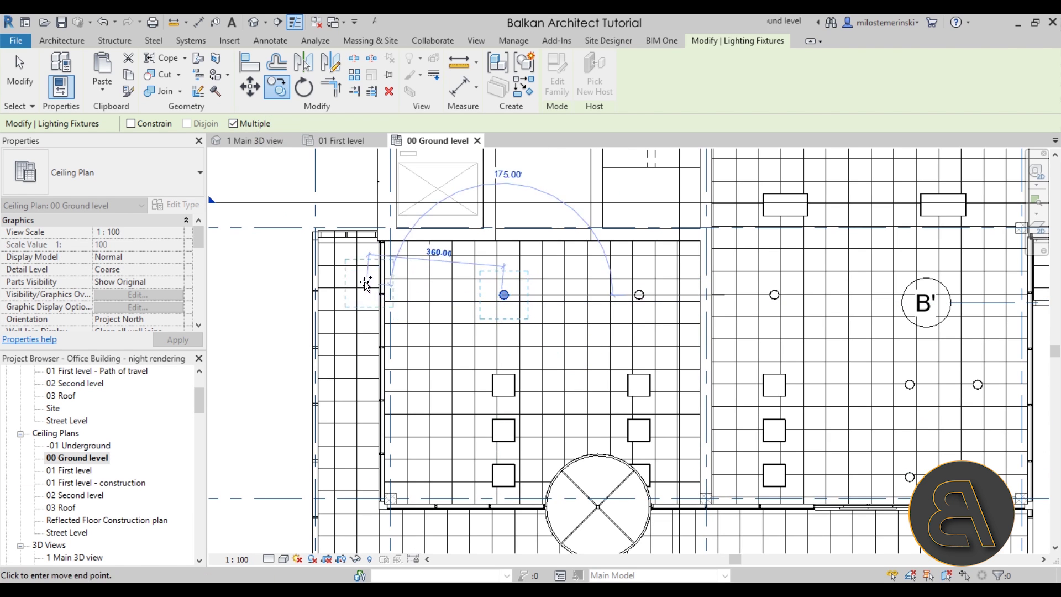
{"action": "scroll", "coordinate": [450, 289], "scroll_direction": "up", "scroll_amount": 3}
{"action": "scroll", "coordinate": [445, 306], "scroll_direction": "down", "scroll_amount": 3}
{"action": "middle_click_drag", "start_coordinate": [357, 358], "coordinate": [361, 213]}
{"action": "left_click", "coordinate": [358, 242]}
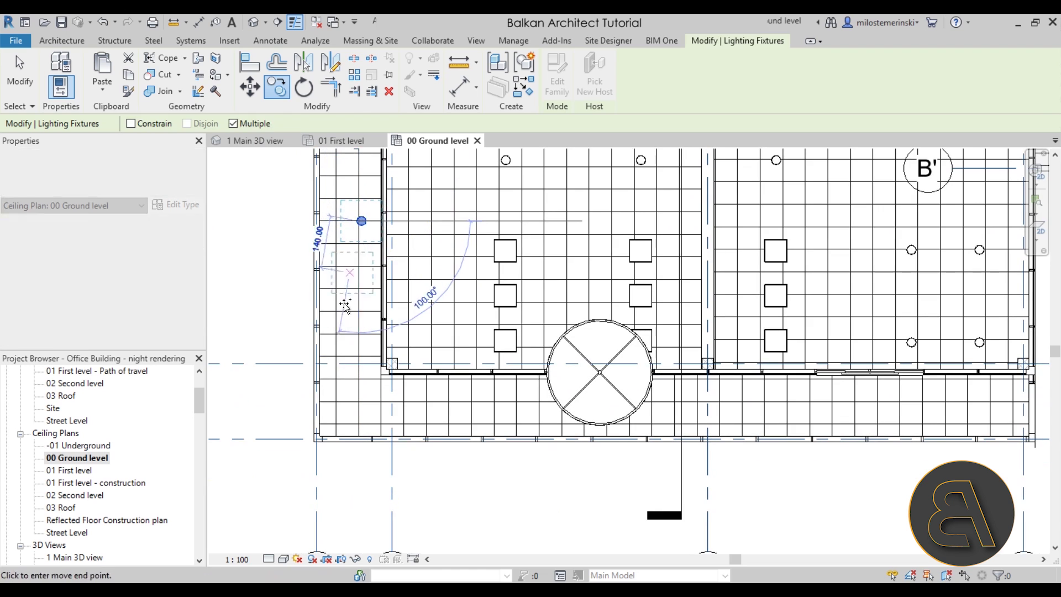
{"action": "left_click", "coordinate": [359, 403]}
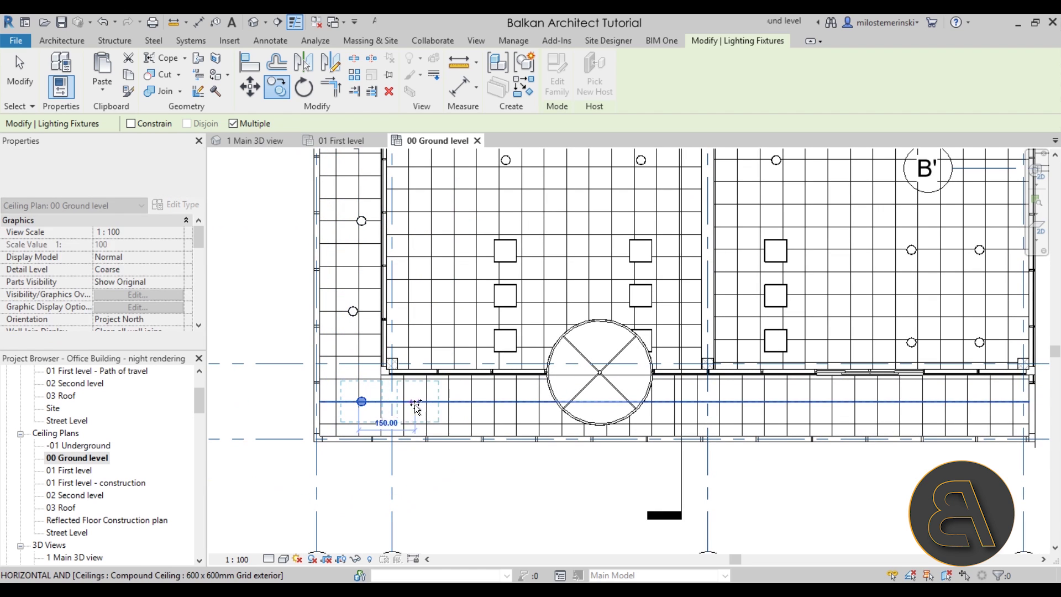
- Place further copies of the round light in a row along the front exterior ceiling strip between grids C and C'
{"action": "left_click", "coordinate": [474, 402]}
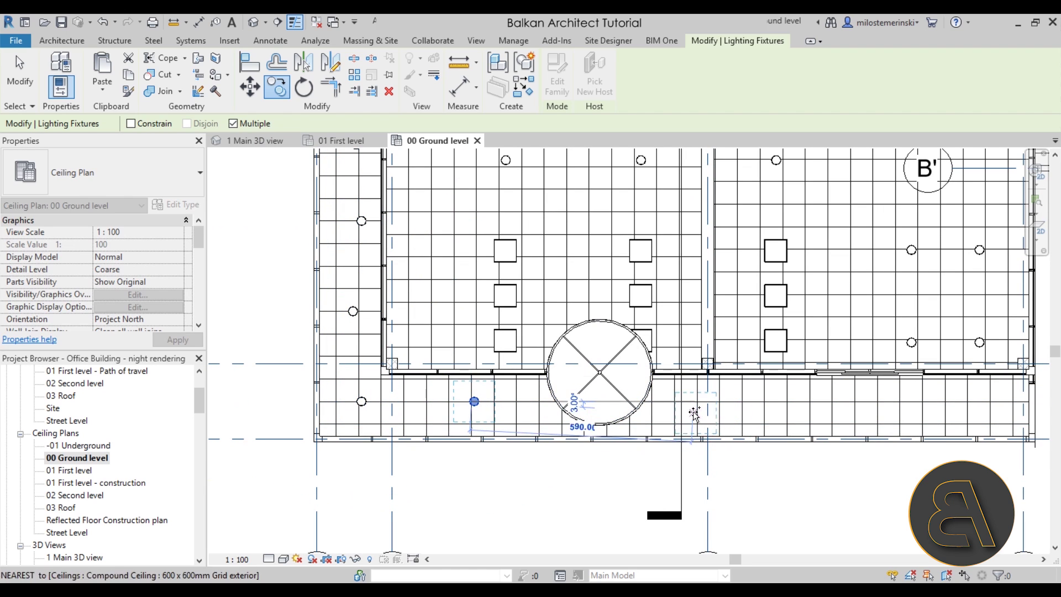
{"action": "left_click", "coordinate": [700, 406]}
{"action": "middle_click_drag", "start_coordinate": [808, 420], "coordinate": [558, 403]}
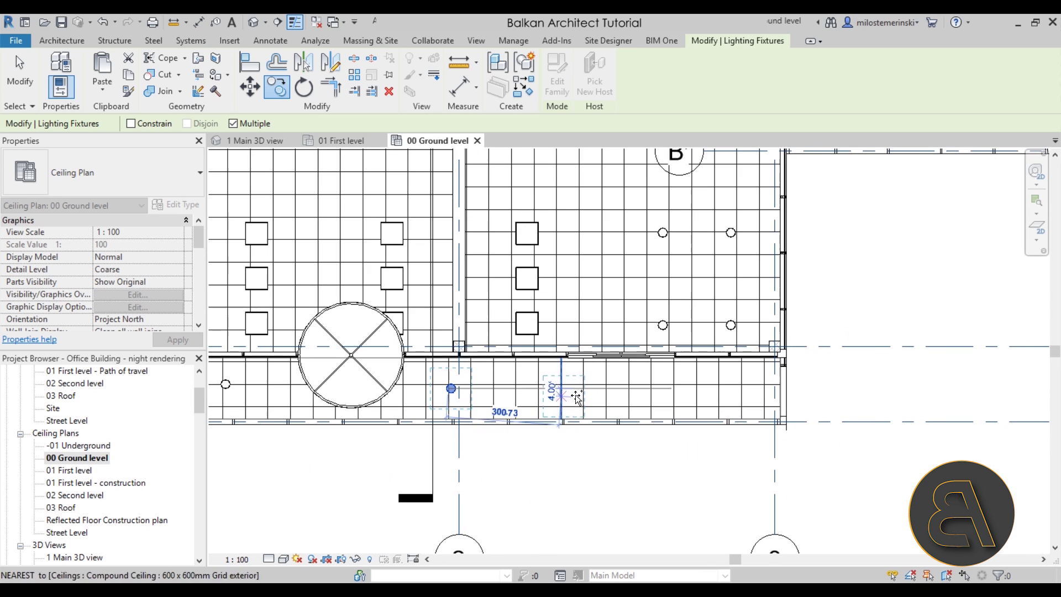
{"action": "left_click", "coordinate": [594, 388]}
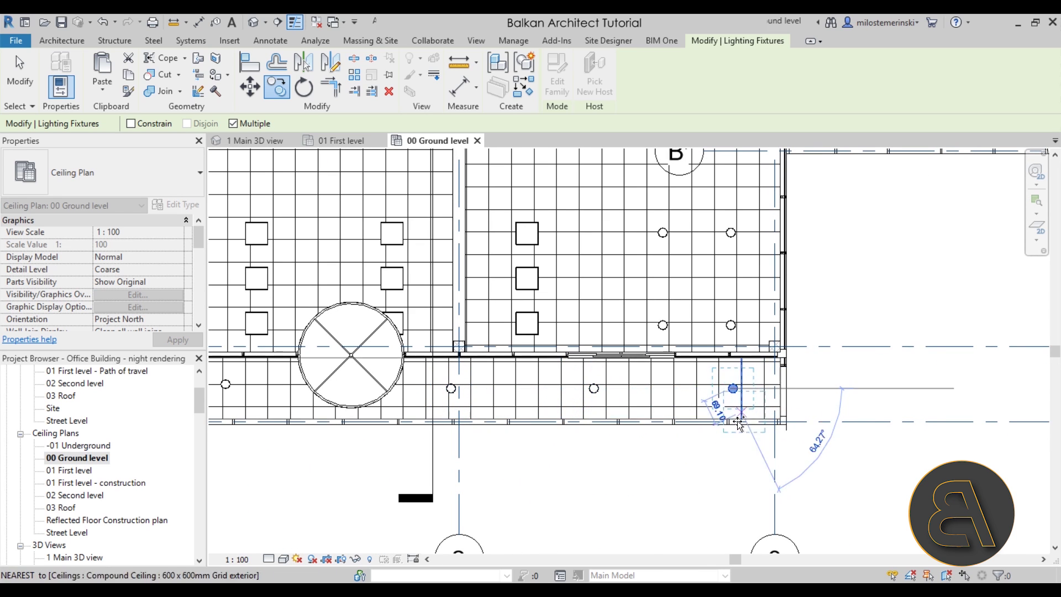
- Place two more round light copies on the exterior ceiling strip between grids B and B', right of grid 3, and finish copying
{"action": "scroll", "coordinate": [608, 453], "scroll_direction": "down", "scroll_amount": 3}
{"action": "scroll", "coordinate": [629, 308], "scroll_direction": "up", "scroll_amount": 3}
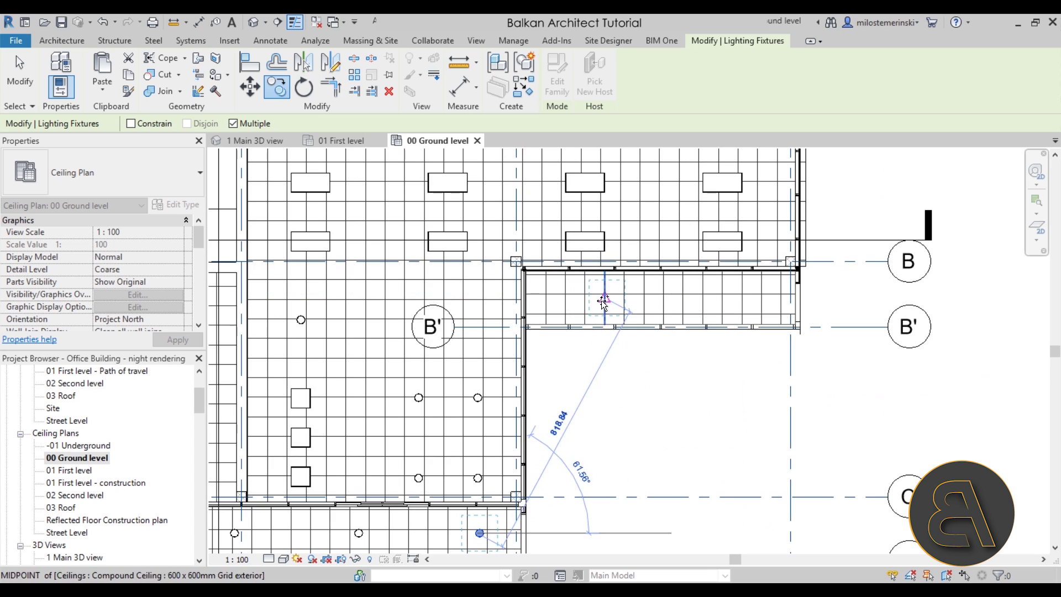
{"action": "left_click", "coordinate": [606, 297]}
{"action": "left_click", "coordinate": [717, 299]}
{"action": "scroll", "coordinate": [691, 415], "scroll_direction": "down", "scroll_amount": 3}
{"action": "key", "text": "Escape"}
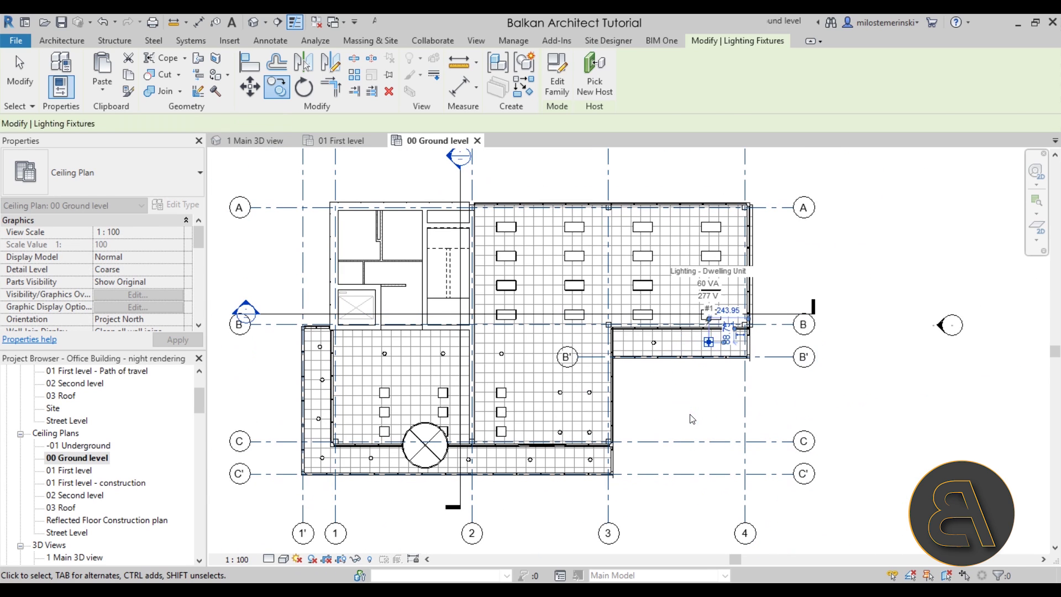
{"action": "key", "text": "Escape"}
{"action": "middle_click_drag", "start_coordinate": [663, 421], "coordinate": [695, 403]}
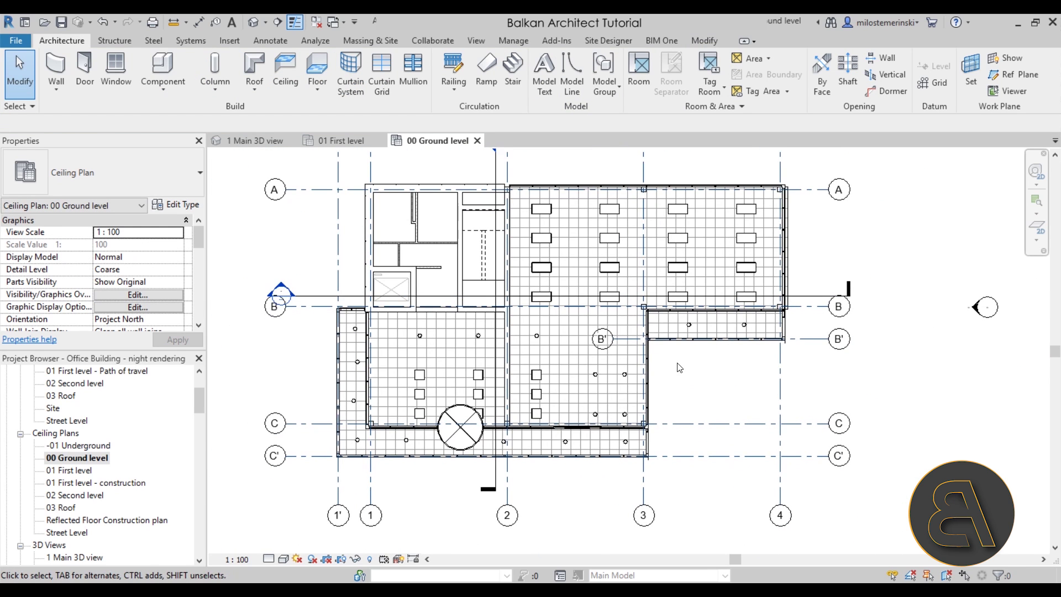
- Open the street light's family for editing from the main 3D view and examine its lamp head from below
{"action": "key", "text": "ctrl+Tab"}
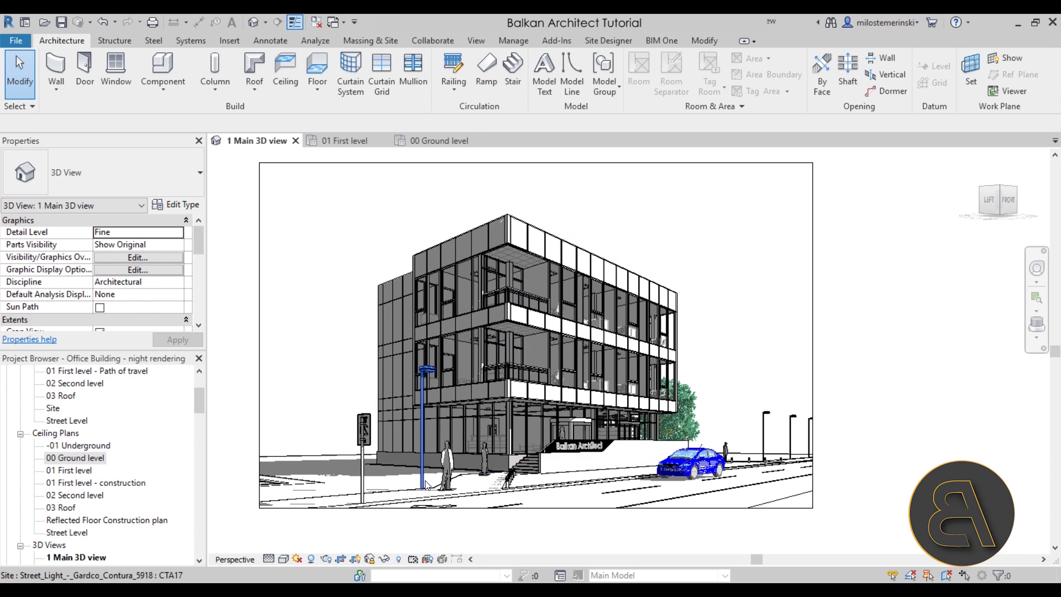
{"action": "left_click", "coordinate": [443, 478]}
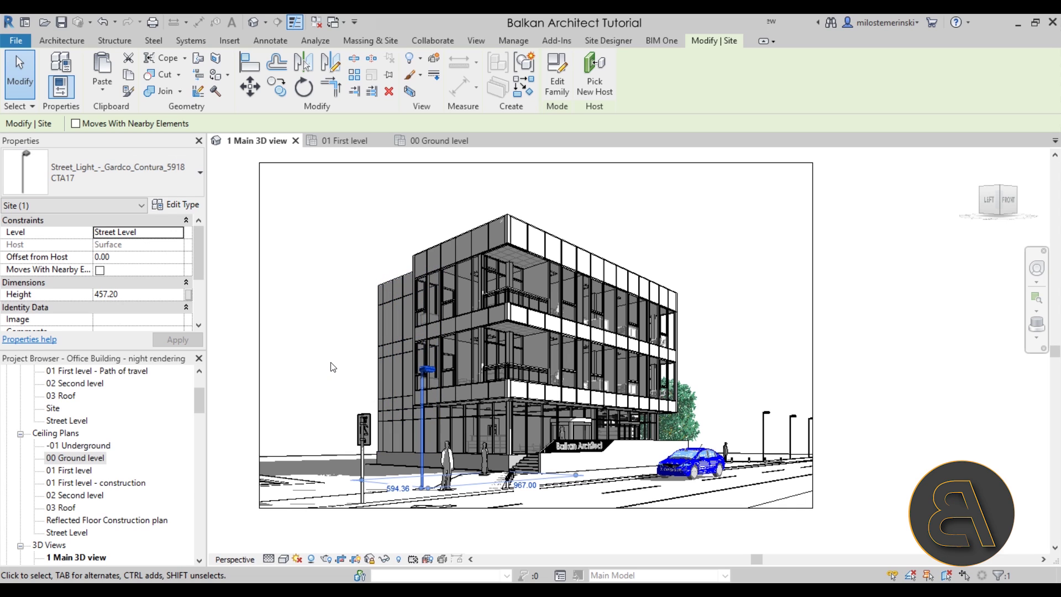
{"action": "left_click", "coordinate": [551, 93]}
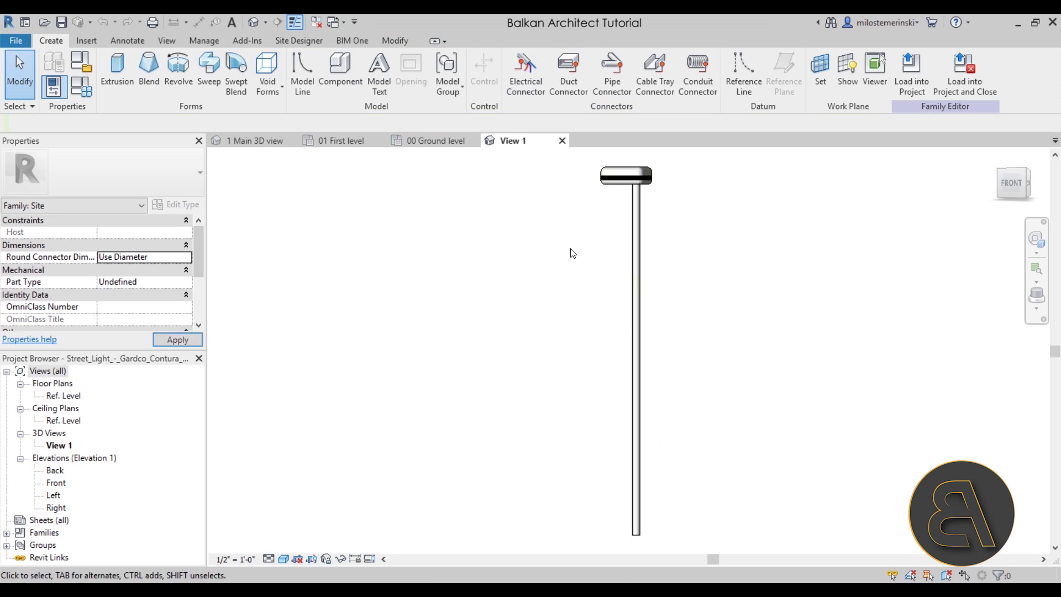
{"action": "middle_click_drag", "start_coordinate": [664, 280], "coordinate": [617, 180], "text": "shift"}
{"action": "scroll", "coordinate": [656, 224], "scroll_direction": "up", "scroll_amount": 5}
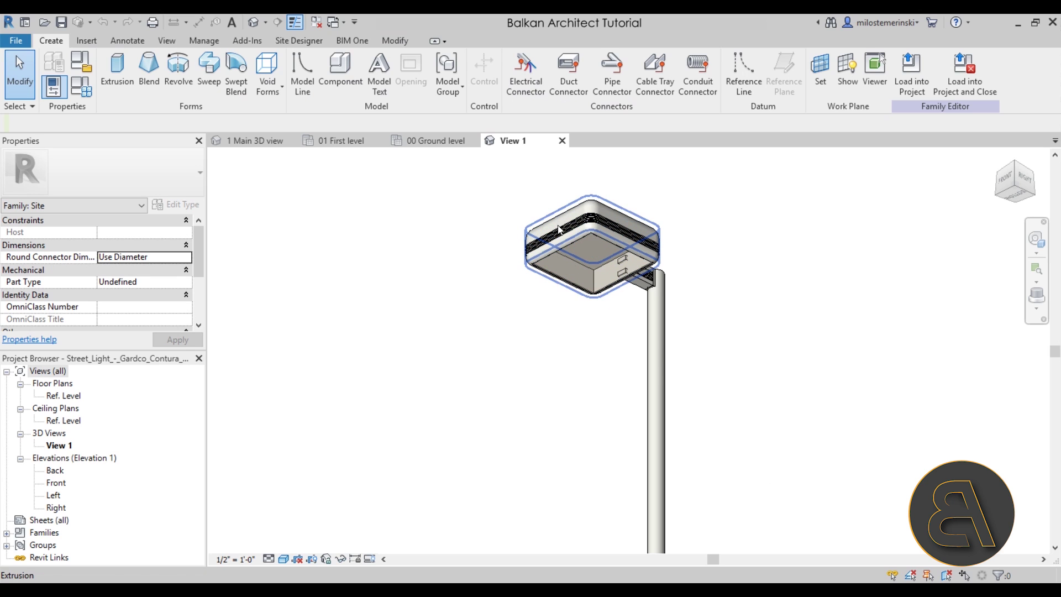
- Check the lamp head's element categories with a selection filter and close the family without saving
{"action": "left_click_drag", "start_coordinate": [474, 195], "coordinate": [720, 318]}
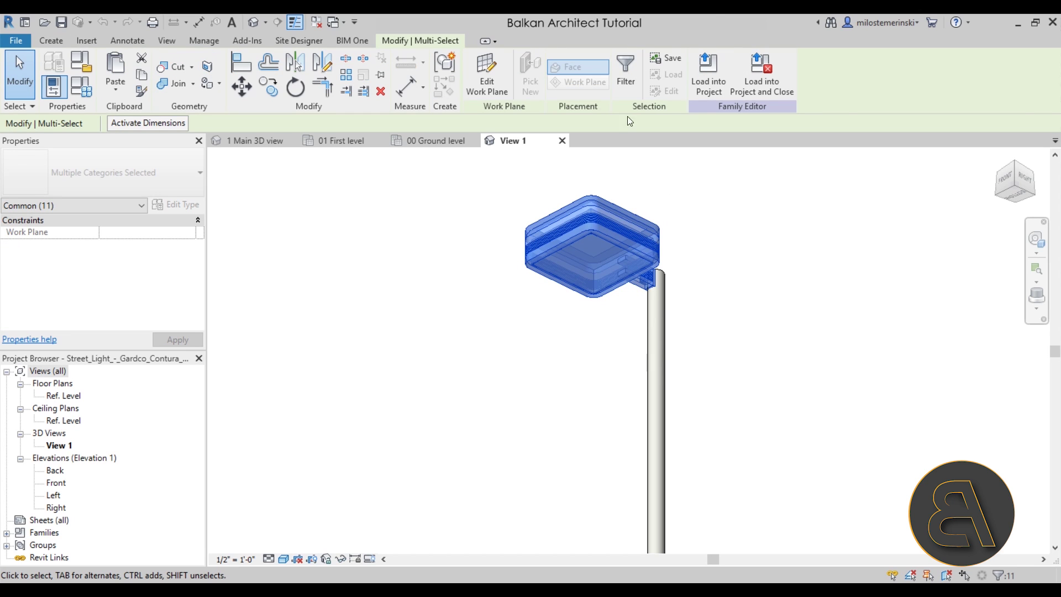
{"action": "left_click", "coordinate": [625, 82]}
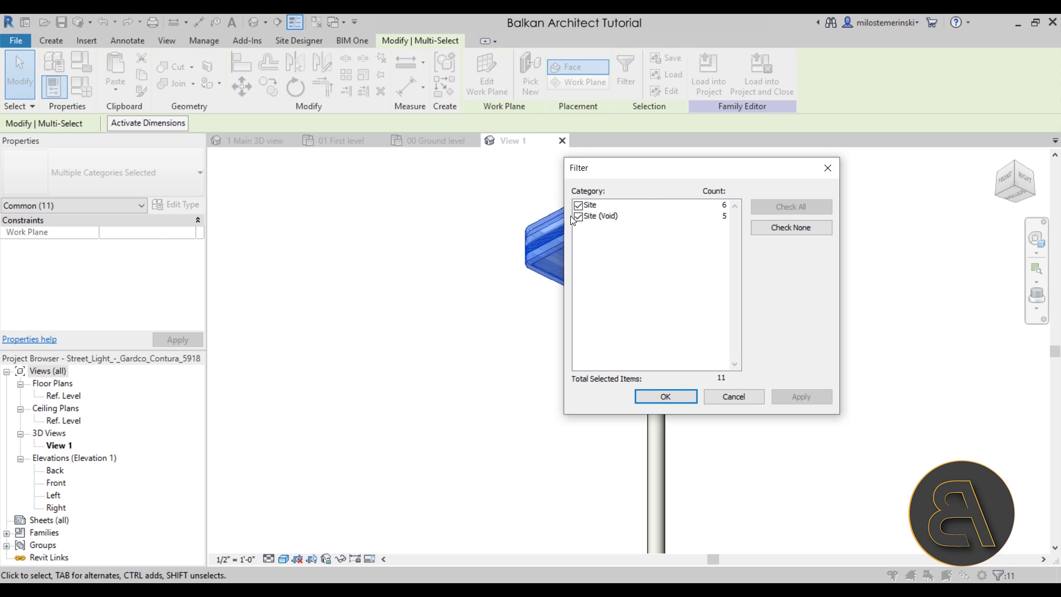
{"action": "left_click", "coordinate": [719, 396]}
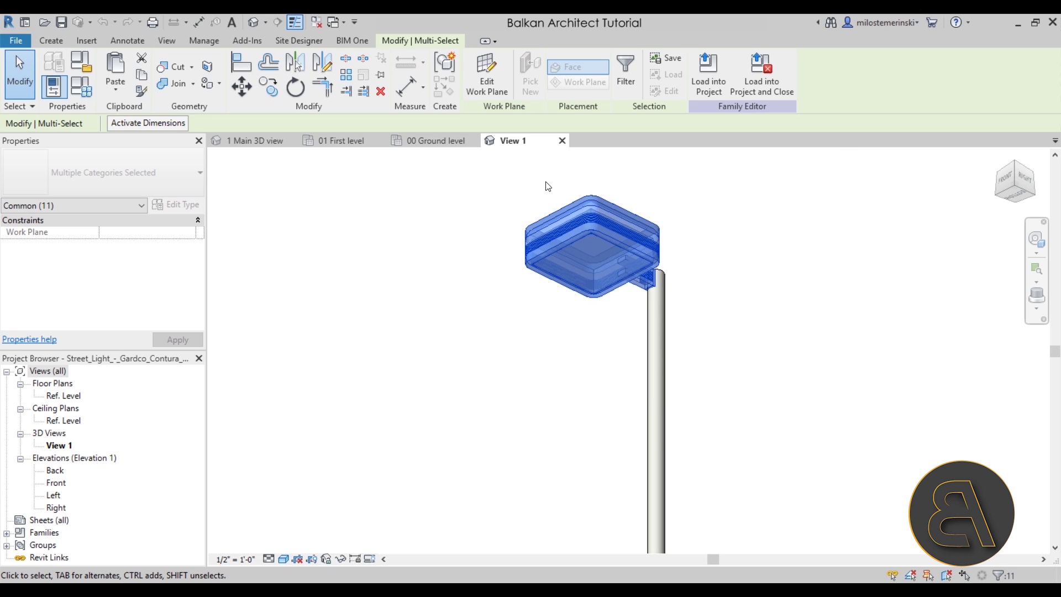
{"action": "left_click", "coordinate": [562, 141]}
{"action": "left_click", "coordinate": [558, 313]}
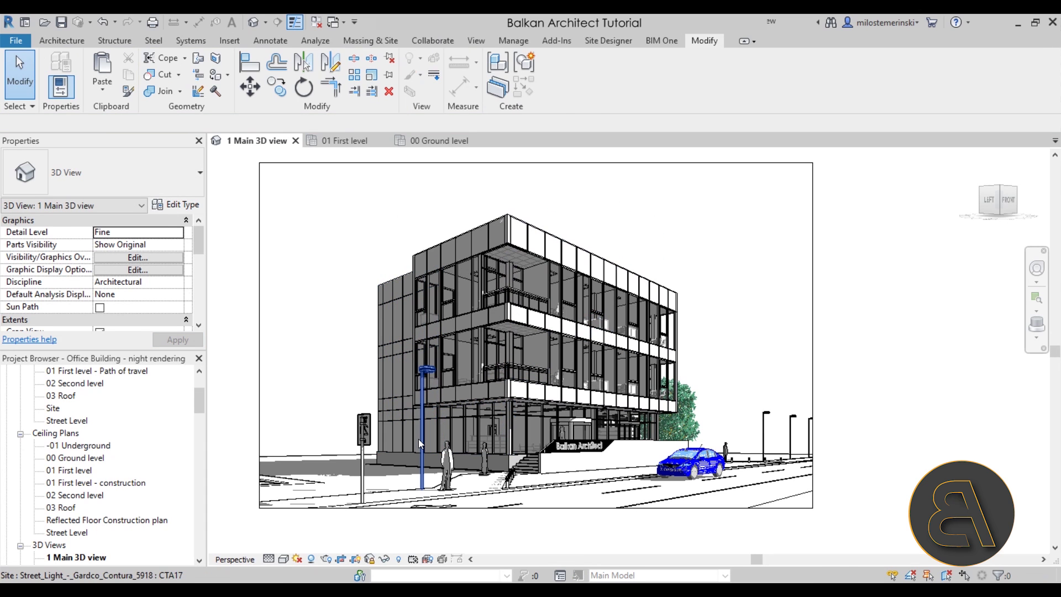
- Delete the street lights along the road in the main 3D view
{"action": "left_click_drag", "start_coordinate": [419, 439], "coordinate": [675, 426]}
{"action": "key", "text": "Delete"}
{"action": "left_click", "coordinate": [799, 434]}
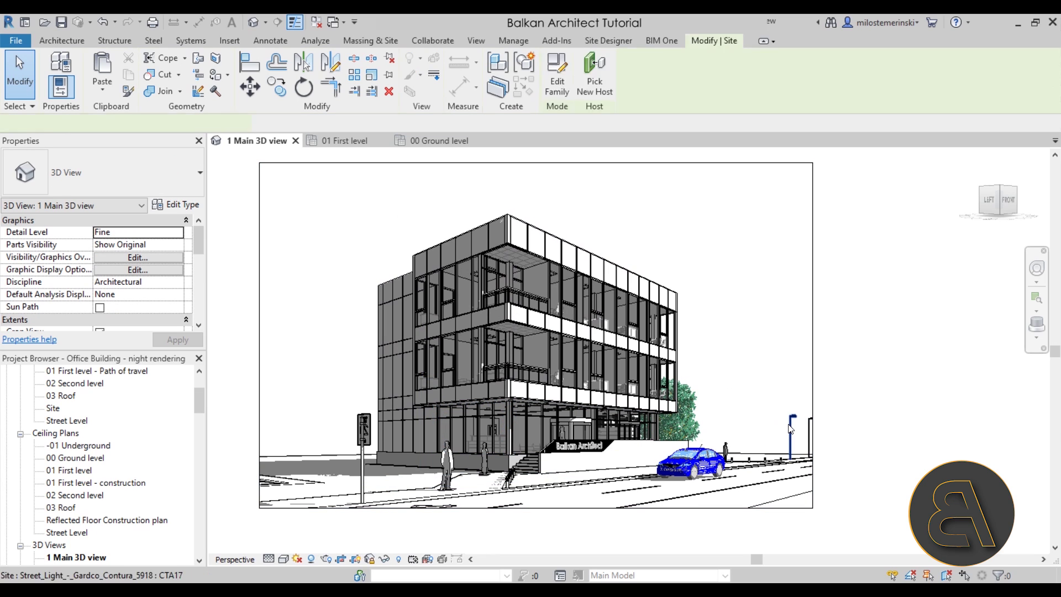
{"action": "key", "text": "Escape"}
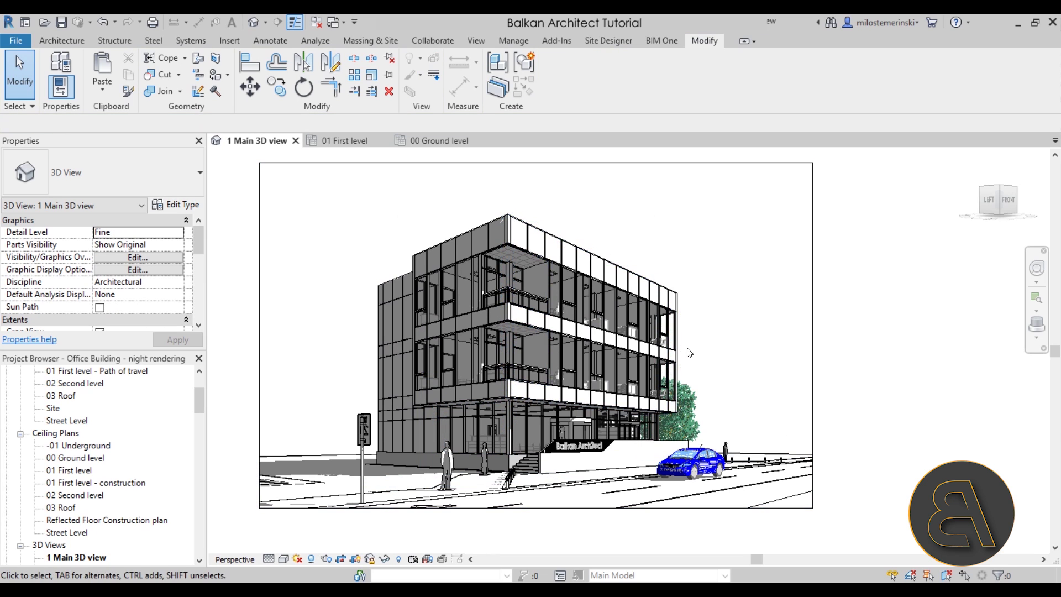
- Open the Street Level floor plan and delete the three remaining street lights beside the parking lot entrance
{"action": "double_click", "coordinate": [66, 421]}
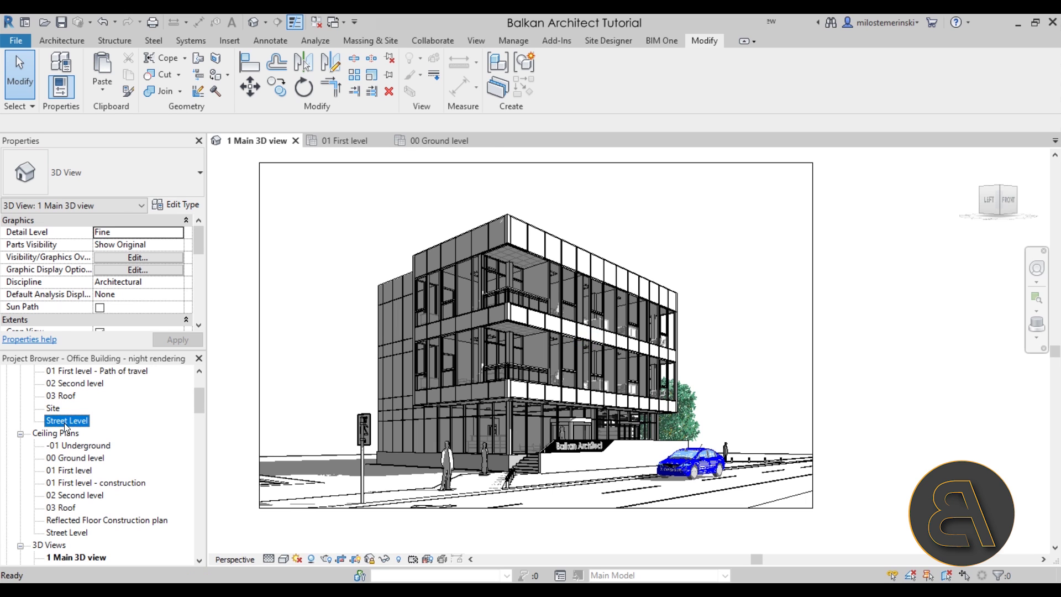
{"action": "scroll", "coordinate": [521, 431], "scroll_direction": "up", "scroll_amount": 3}
{"action": "scroll", "coordinate": [521, 431], "scroll_direction": "up", "scroll_amount": 3}
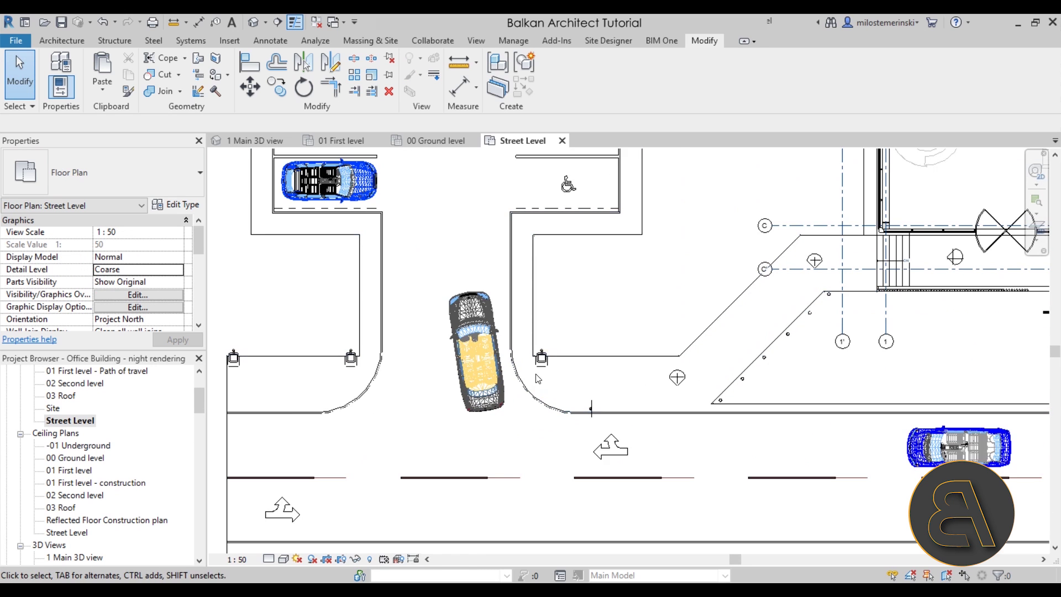
{"action": "left_click", "coordinate": [541, 359]}
{"action": "key", "text": "Delete"}
{"action": "left_click", "coordinate": [351, 359]}
{"action": "key", "text": "Delete"}
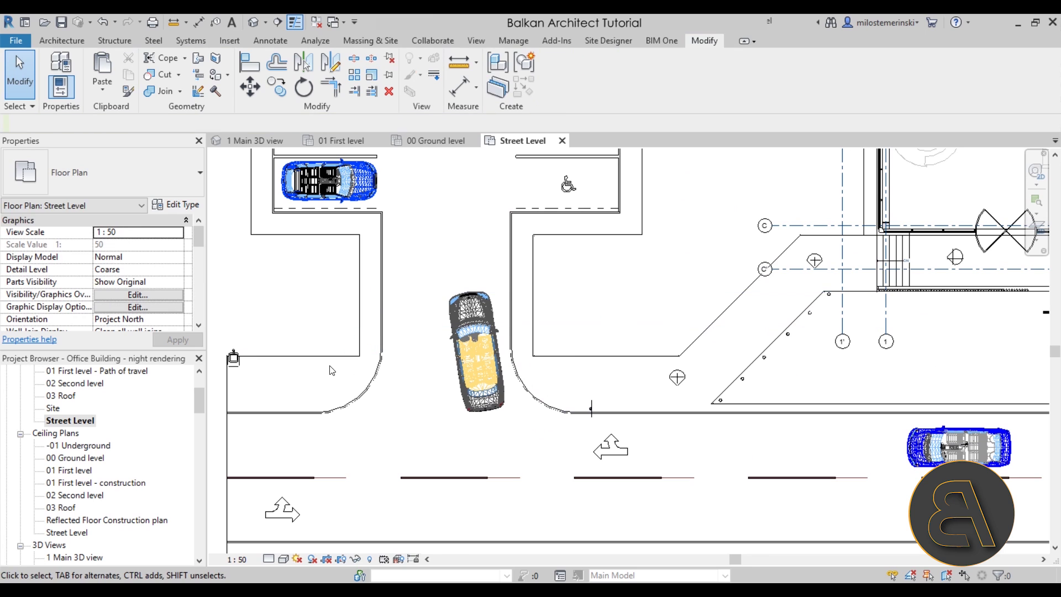
{"action": "left_click", "coordinate": [249, 370]}
{"action": "key", "text": "Delete"}
{"action": "scroll", "coordinate": [249, 370], "scroll_direction": "down", "scroll_amount": 3}
{"action": "middle_click_drag", "start_coordinate": [642, 420], "coordinate": [642, 445]}
{"action": "middle_click_drag", "start_coordinate": [600, 495], "coordinate": [592, 502]}
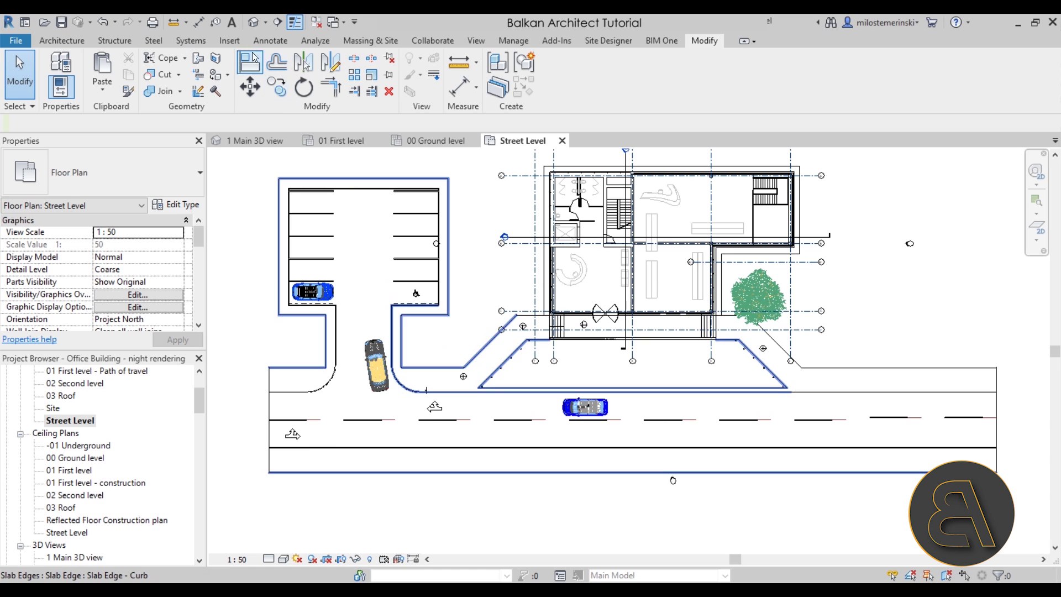
- Load the street light.rfa family from the Desktop into the project
{"action": "left_click", "coordinate": [236, 43]}
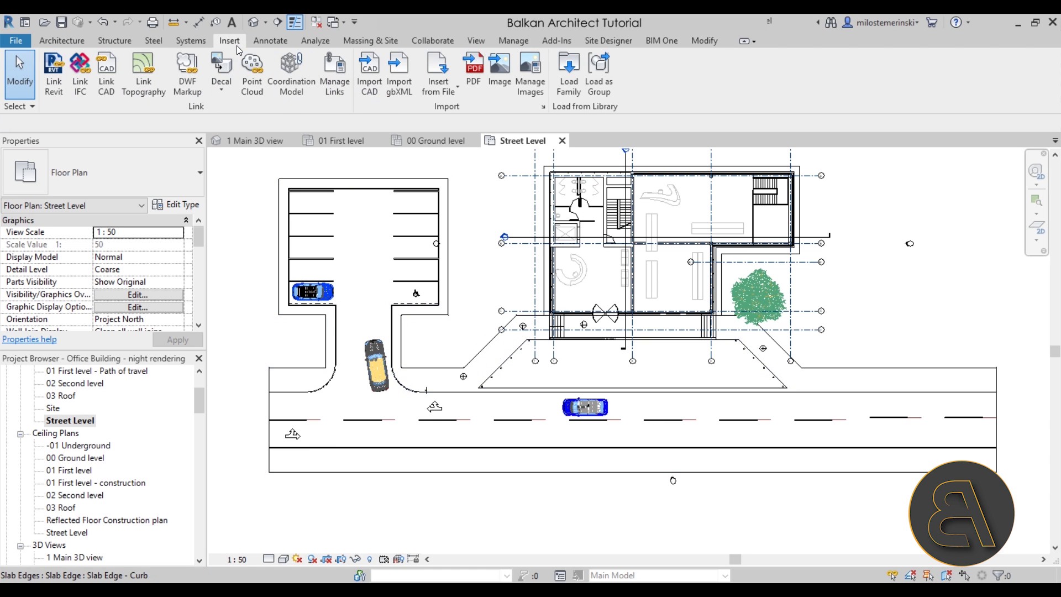
{"action": "left_click", "coordinate": [565, 92]}
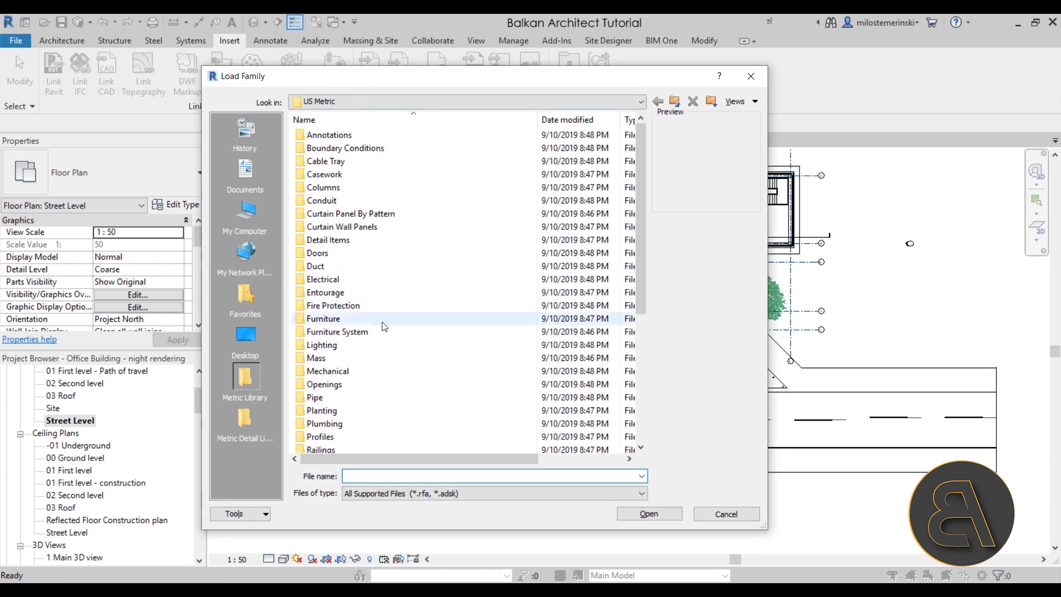
{"action": "left_click", "coordinate": [241, 340]}
{"action": "left_click", "coordinate": [352, 346]}
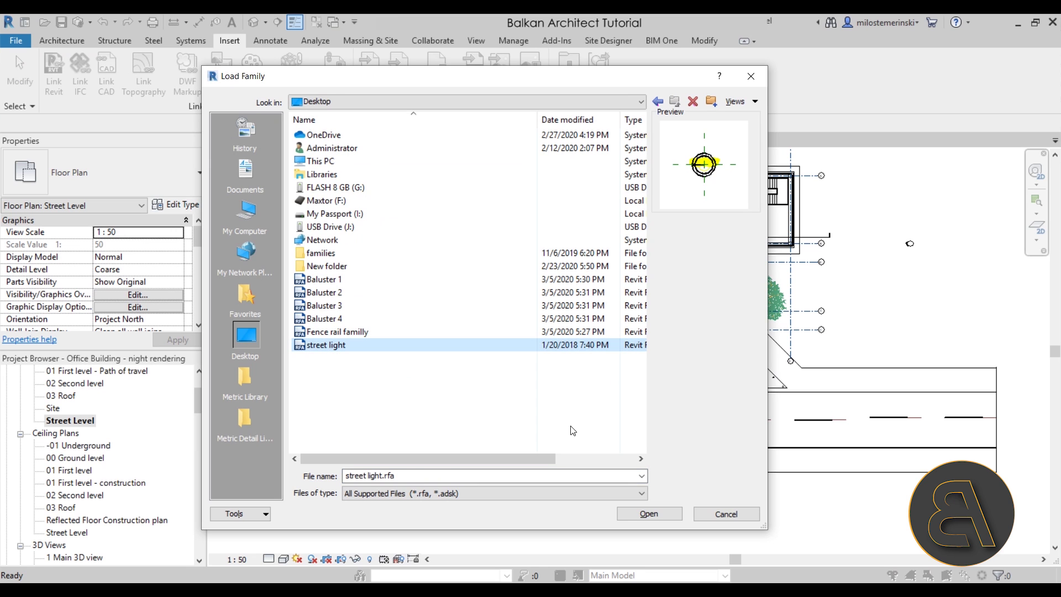
{"action": "left_click", "coordinate": [655, 518]}
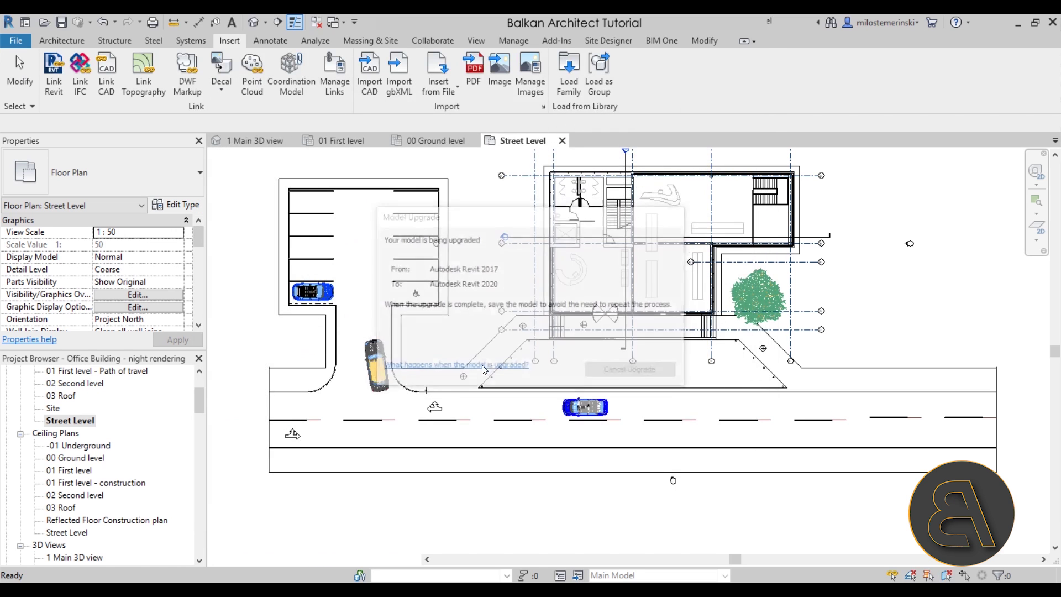
- Place street light components on the sidewalk corners on both sides of the parking lot entrance and where the sidewalk angles towards the building
{"action": "scroll", "coordinate": [442, 376], "scroll_direction": "up", "scroll_amount": 5}
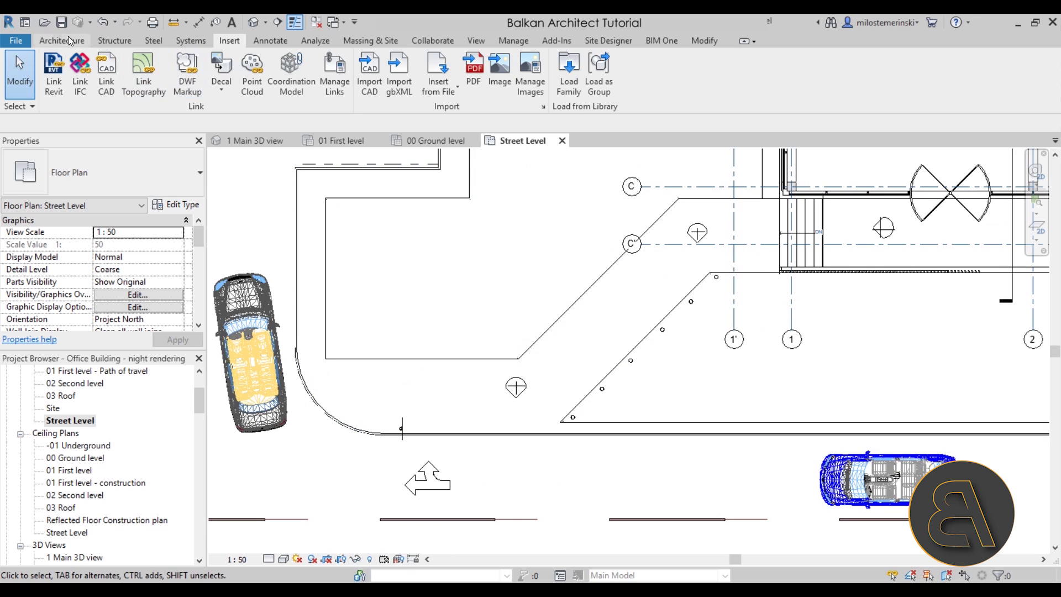
{"action": "left_click", "coordinate": [61, 40]}
{"action": "left_click", "coordinate": [149, 65]}
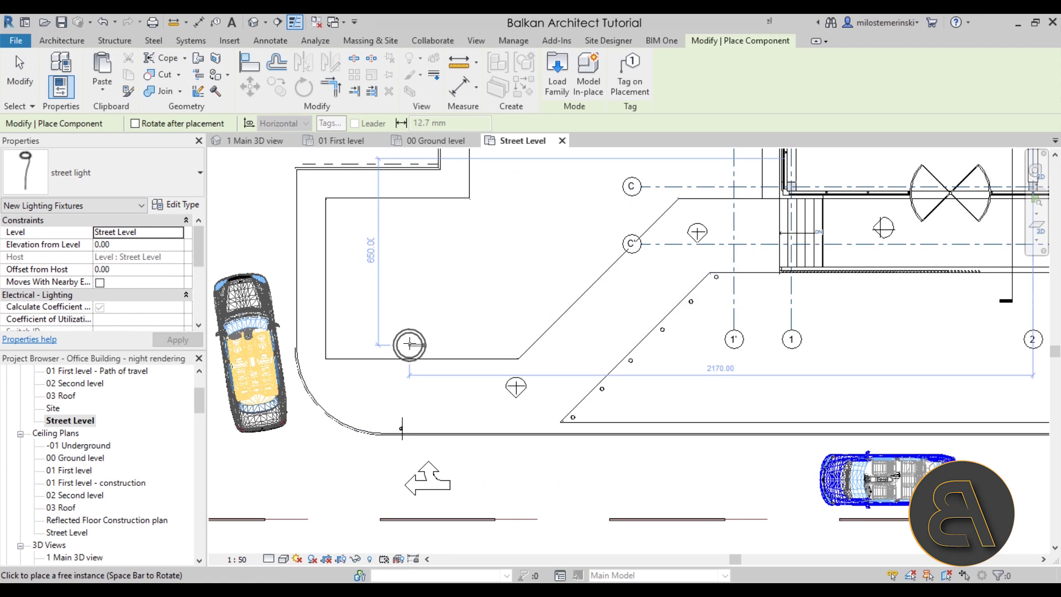
{"action": "scroll", "coordinate": [335, 364], "scroll_direction": "up", "scroll_amount": 2}
{"action": "left_click", "coordinate": [331, 358]}
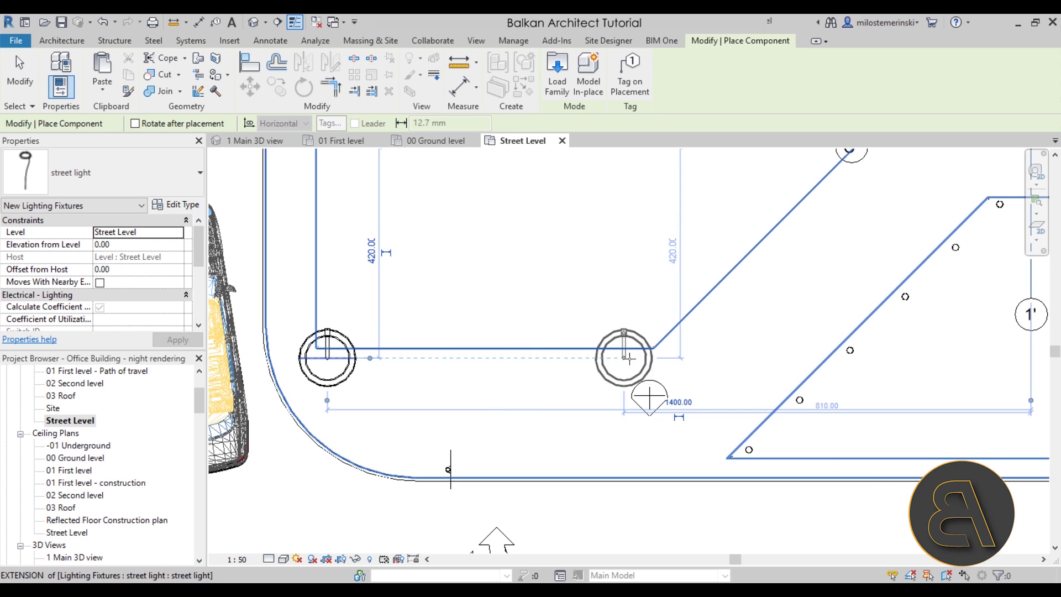
{"action": "scroll", "coordinate": [620, 360], "scroll_direction": "down", "scroll_amount": 3}
{"action": "left_click", "coordinate": [638, 360]}
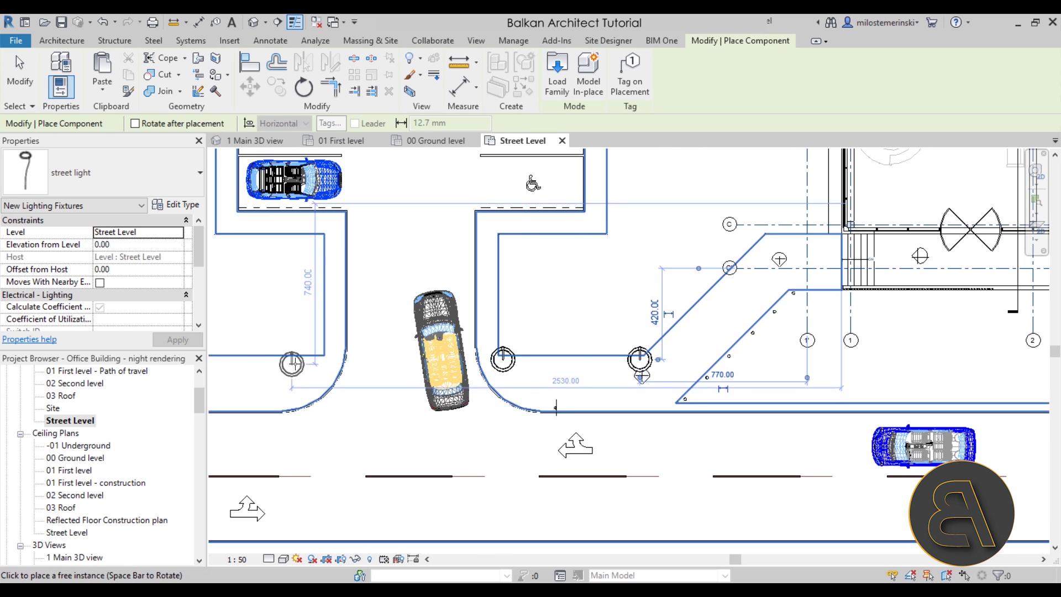
- Place three more street lights in line along the road's sidewalk, from the far end of the building's forecourt towards the road's end
{"action": "scroll", "coordinate": [563, 386], "scroll_direction": "down", "scroll_amount": 2}
{"action": "middle_click_drag", "start_coordinate": [563, 386], "coordinate": [154, 352]}
{"action": "left_click", "coordinate": [721, 334]}
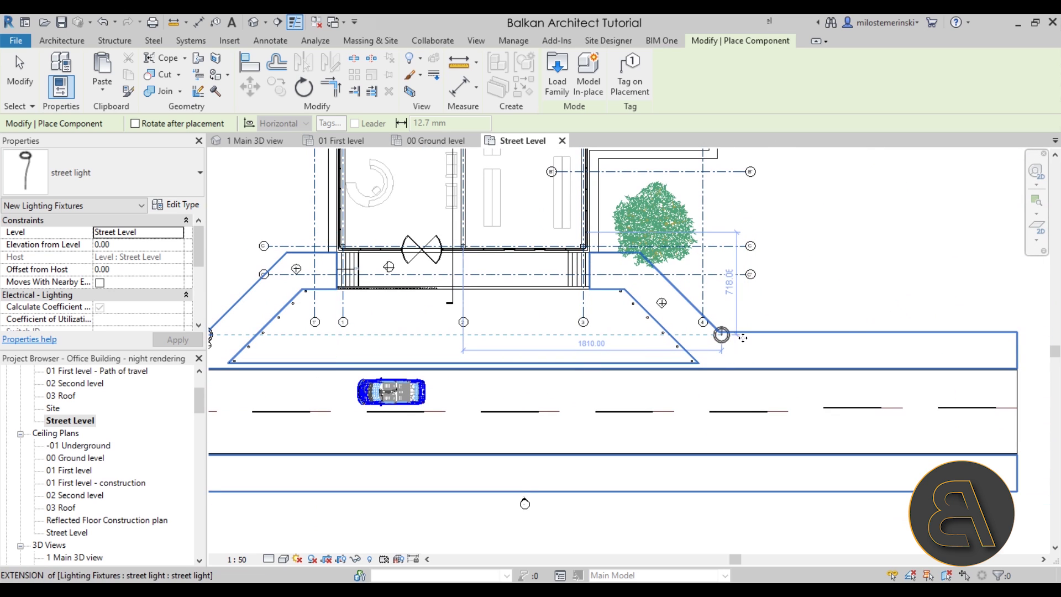
{"action": "left_click", "coordinate": [845, 334]}
{"action": "left_click", "coordinate": [979, 334]}
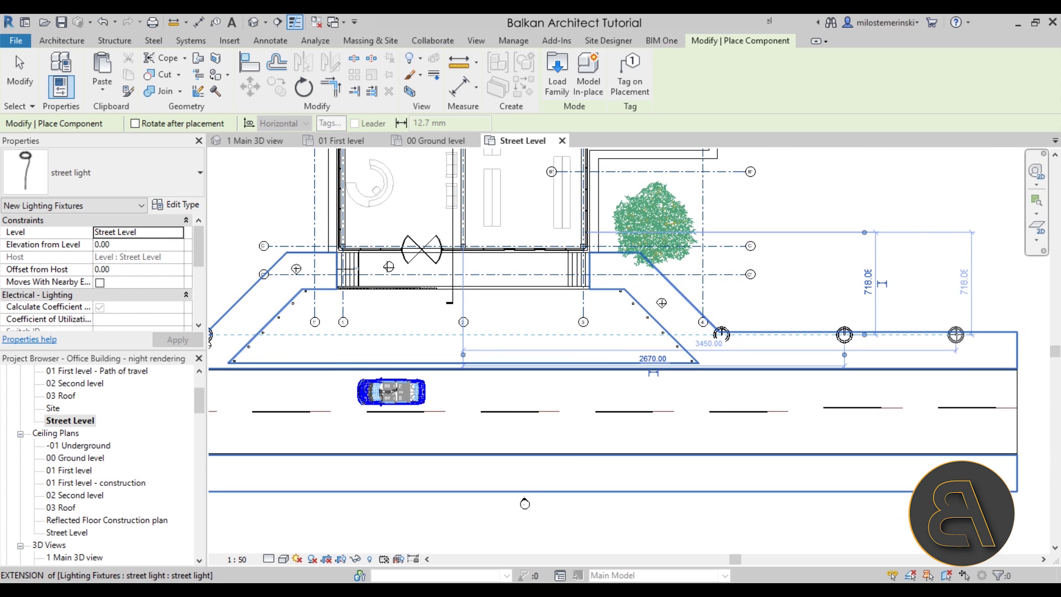
{"action": "key", "text": "Escape"}
{"action": "key", "text": "Escape"}
{"action": "scroll", "coordinate": [746, 247], "scroll_direction": "down", "scroll_amount": 3}
{"action": "middle_click_drag", "start_coordinate": [739, 299], "coordinate": [755, 386]}
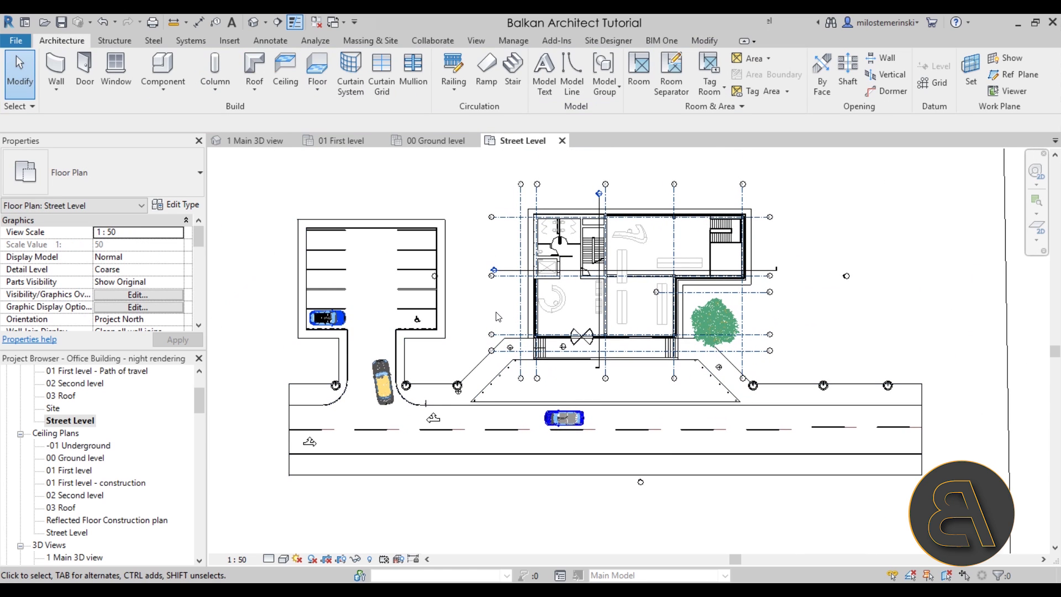
- Open the main 3D view and widen its crop region to take in the nearest street light at the parking entrance side
{"action": "left_click", "coordinate": [254, 141]}
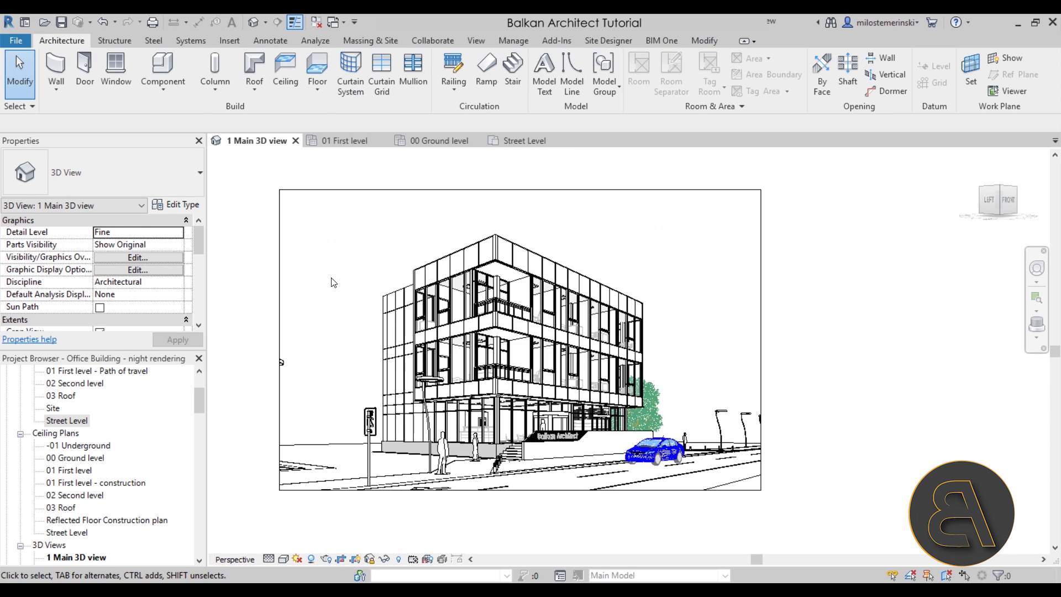
{"action": "left_click", "coordinate": [284, 334]}
{"action": "left_click_drag", "start_coordinate": [280, 339], "coordinate": [269, 361]}
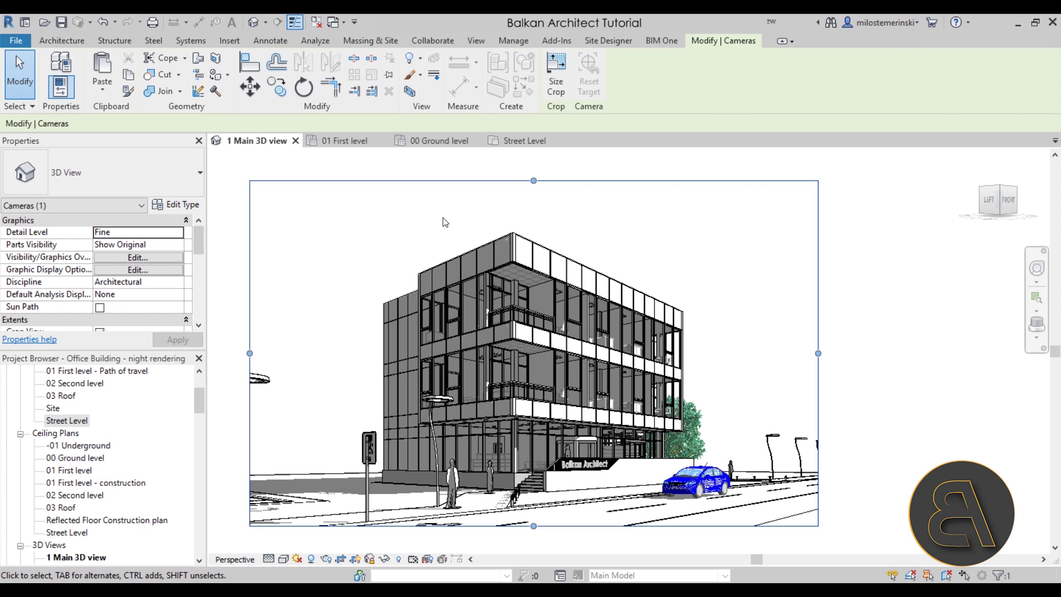
{"action": "key", "text": "Escape"}
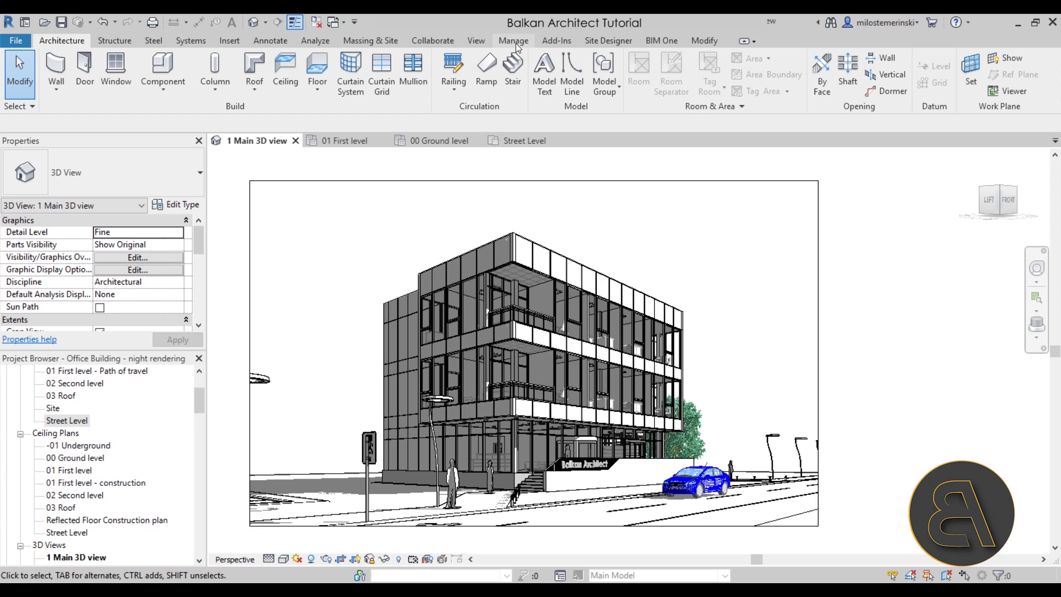
- Open the rendering settings for the main 3D view and set the printer resolution to 75 DPI
{"action": "left_click", "coordinate": [476, 41]}
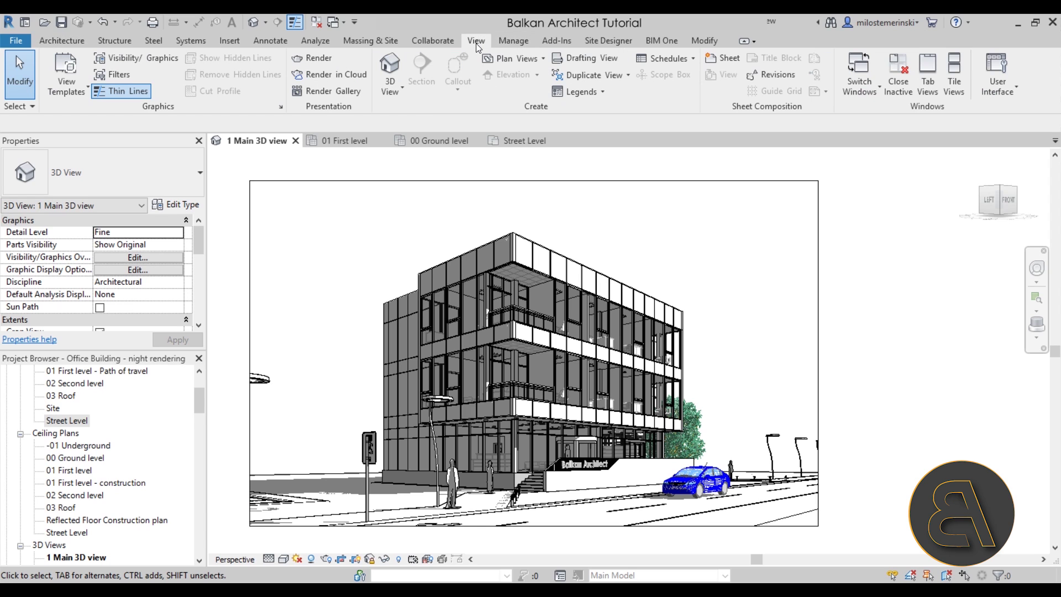
{"action": "left_click", "coordinate": [320, 60]}
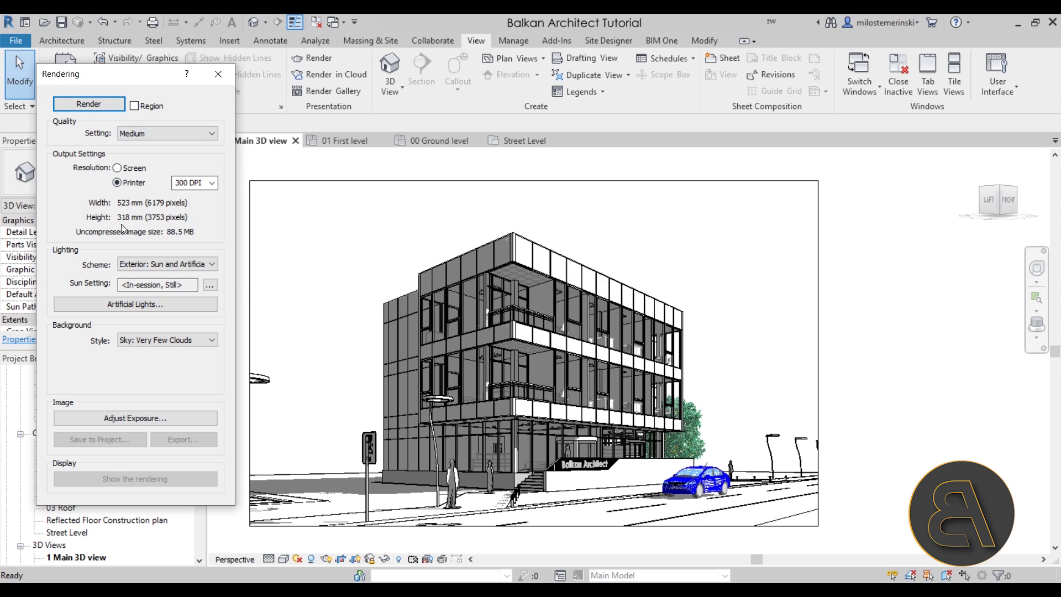
{"action": "left_click", "coordinate": [212, 183]}
{"action": "left_click", "coordinate": [197, 198]}
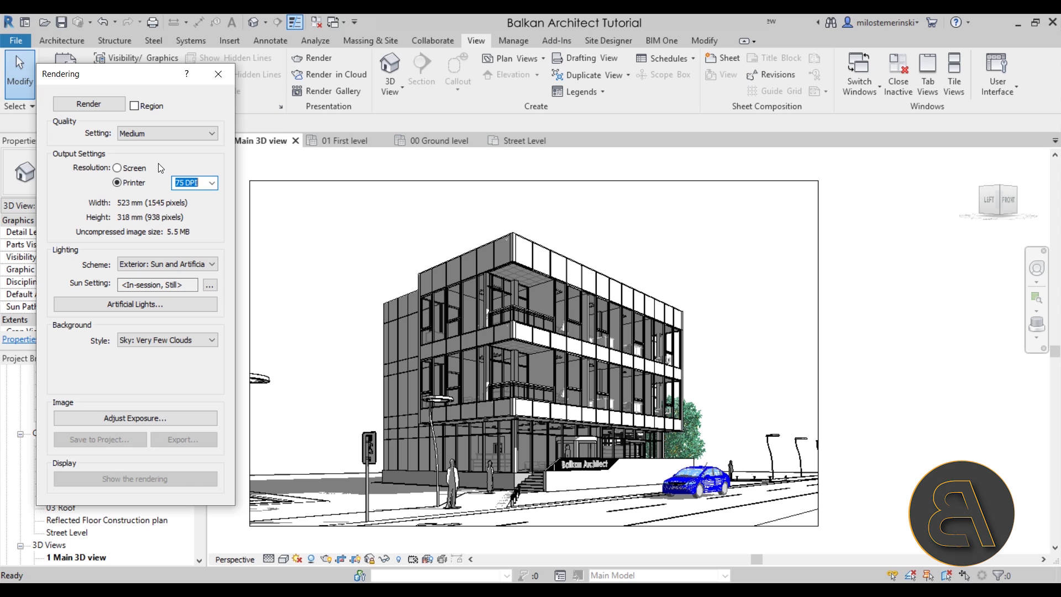
- Review the available render quality settings and keep Medium
{"action": "left_click", "coordinate": [165, 134]}
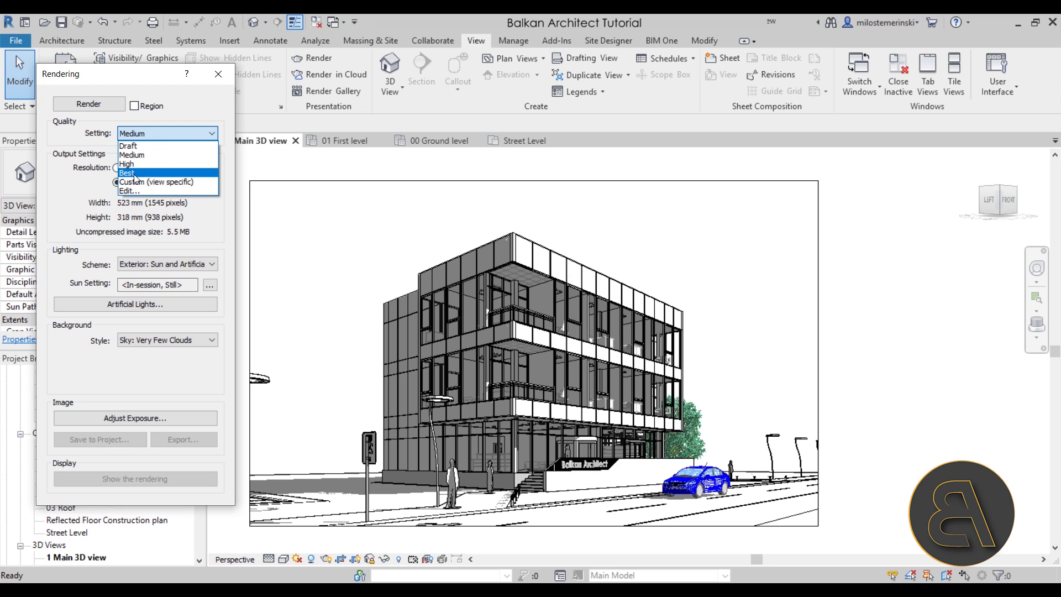
{"action": "left_click", "coordinate": [161, 135]}
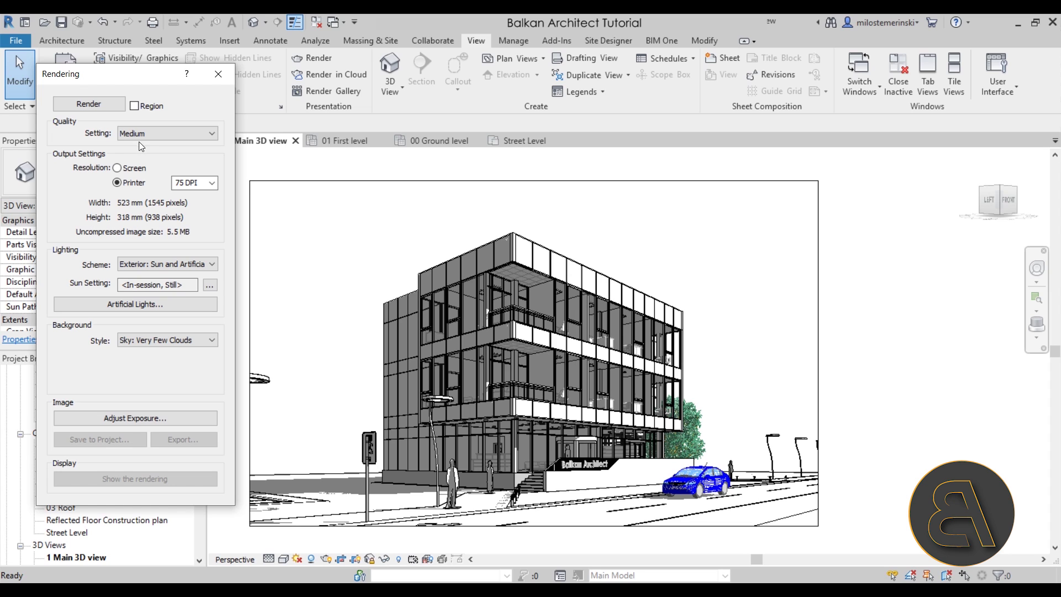
{"action": "left_click", "coordinate": [211, 137]}
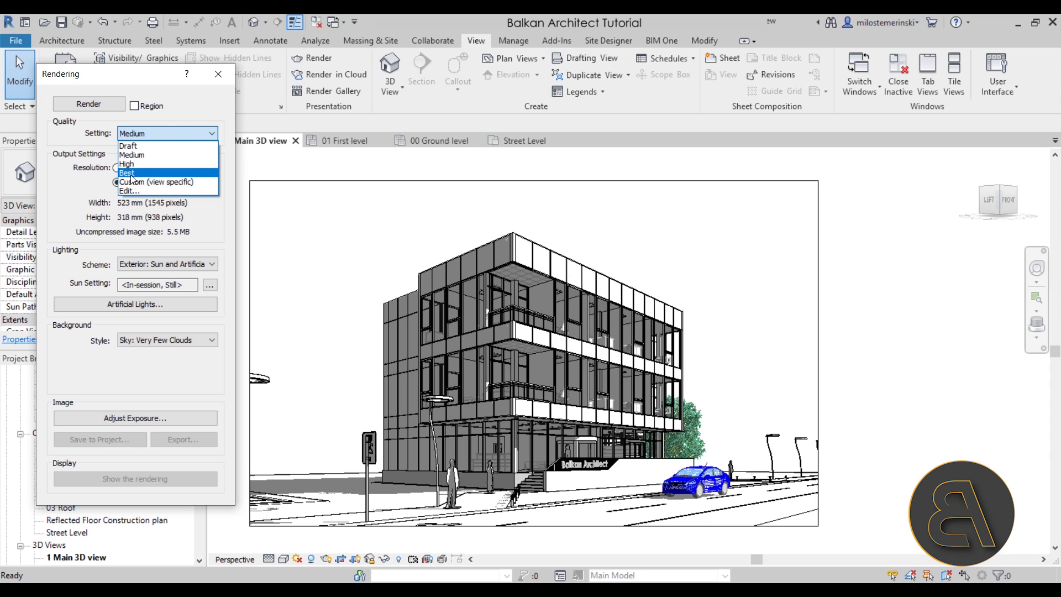
{"action": "left_click", "coordinate": [173, 136]}
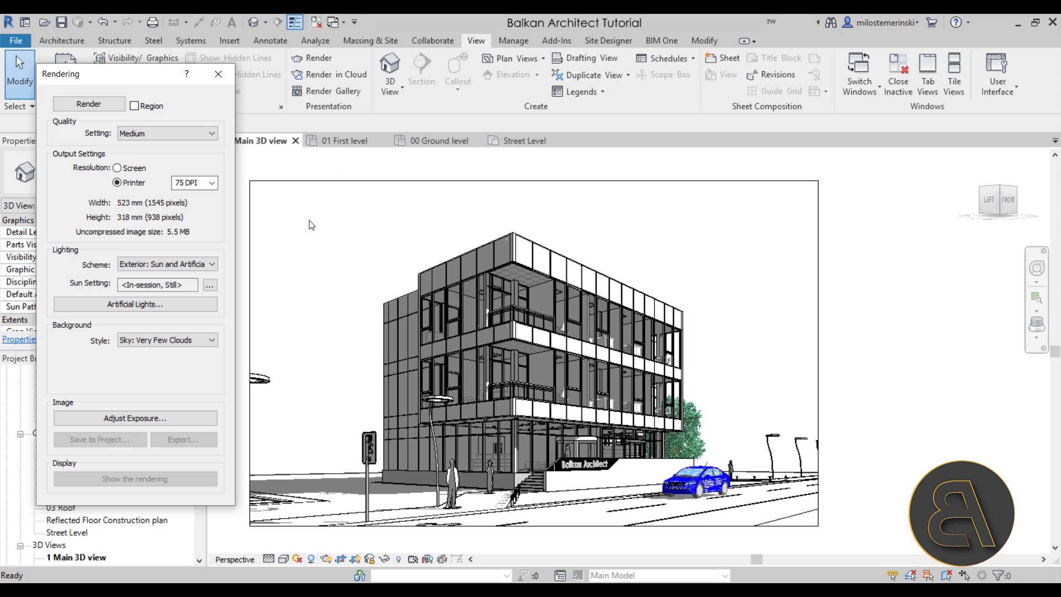
- Set the render background style to Image and load maxresdefault.jpg from the Desktop
{"action": "left_click", "coordinate": [144, 344]}
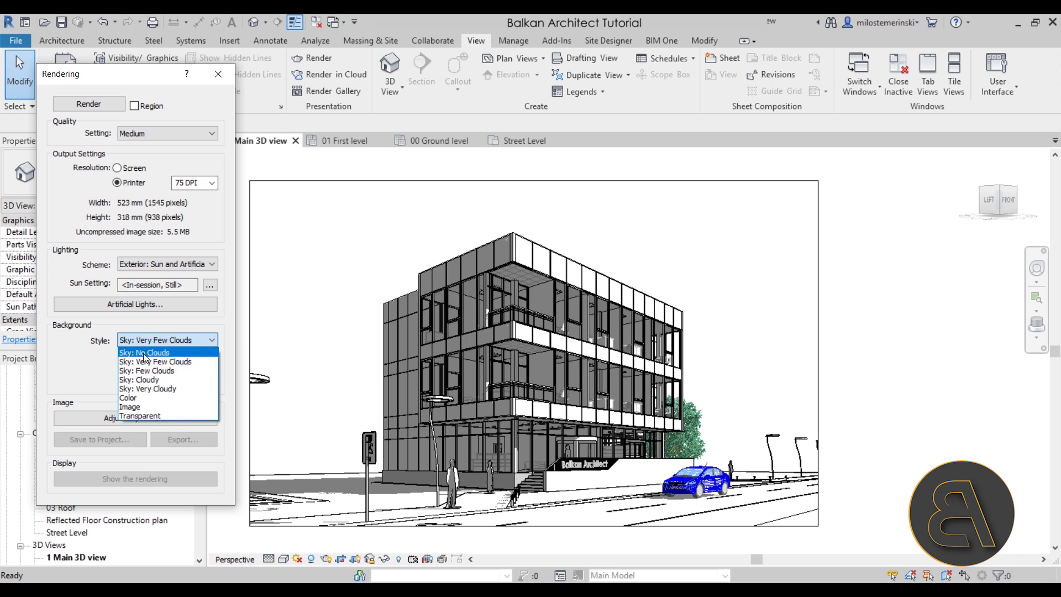
{"action": "left_click", "coordinate": [133, 405]}
{"action": "left_click_drag", "start_coordinate": [180, 170], "coordinate": [243, 178]}
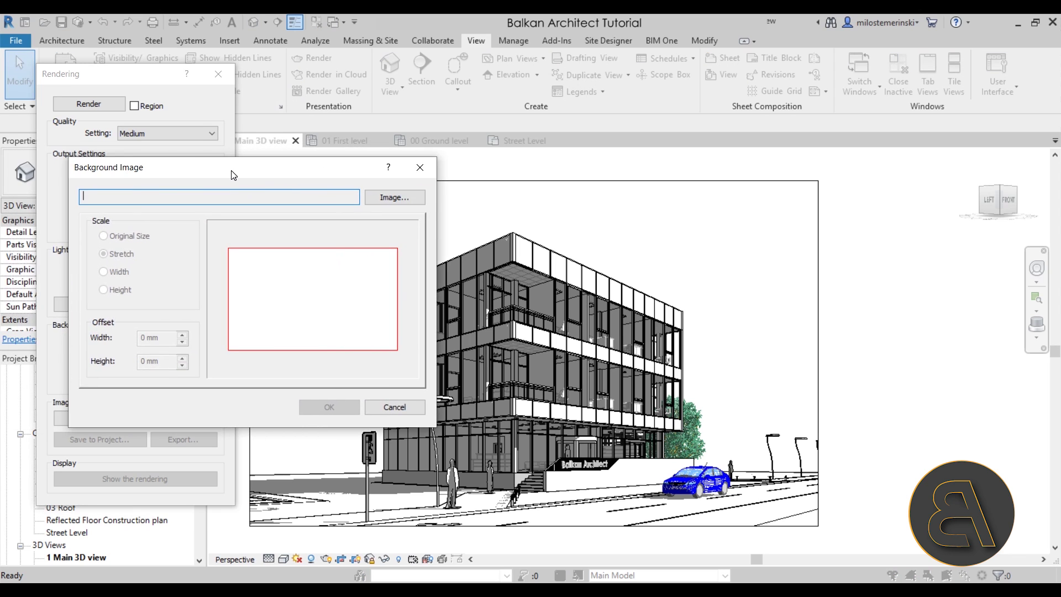
{"action": "left_click", "coordinate": [398, 199]}
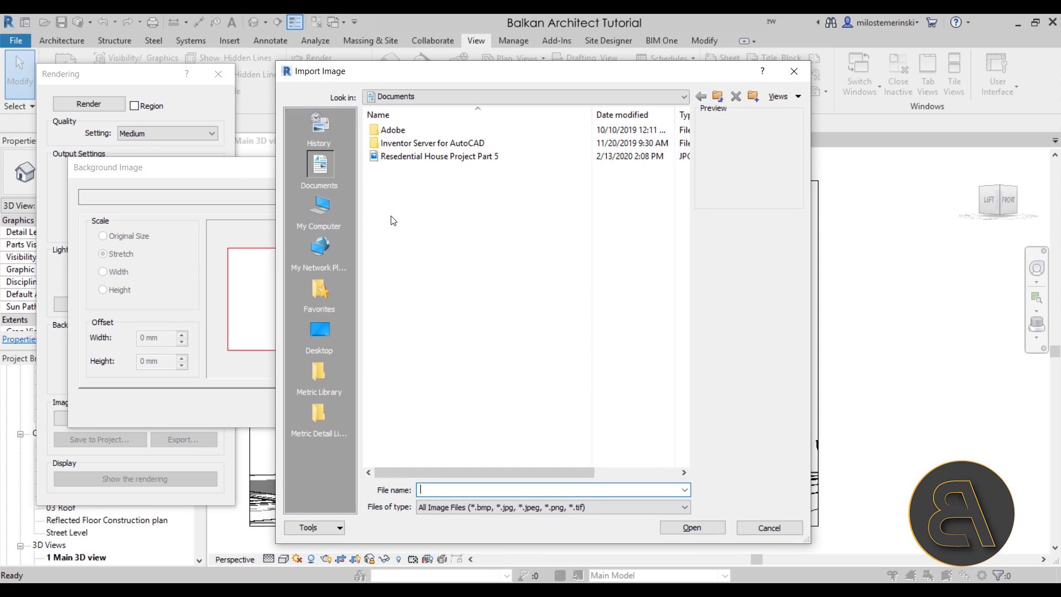
{"action": "left_click", "coordinate": [328, 348]}
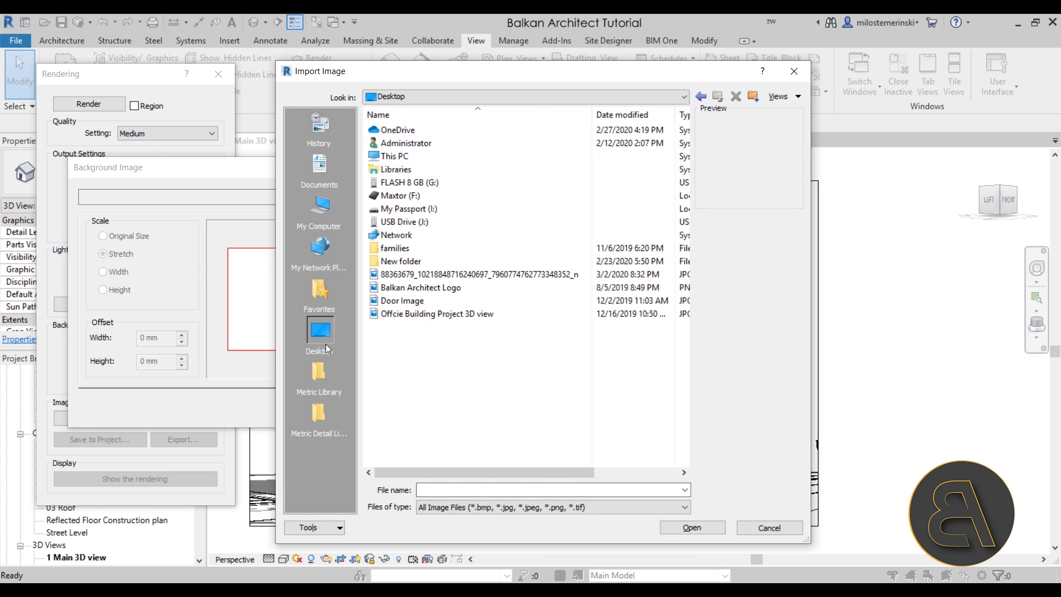
{"action": "left_click", "coordinate": [409, 314]}
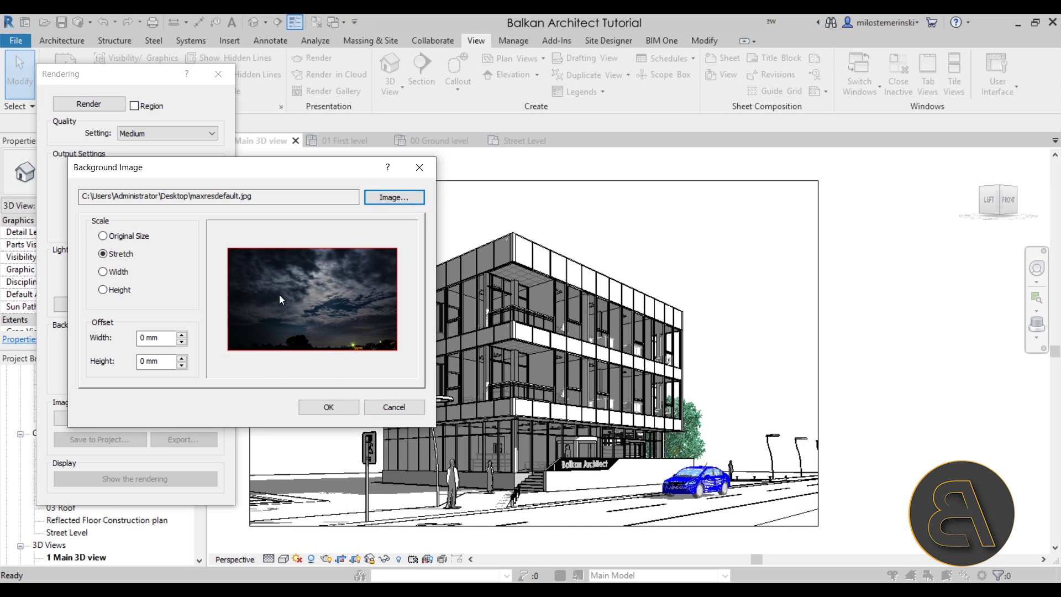
- Try the Width scale for the background image, apply the Height scale instead, and recheck the image settings
{"action": "left_click", "coordinate": [106, 271]}
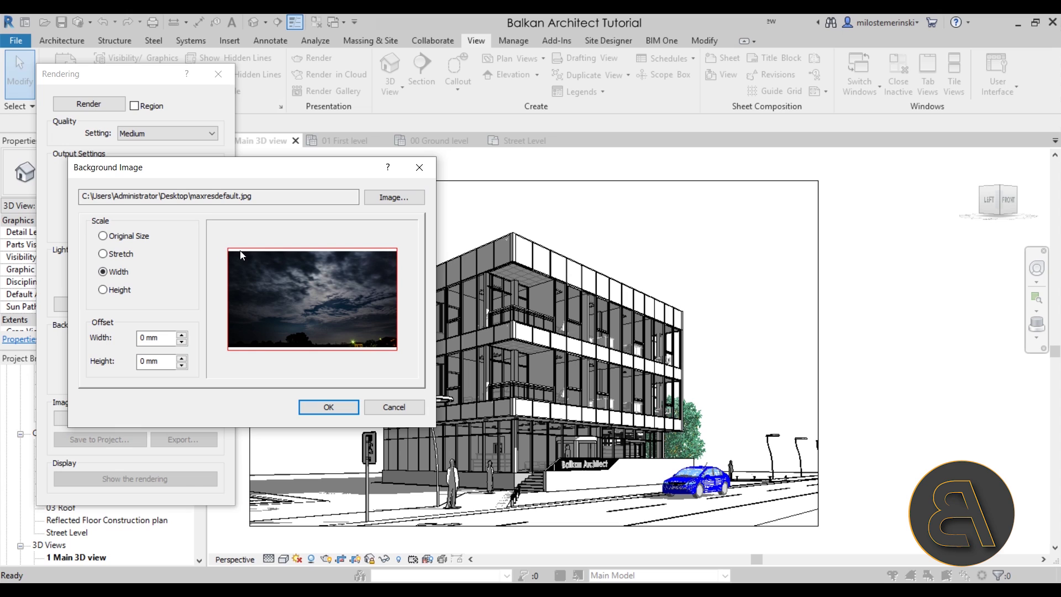
{"action": "left_click", "coordinate": [103, 289]}
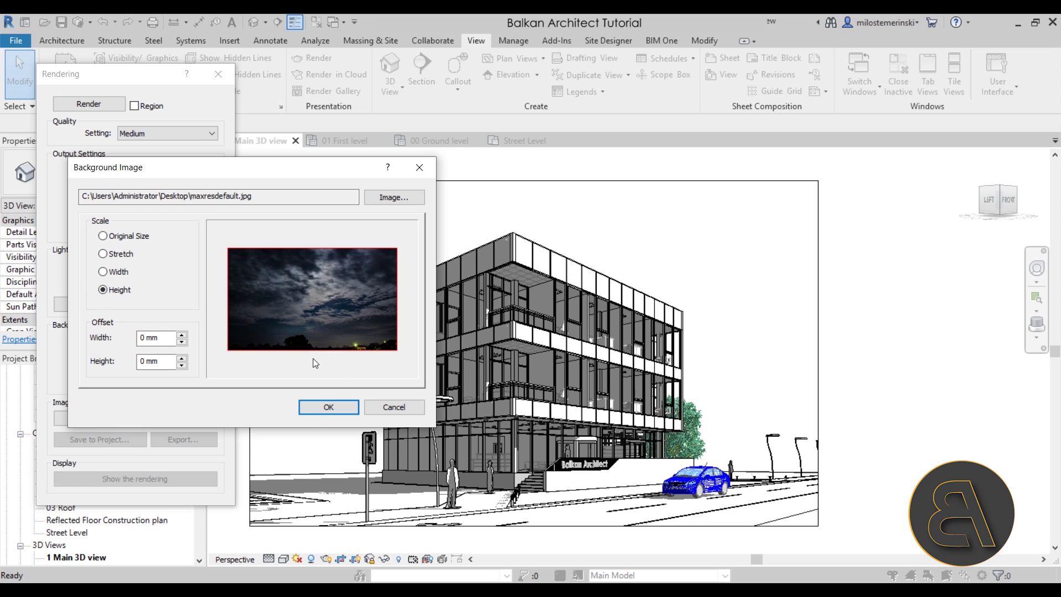
{"action": "left_click", "coordinate": [328, 408]}
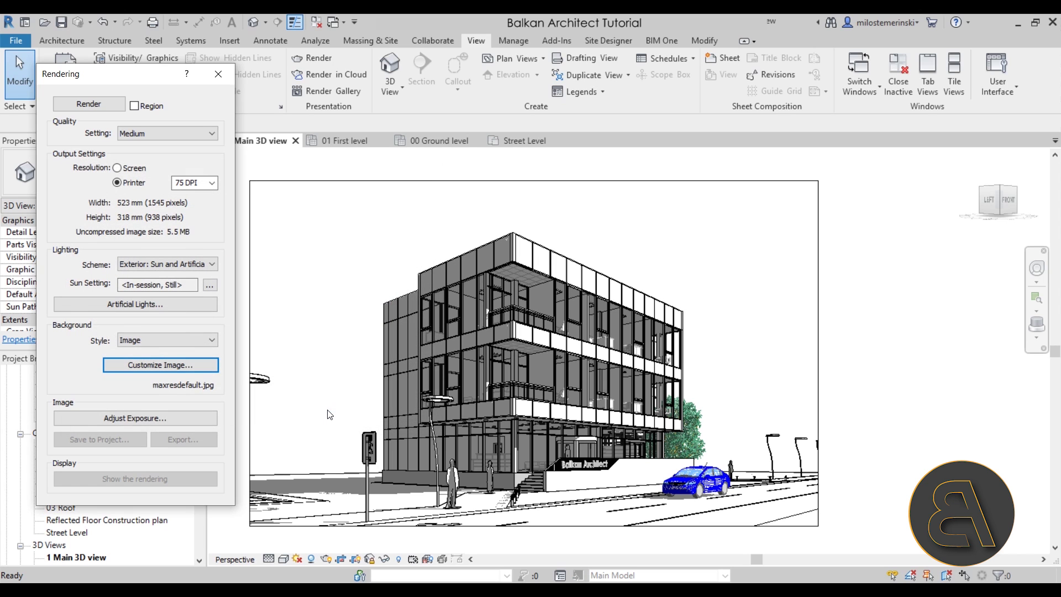
{"action": "left_click", "coordinate": [165, 364]}
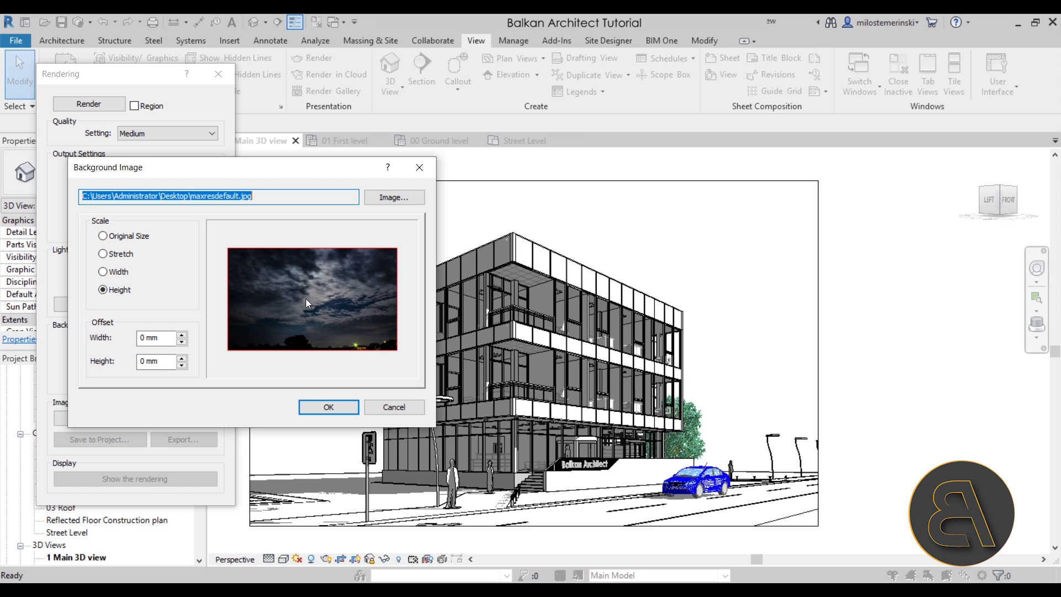
{"action": "left_click", "coordinate": [326, 408]}
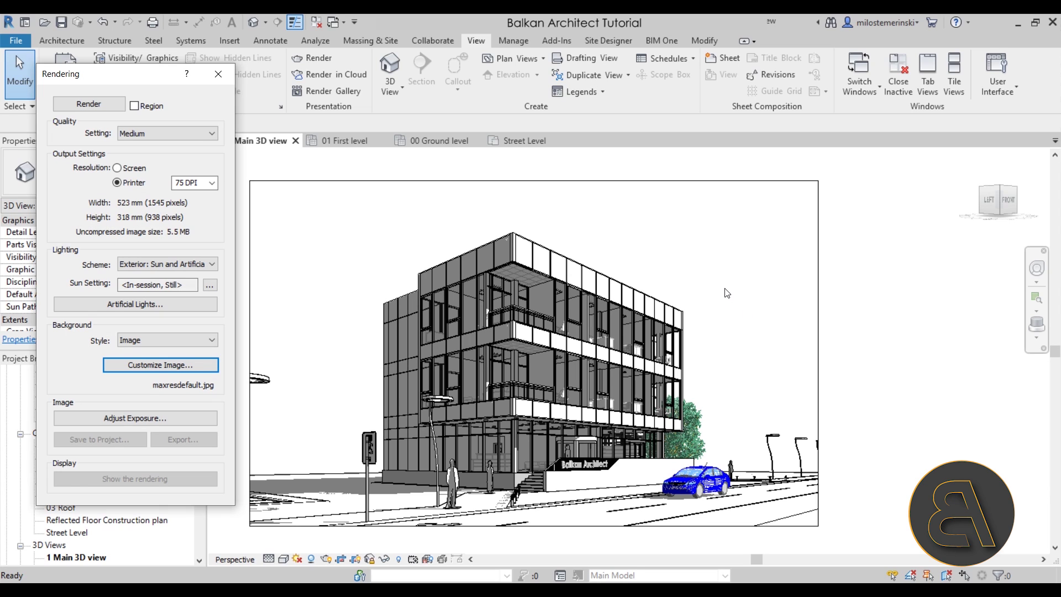
- Set the lighting scheme to Exterior: Sun only, then review the sun settings and accept them as they are
{"action": "left_click", "coordinate": [166, 264]}
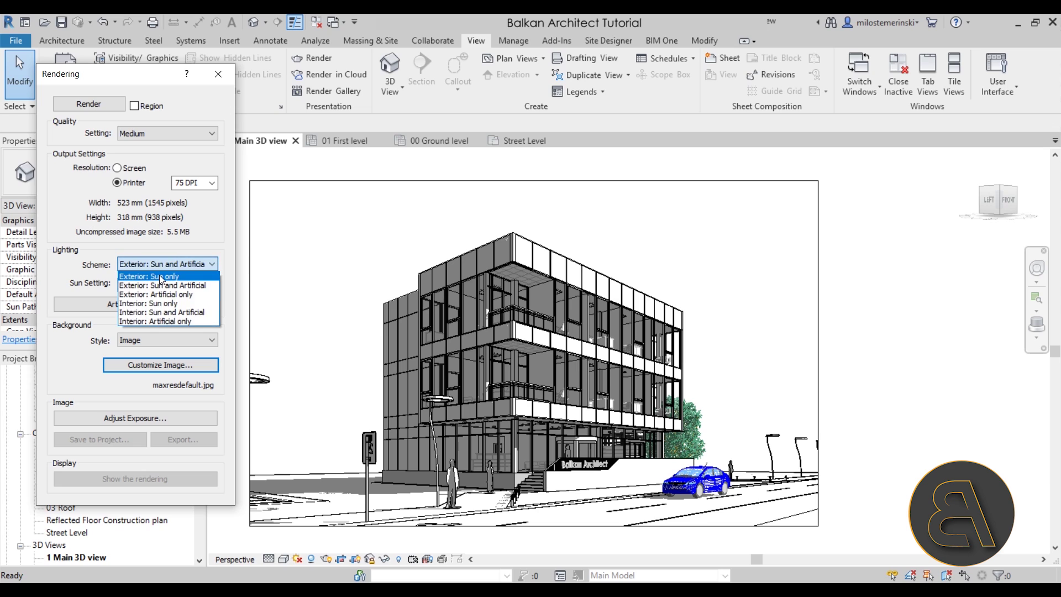
{"action": "left_click", "coordinate": [161, 278]}
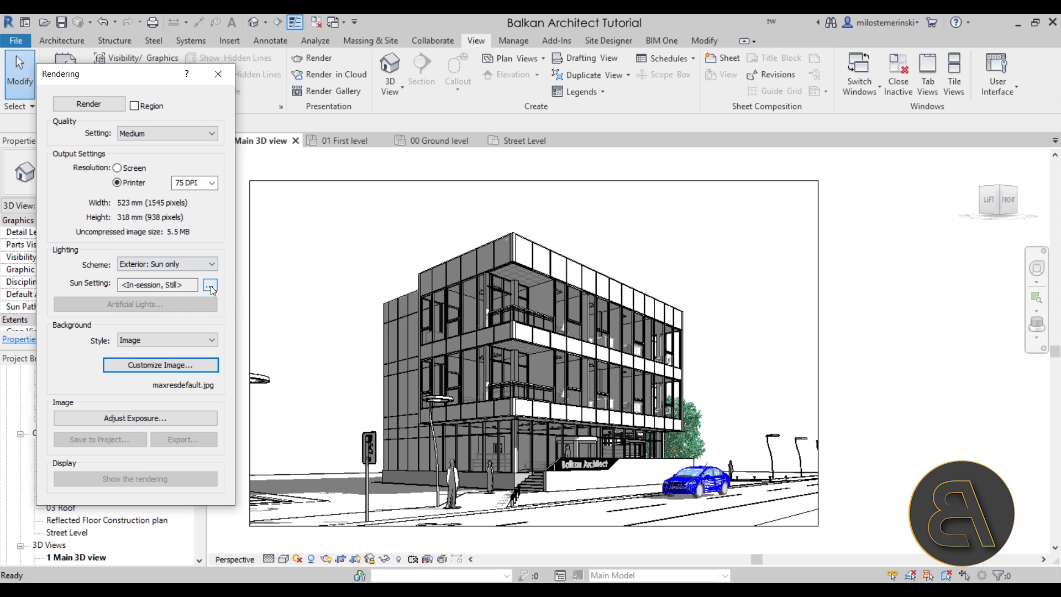
{"action": "left_click", "coordinate": [210, 286]}
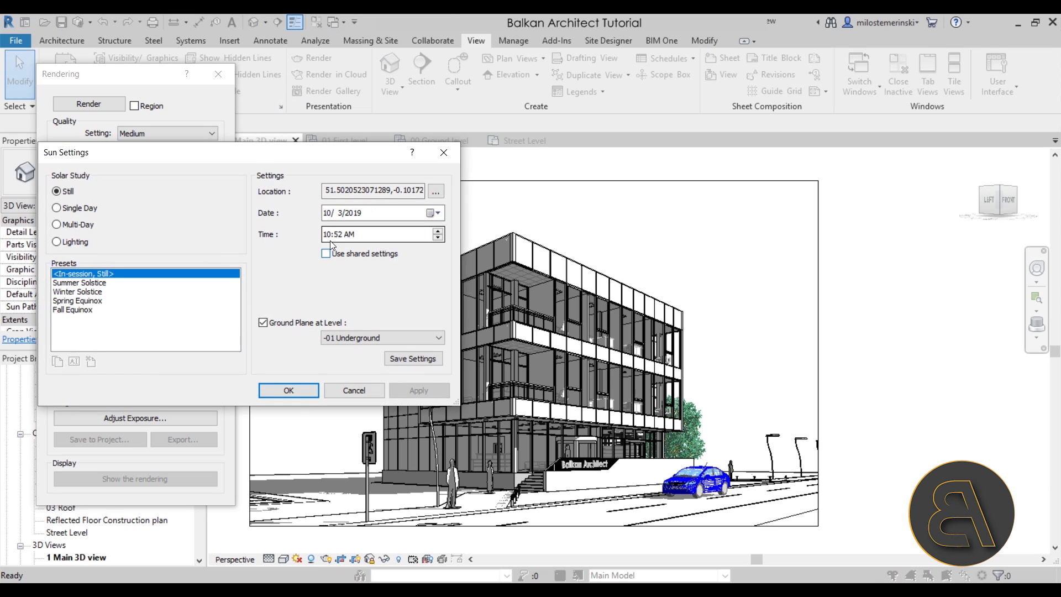
{"action": "left_click", "coordinate": [301, 391]}
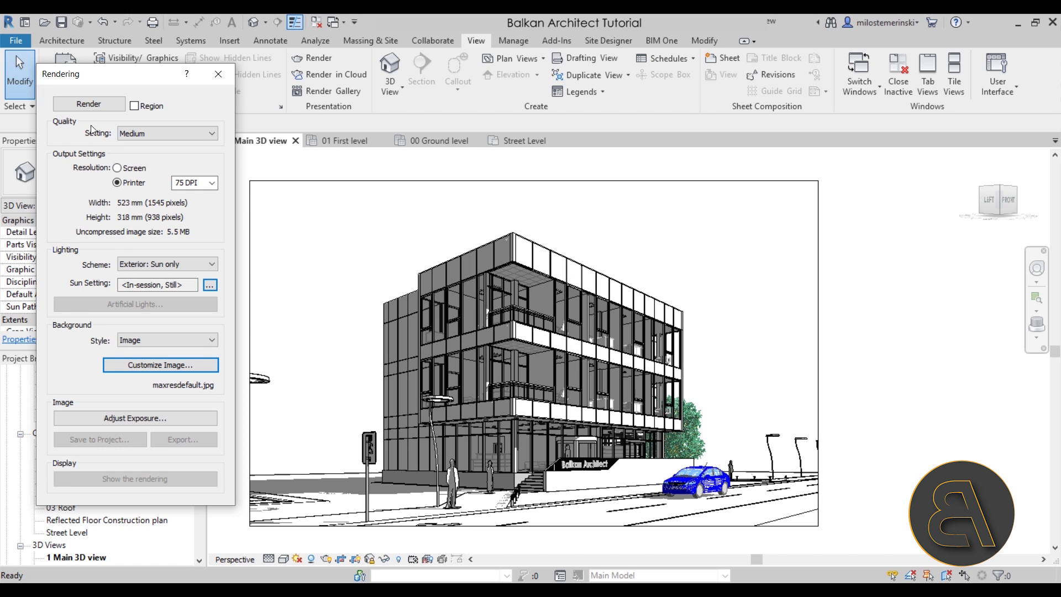
- Render the view with the current sun lighting and export it as the JPEG "1 Main 3D view - day" on the Desktop
{"action": "left_click", "coordinate": [89, 104]}
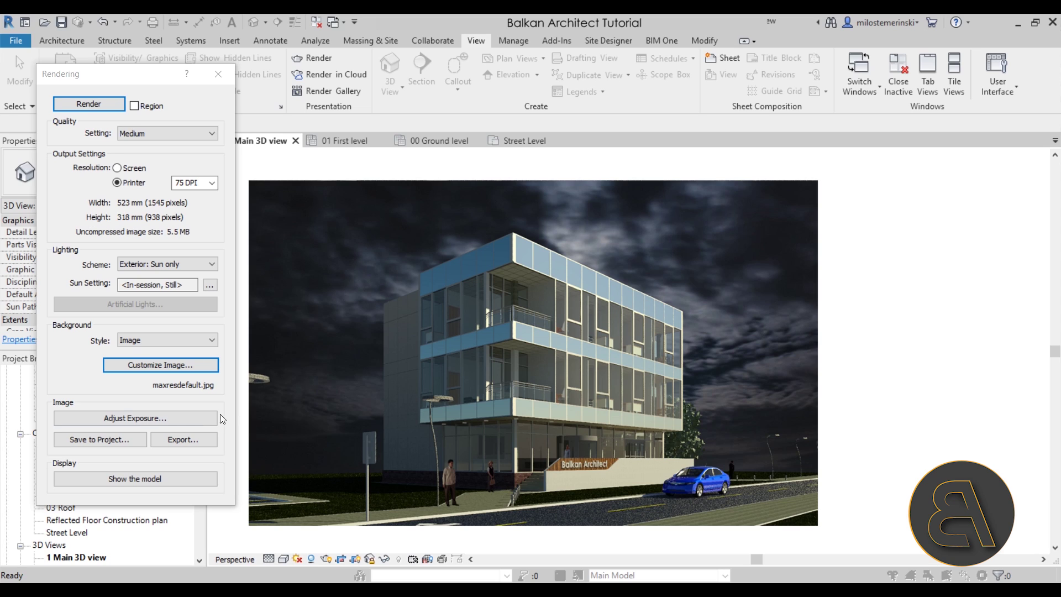
{"action": "left_click", "coordinate": [169, 442]}
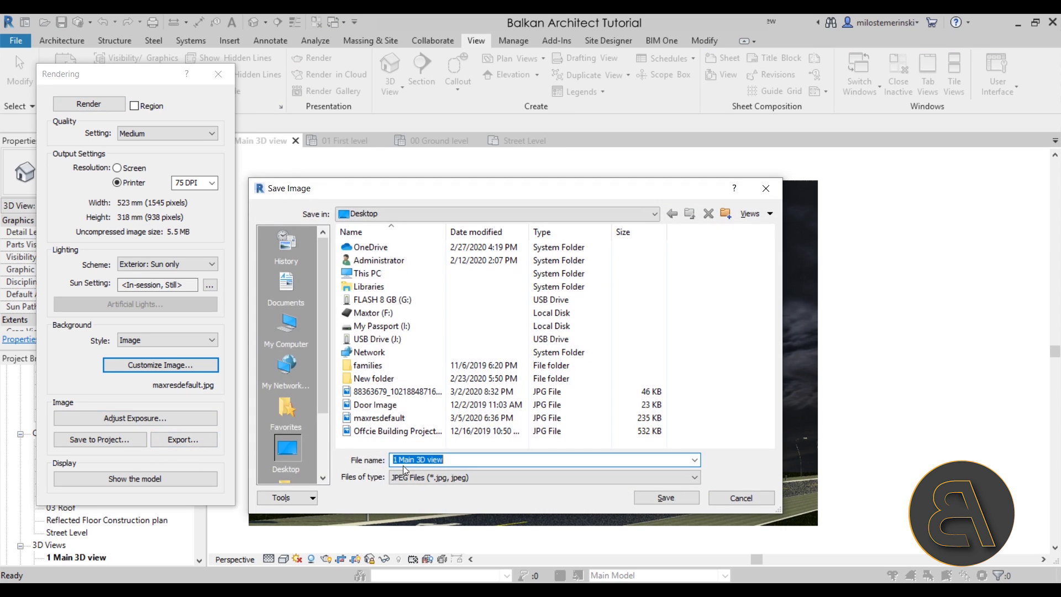
{"action": "key", "text": "End"}
{"action": "type", "text": "- Sun"}
{"action": "key", "text": "Return"}
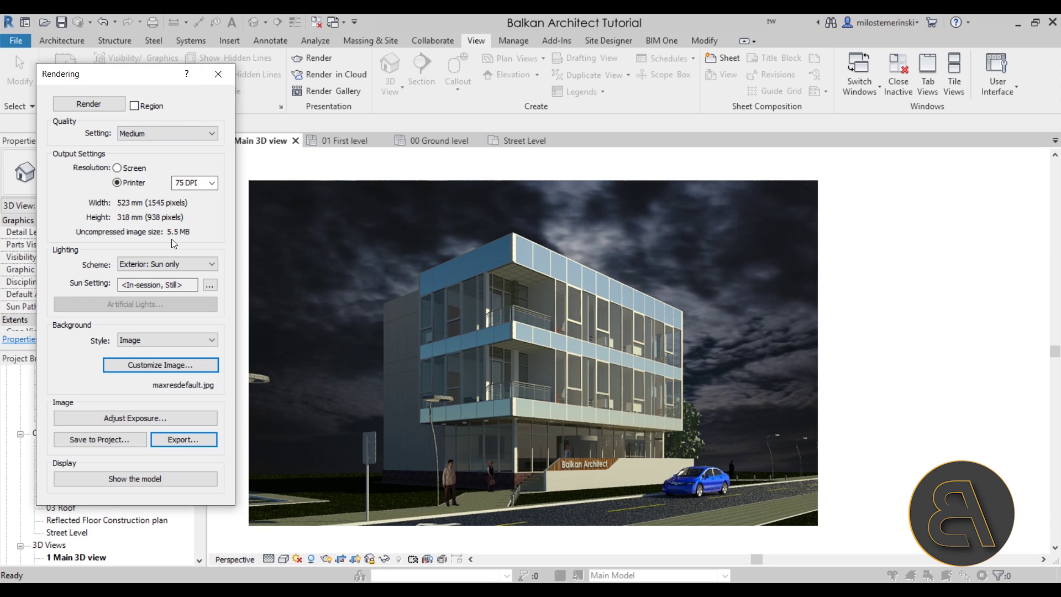
- Set the lighting scheme to Exterior: Artificial only and render the view again
{"action": "left_click", "coordinate": [129, 267]}
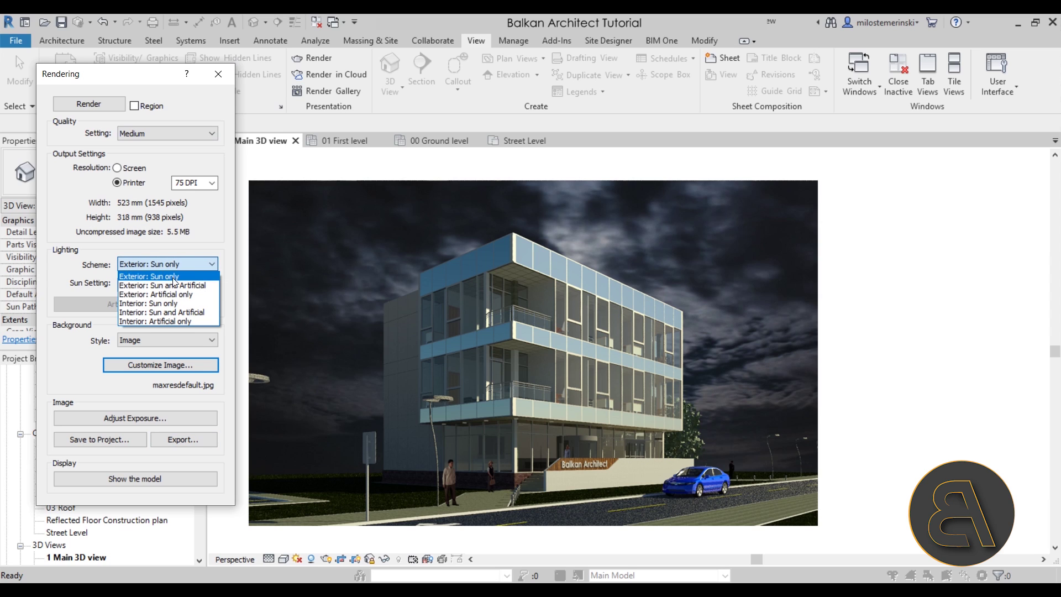
{"action": "left_click", "coordinate": [151, 294]}
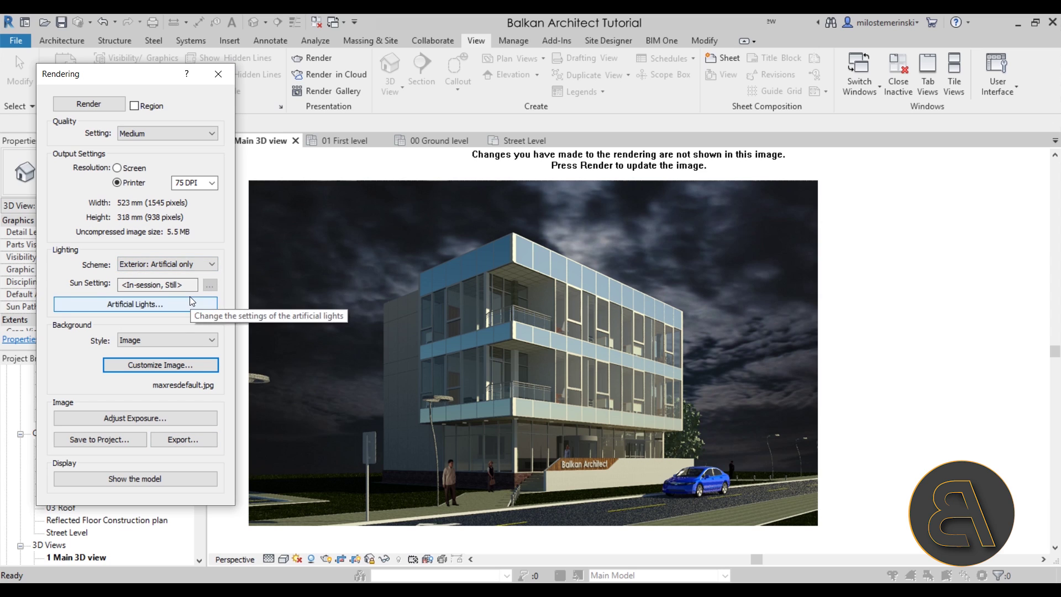
{"action": "left_click", "coordinate": [91, 108]}
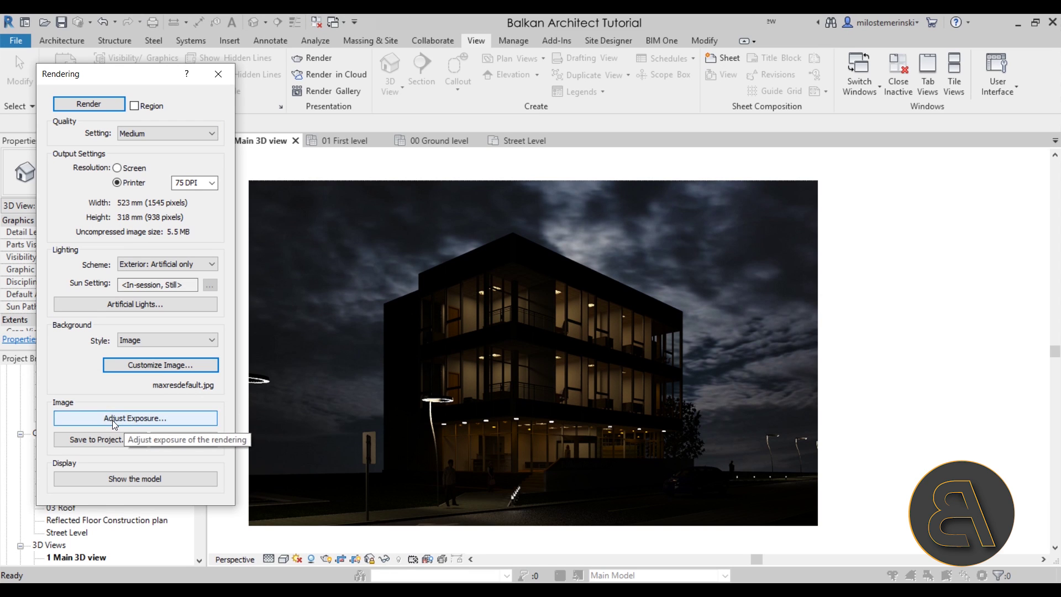
- Brighten the night rendering by lowering its exposure value to about 6.4, and accept the exposure settings
{"action": "left_click", "coordinate": [141, 416]}
{"action": "left_click_drag", "start_coordinate": [218, 127], "coordinate": [216, 207]}
{"action": "left_click", "coordinate": [281, 403]}
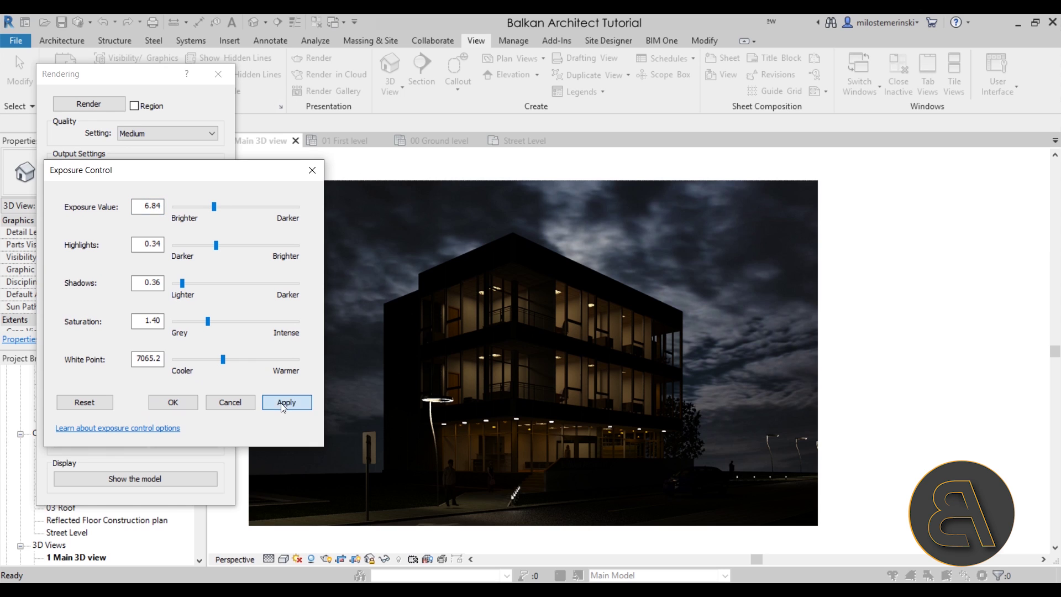
{"action": "left_click_drag", "start_coordinate": [214, 206], "coordinate": [211, 207]}
{"action": "left_click", "coordinate": [294, 402]}
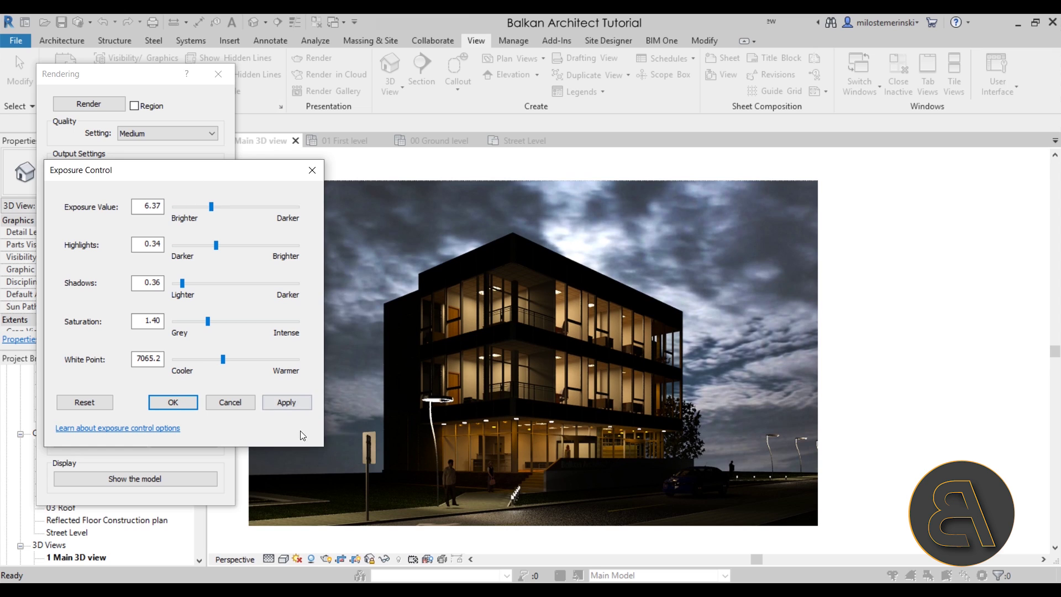
{"action": "left_click", "coordinate": [281, 403]}
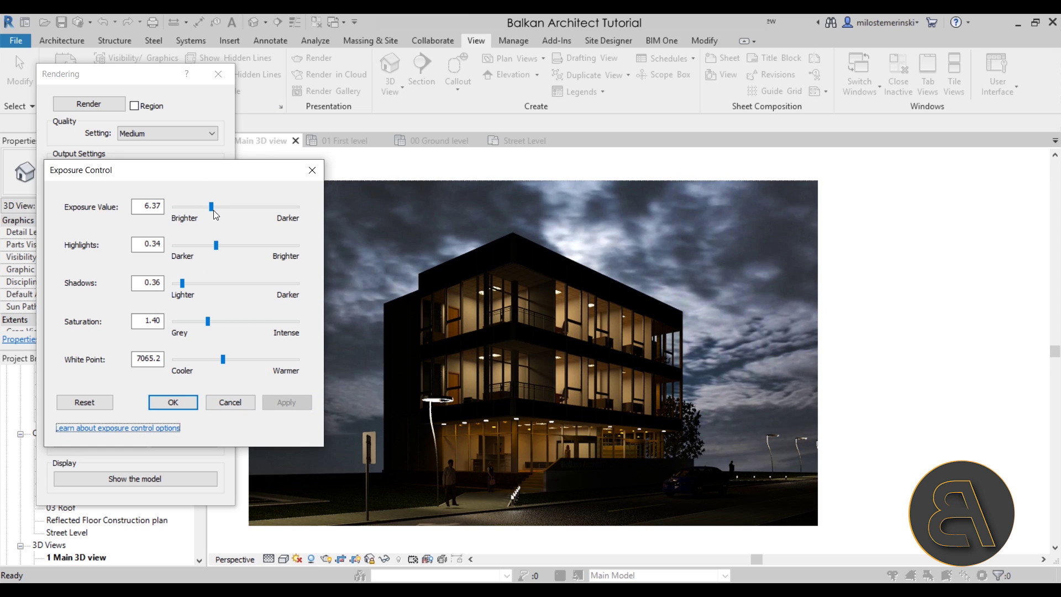
{"action": "left_click_drag", "start_coordinate": [214, 210], "coordinate": [211, 208]}
{"action": "left_click", "coordinate": [286, 403]}
{"action": "left_click", "coordinate": [173, 404]}
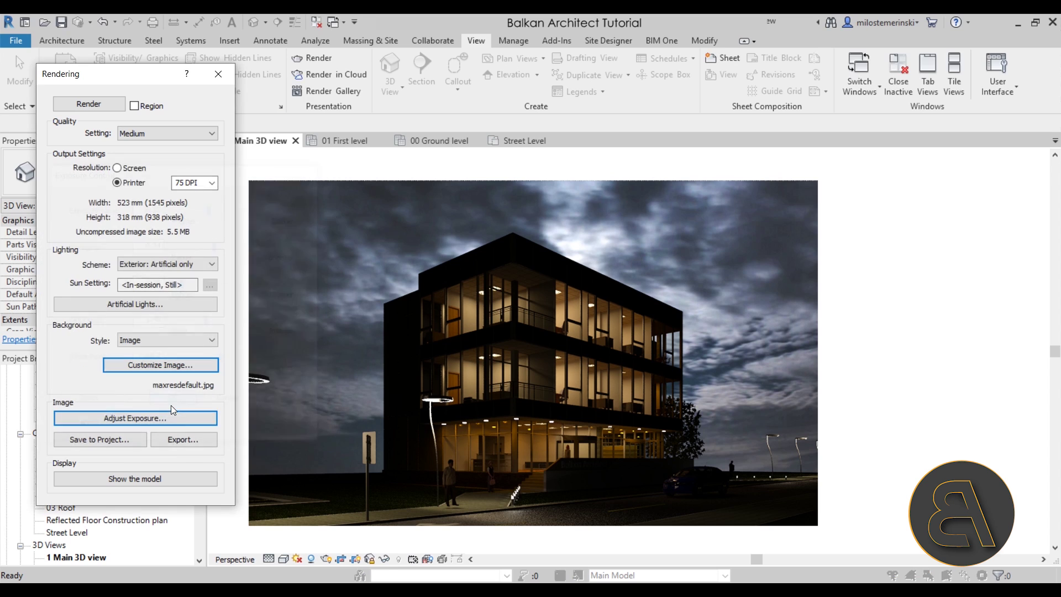
- Export the night rendering to the Desktop as a JPEG named "1 Main 3D view - night"
{"action": "left_click", "coordinate": [177, 440]}
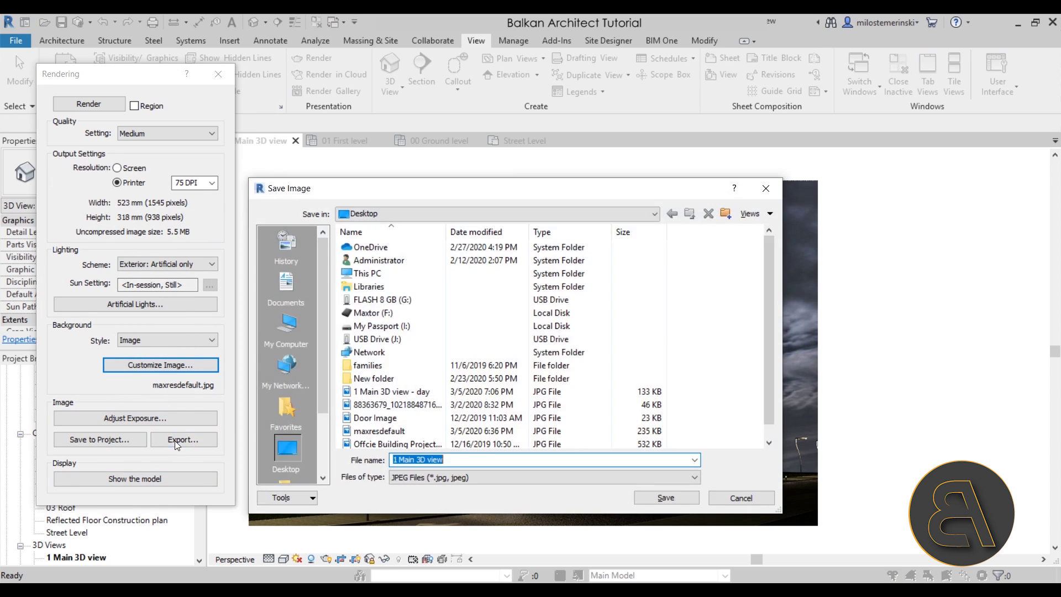
{"action": "left_click", "coordinate": [463, 460]}
{"action": "type", "text": "-"}
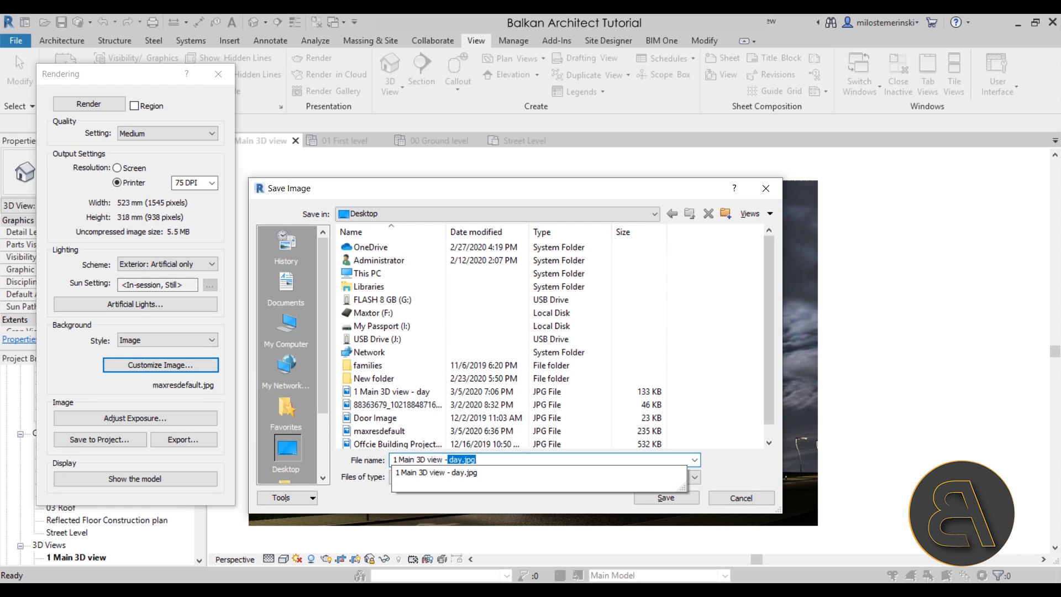
{"action": "type", "text": " night"}
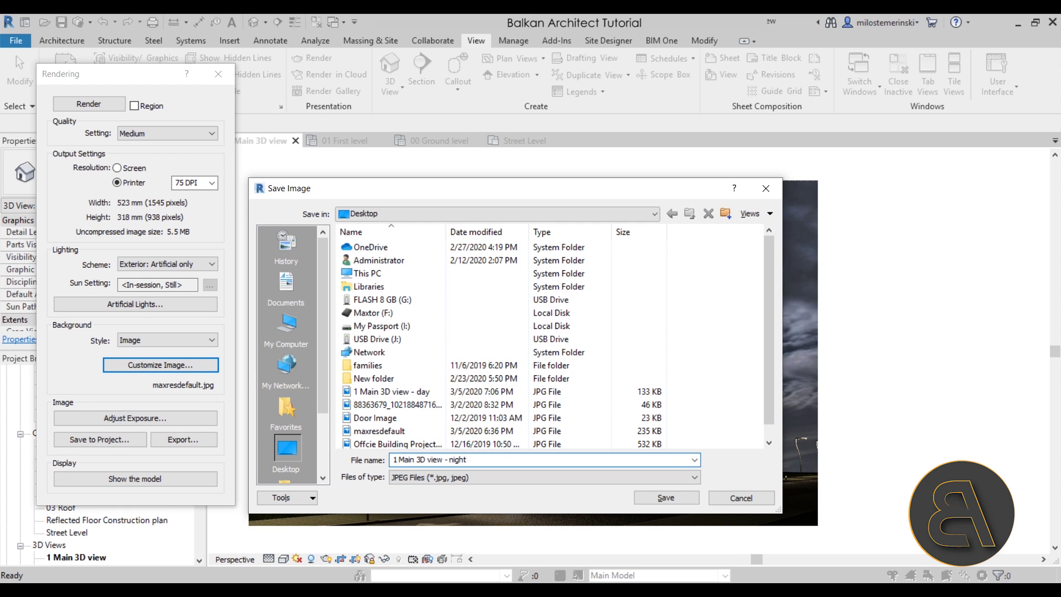
{"action": "key", "text": "Return"}
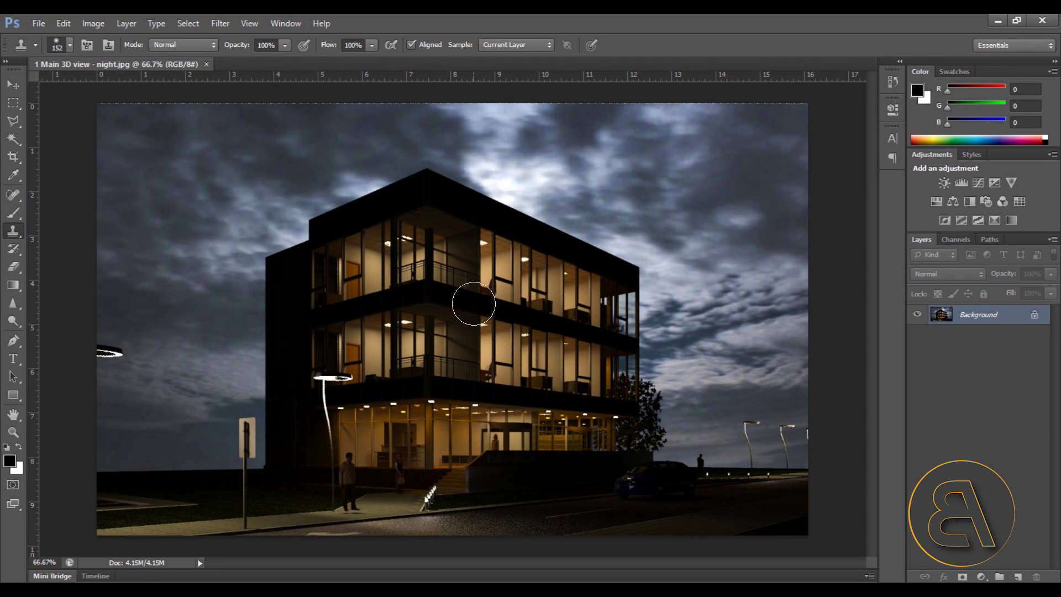
- In Photoshop, add an empty layer to the night image, convert the Background to a regular layer, and place the empty layer beneath it
{"action": "left_click", "coordinate": [1020, 577]}
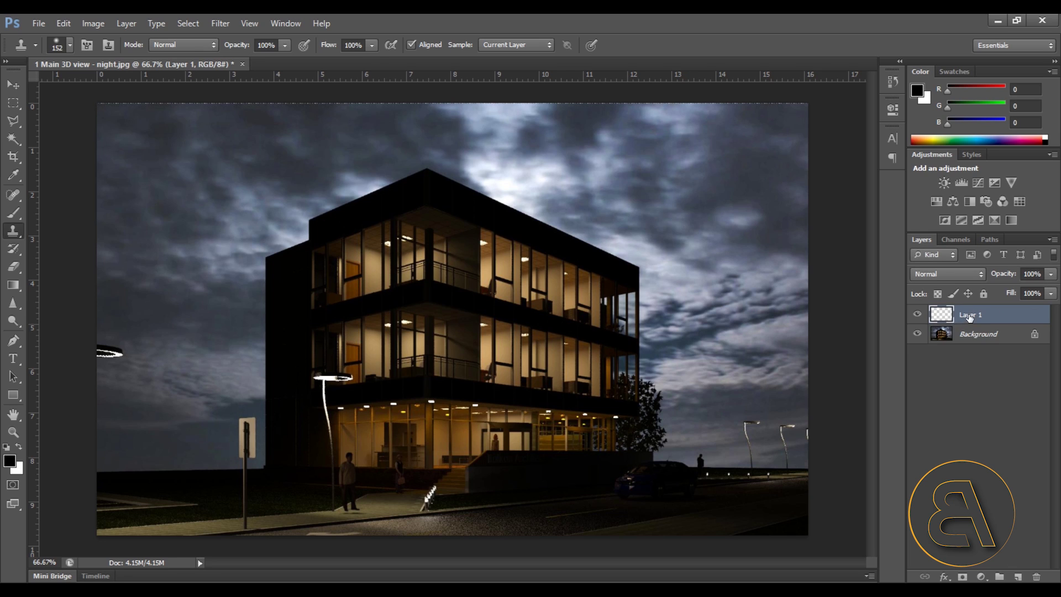
{"action": "left_click_drag", "start_coordinate": [972, 319], "coordinate": [973, 344]}
{"action": "right_click", "coordinate": [976, 340]}
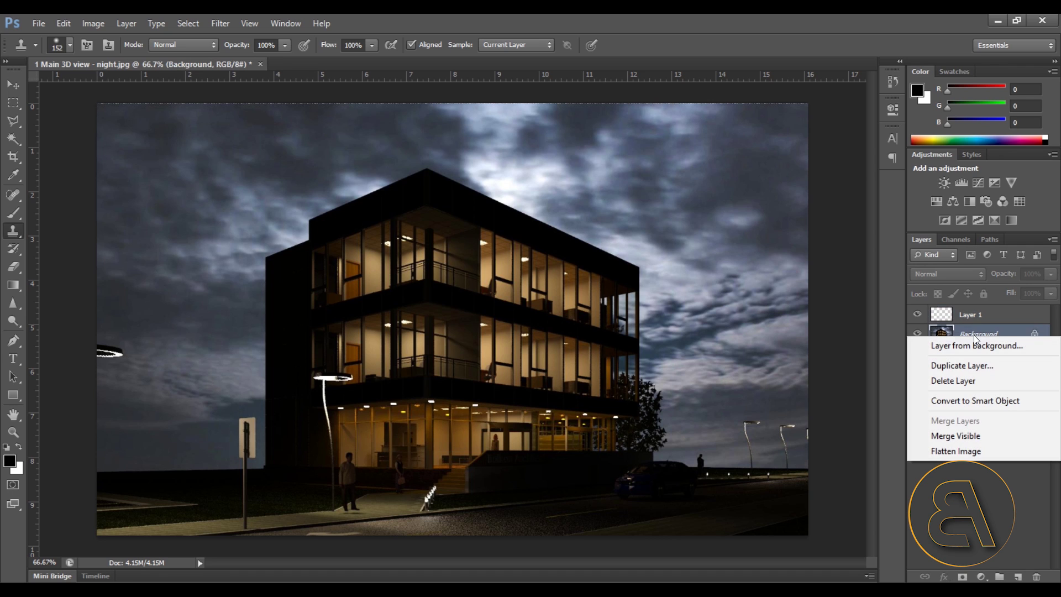
{"action": "left_click", "coordinate": [976, 346]}
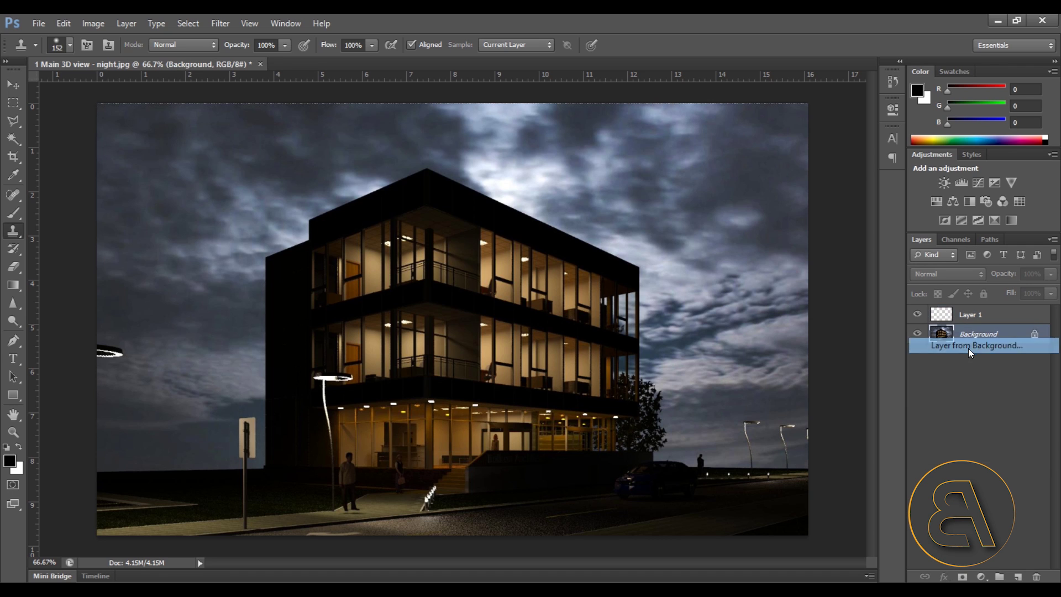
{"action": "left_click", "coordinate": [784, 244]}
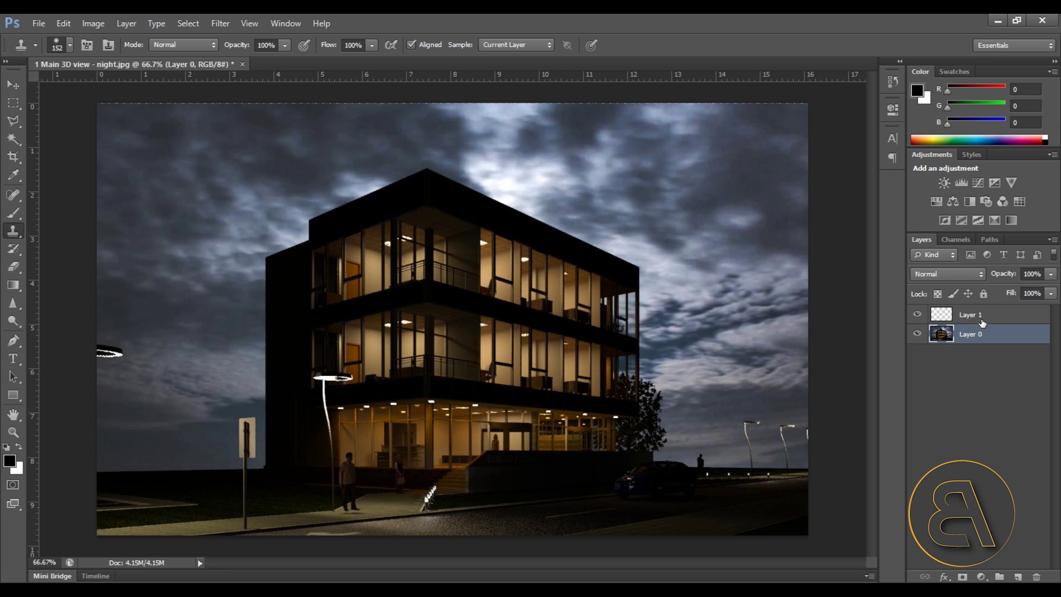
{"action": "left_click_drag", "start_coordinate": [977, 333], "coordinate": [975, 343]}
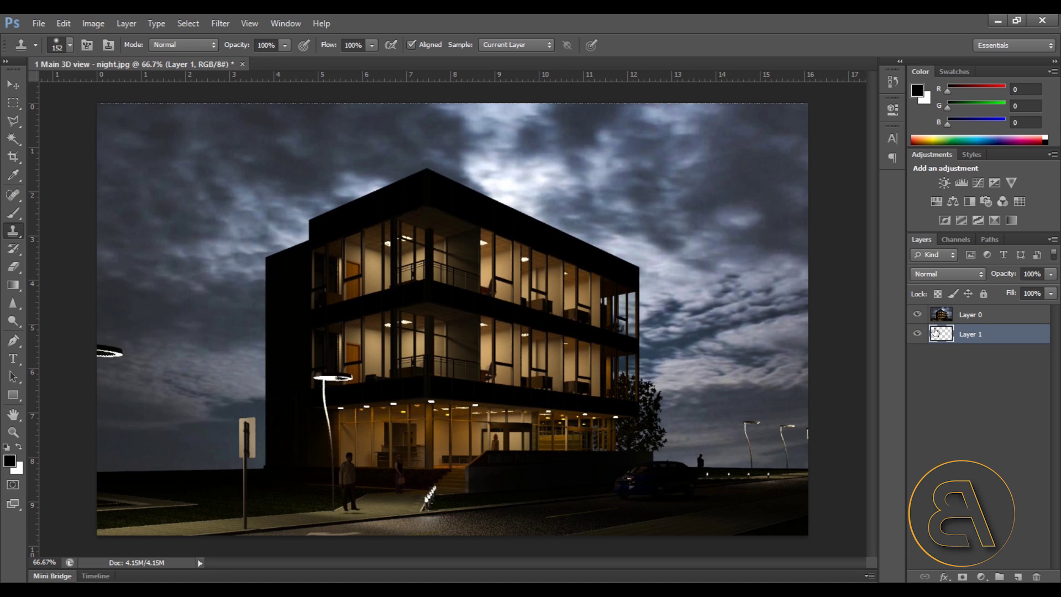
- Select the whole canvas, fill Layer 1 with black, and clear the selection
{"action": "left_click", "coordinate": [14, 103]}
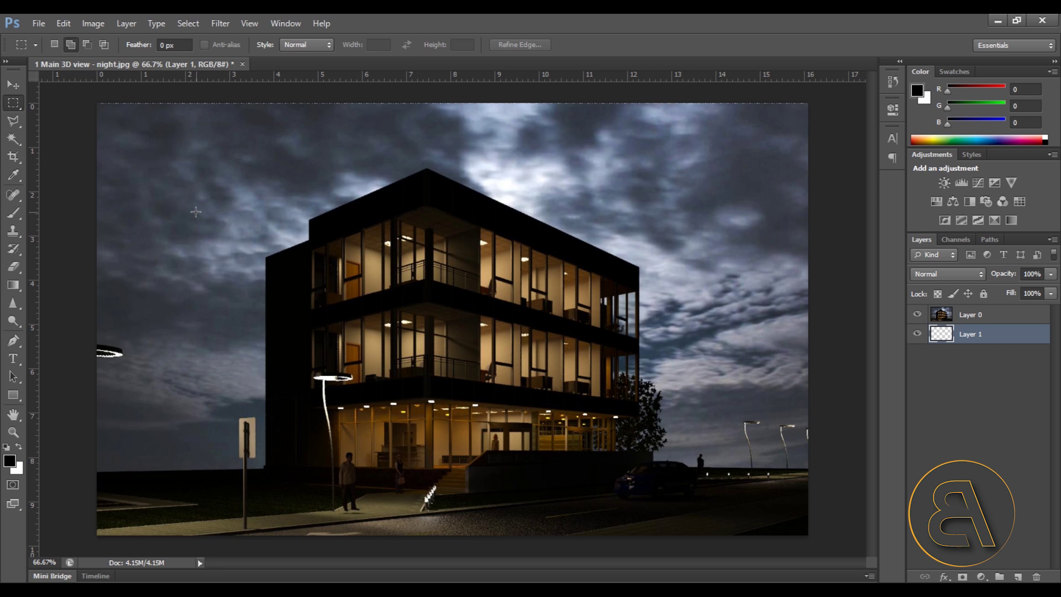
{"action": "left_click_drag", "start_coordinate": [79, 95], "coordinate": [834, 571]}
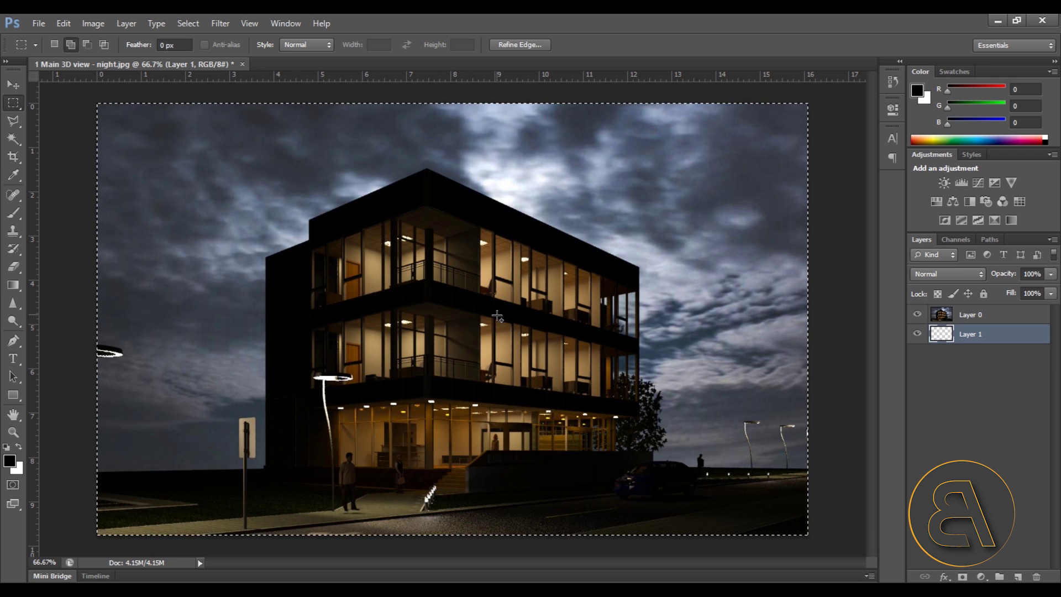
{"action": "right_click", "coordinate": [435, 278]}
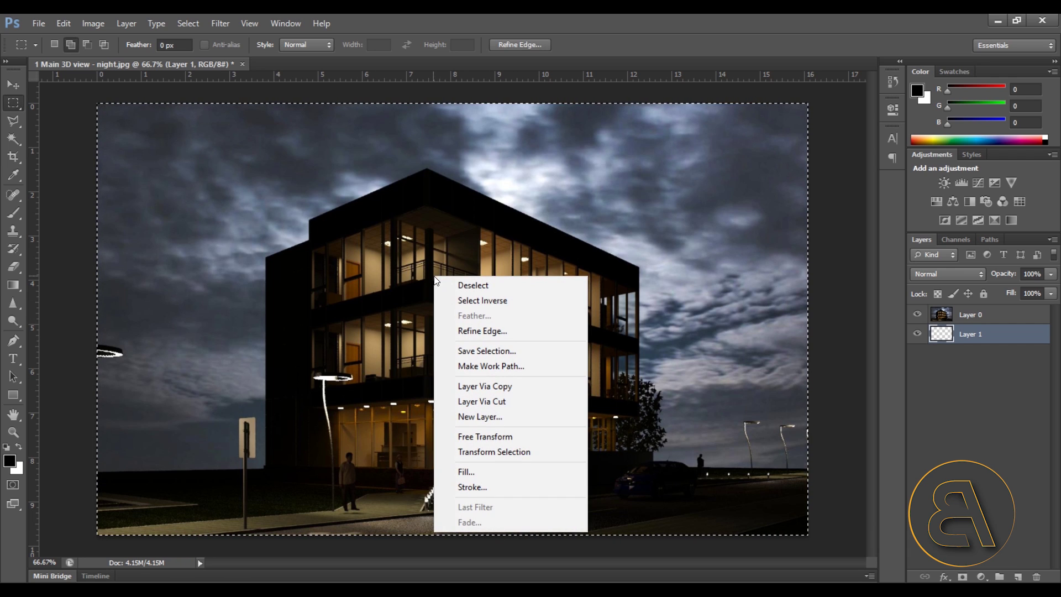
{"action": "left_click", "coordinate": [486, 471]}
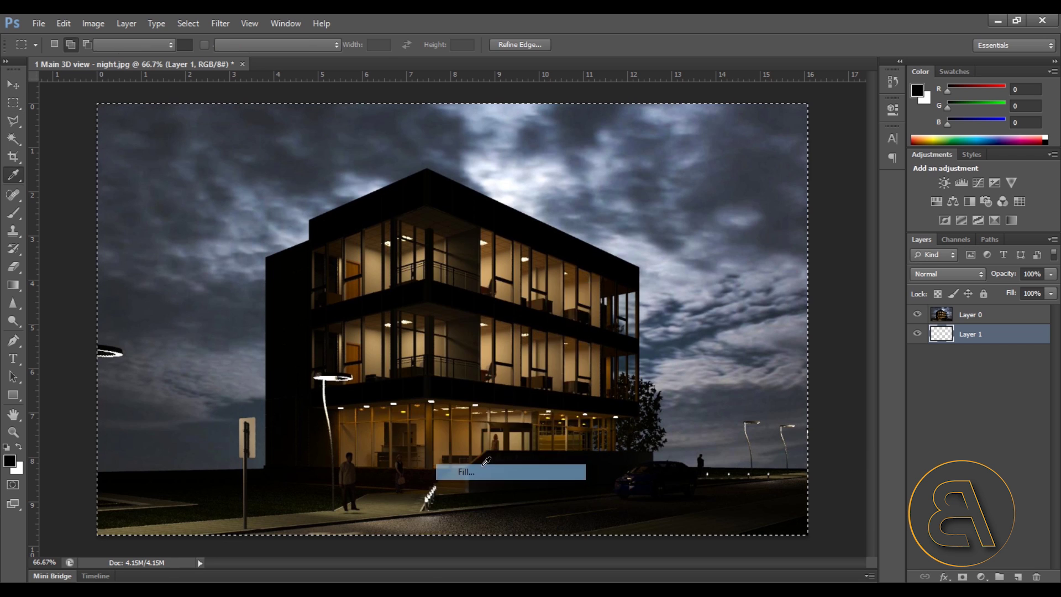
{"action": "left_click", "coordinate": [648, 239]}
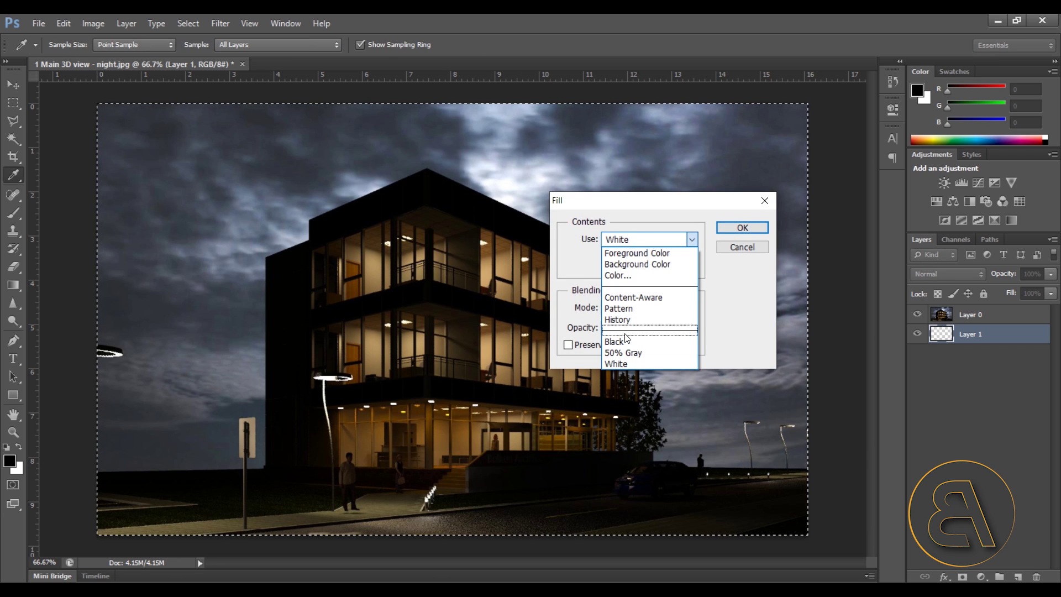
{"action": "left_click", "coordinate": [615, 342]}
{"action": "left_click", "coordinate": [743, 228]}
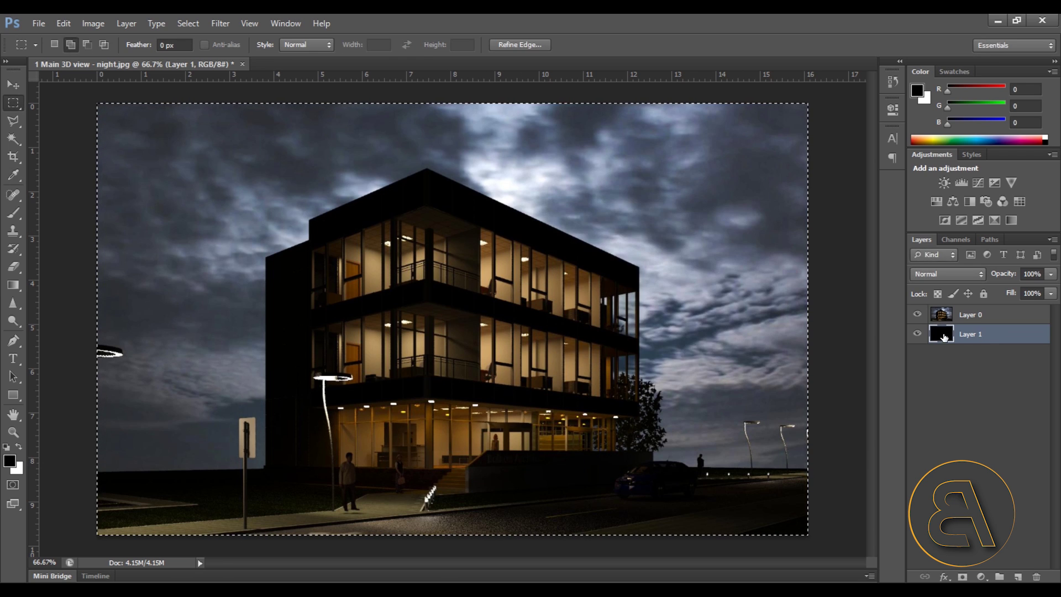
{"action": "right_click", "coordinate": [213, 203]}
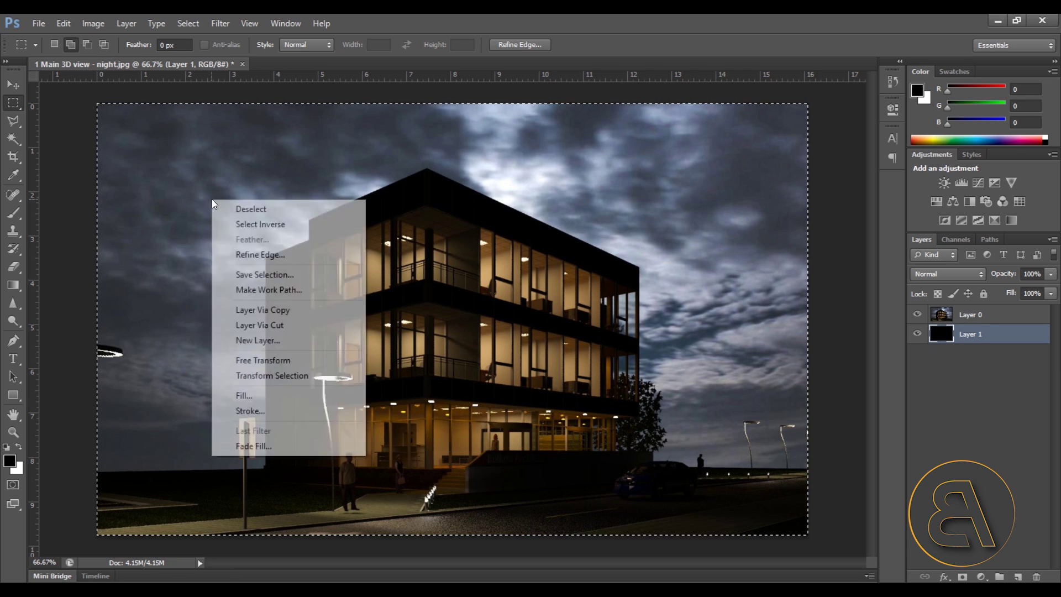
{"action": "left_click", "coordinate": [252, 212]}
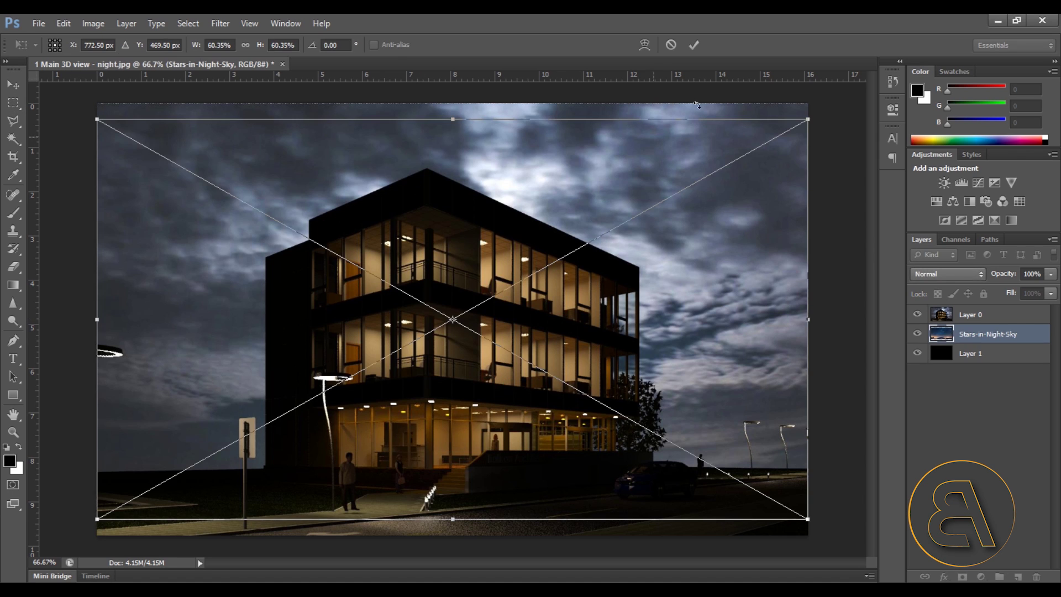
- Place the Stars-in-Night-Sky image and bring its layer above Layer 0
{"action": "left_click", "coordinate": [692, 44]}
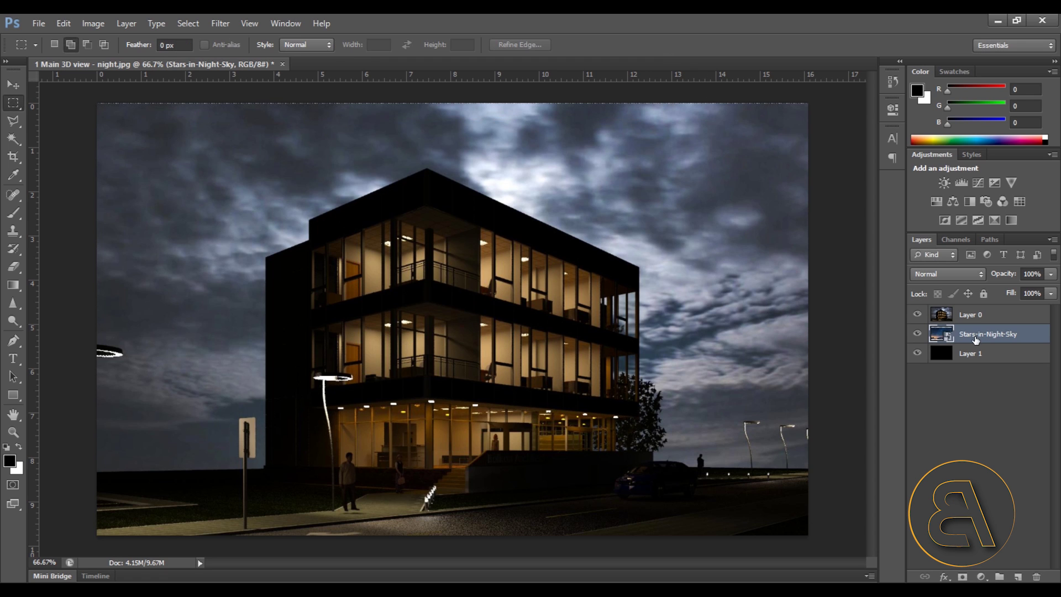
{"action": "key", "text": "ctrl+bracketright"}
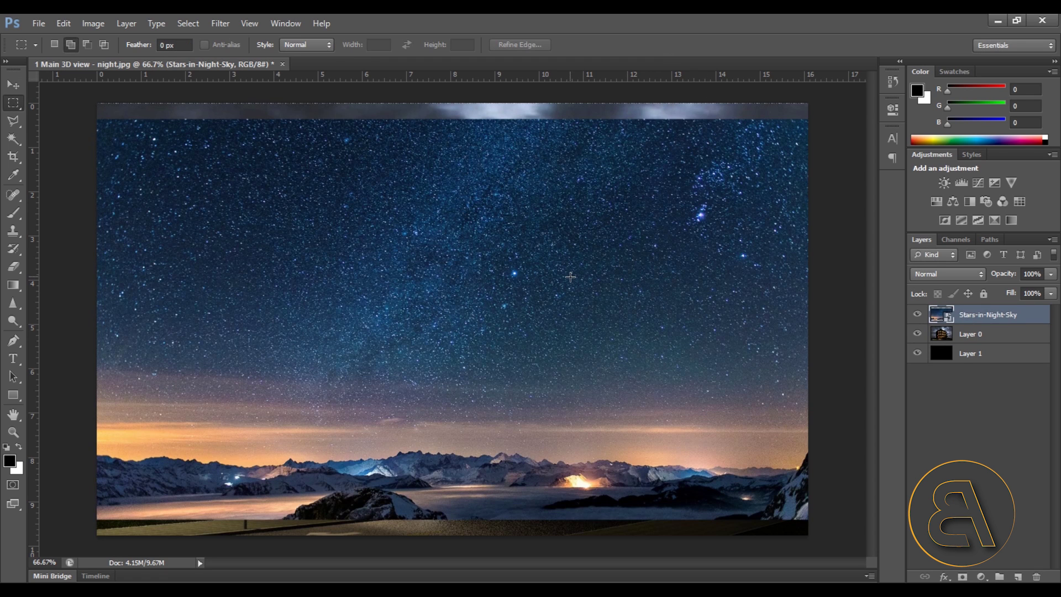
- Scale the Stars-in-Night-Sky layer proportionally to 65.90% so it covers the canvas, and hide the layer
{"action": "left_click", "coordinate": [63, 24]}
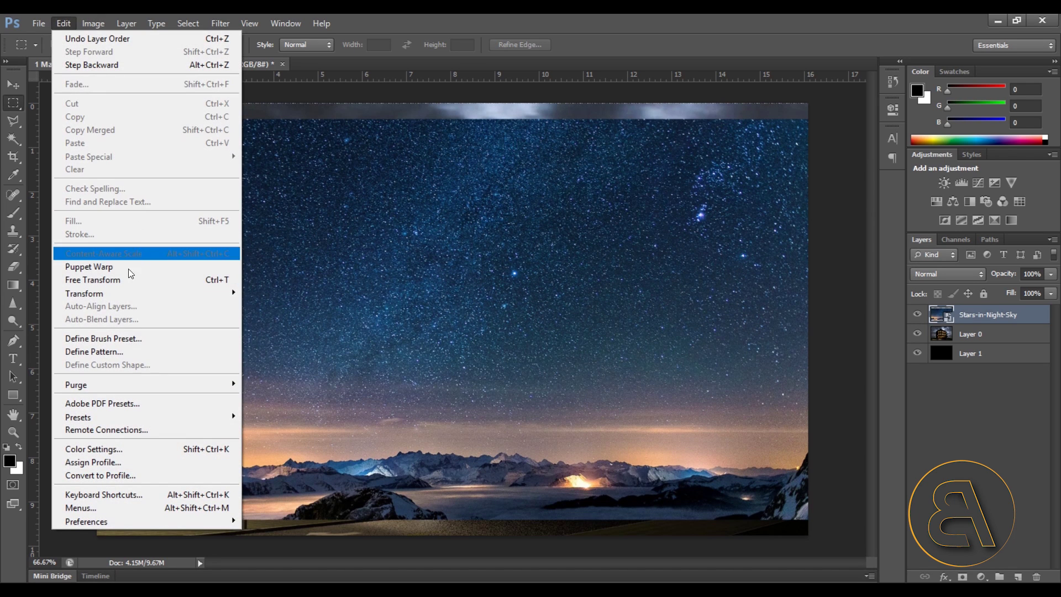
{"action": "mouse_move", "coordinate": [119, 288]}
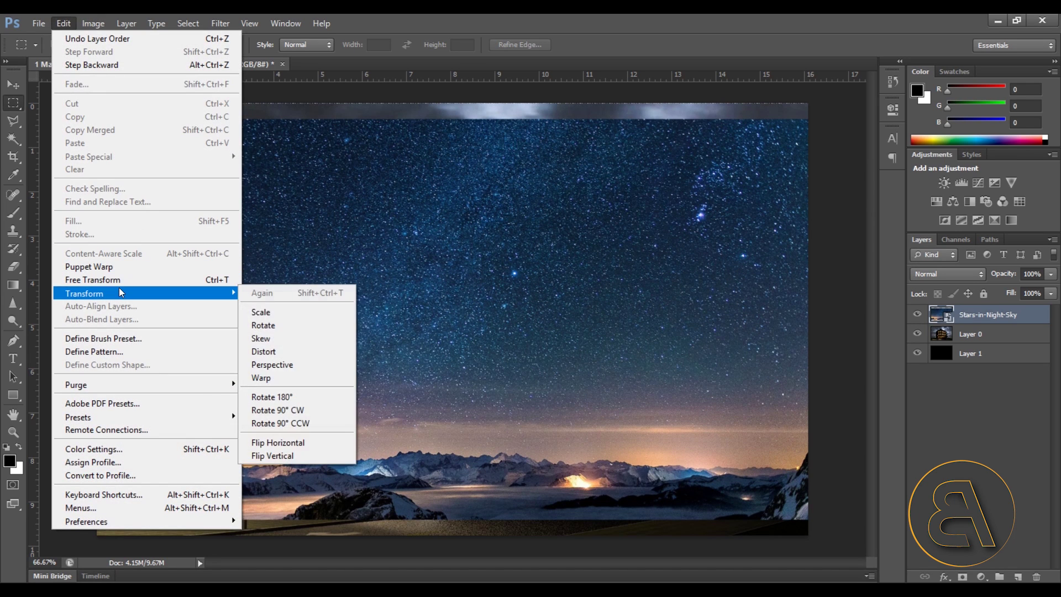
{"action": "left_click", "coordinate": [271, 311]}
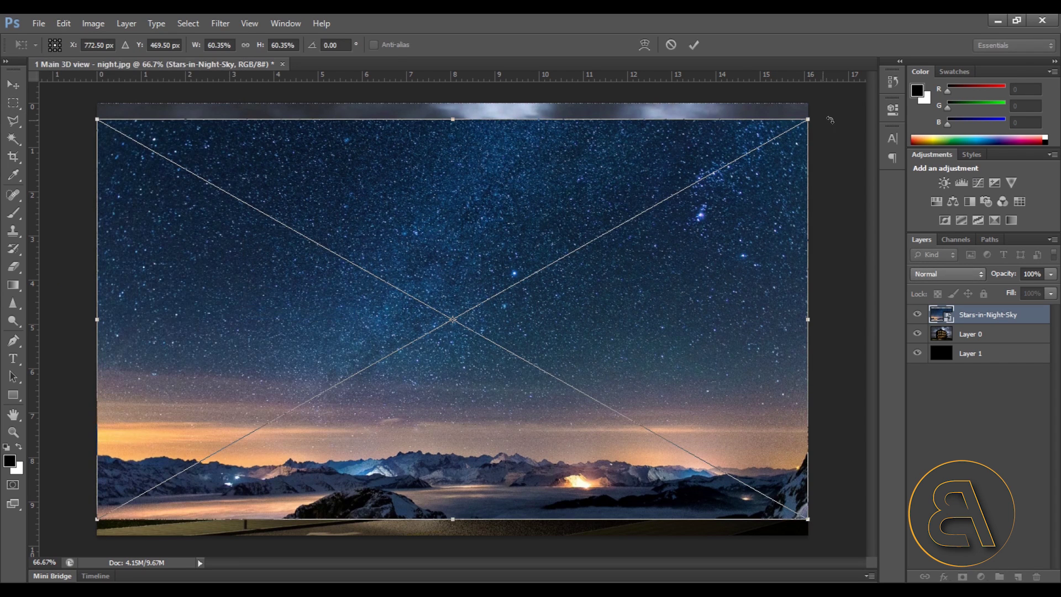
{"action": "left_click_drag", "start_coordinate": [809, 119], "coordinate": [841, 102]}
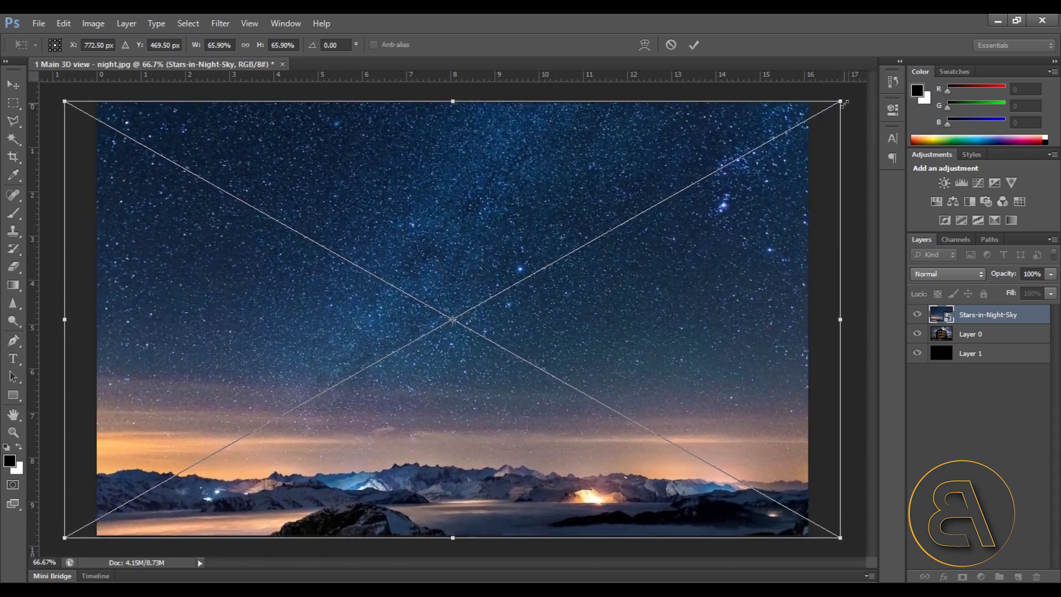
{"action": "left_click", "coordinate": [694, 44]}
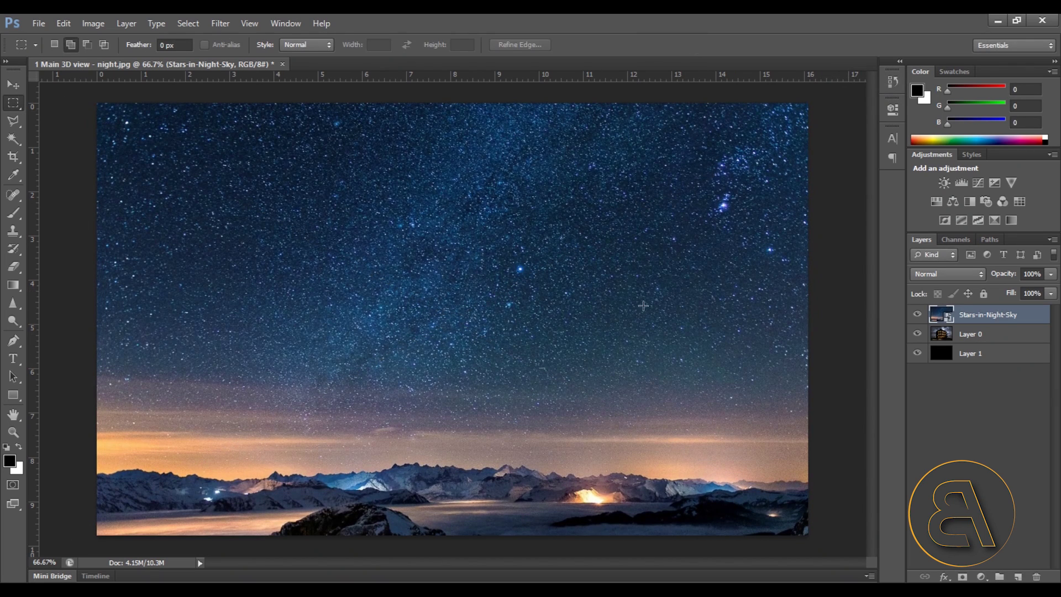
{"action": "left_click", "coordinate": [919, 316]}
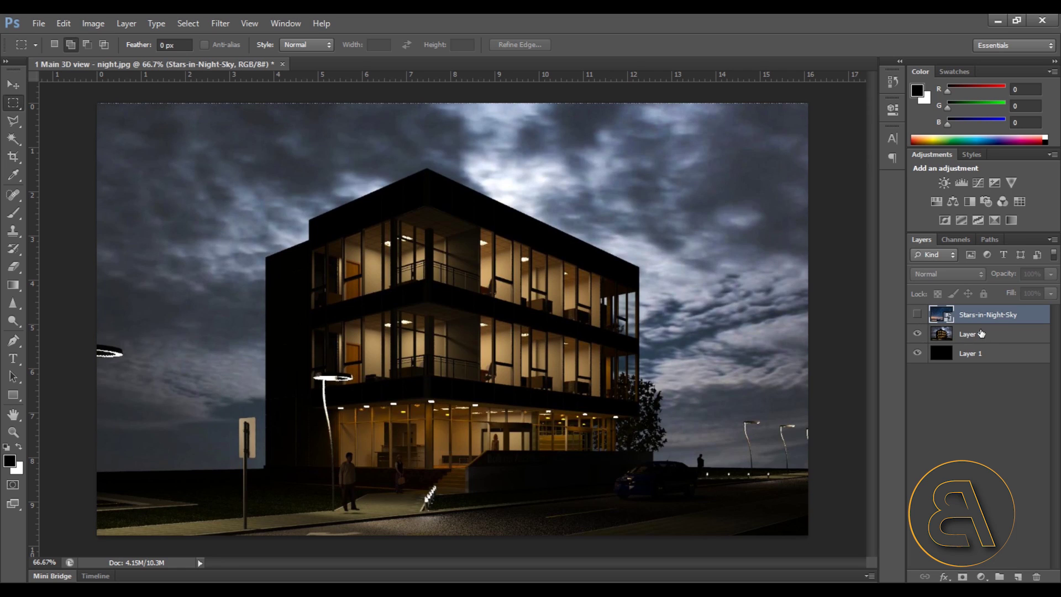
- Add a Brightness/Contrast adjustment above Layer 0 with brightness at -126, and mask its effect off the building
{"action": "left_click", "coordinate": [973, 336]}
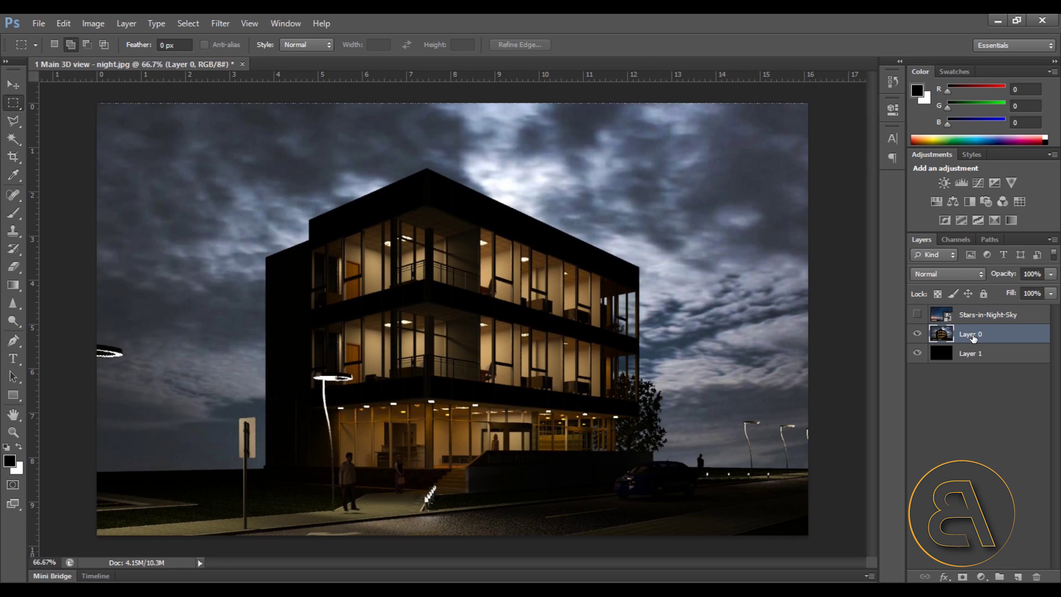
{"action": "left_click", "coordinate": [945, 183]}
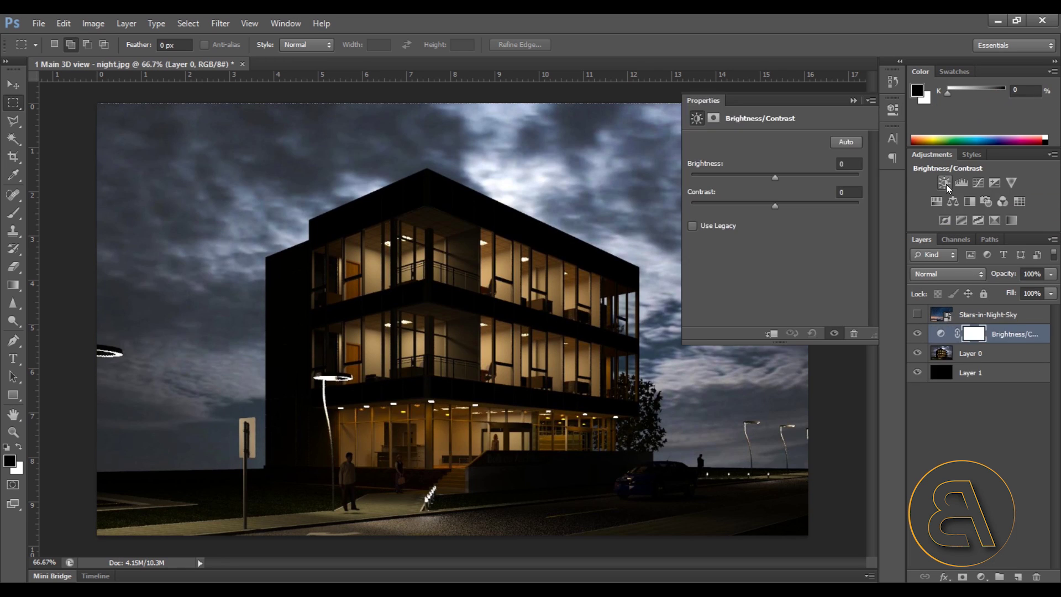
{"action": "left_click_drag", "start_coordinate": [772, 176], "coordinate": [705, 176]}
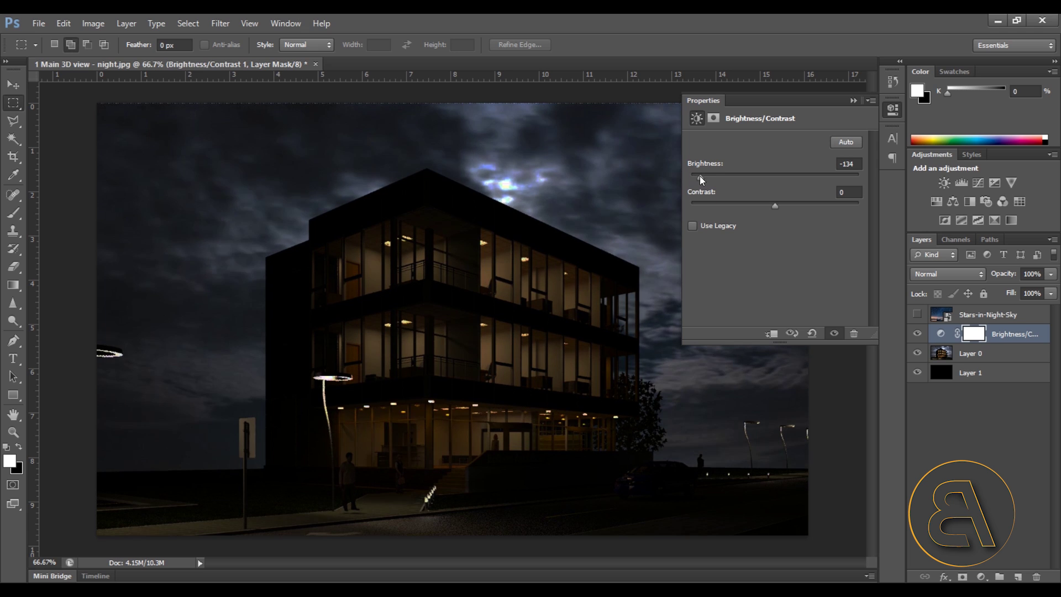
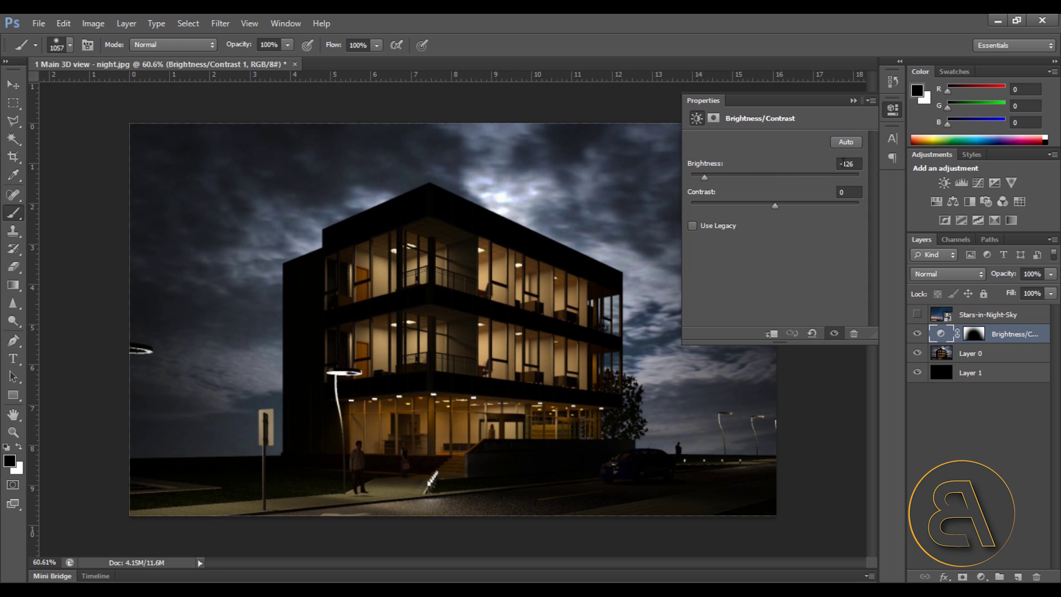
{"action": "left_click", "coordinate": [852, 101]}
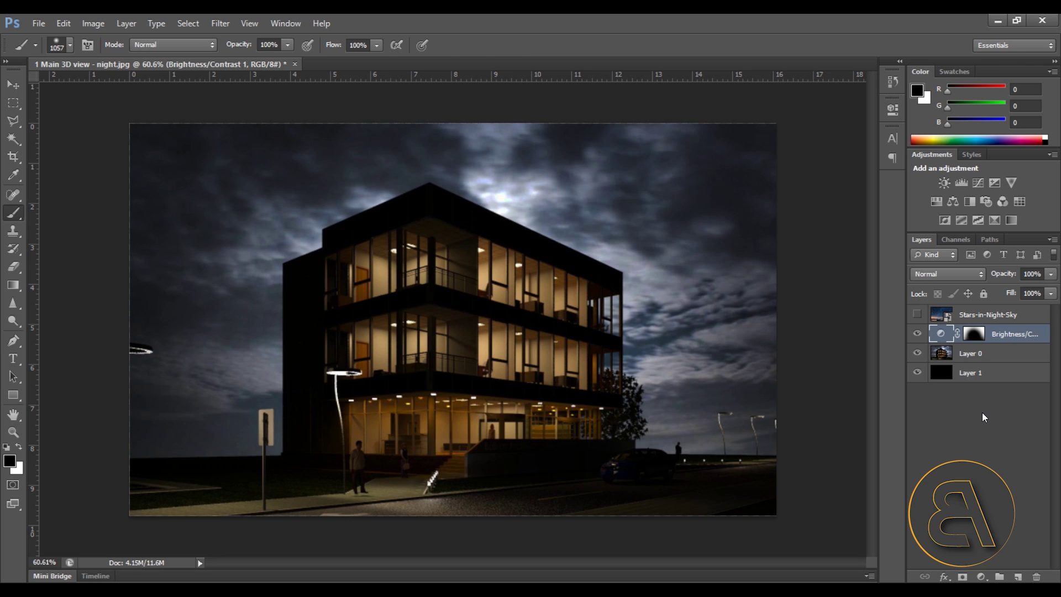
- Show the Stars-in-Night-Sky layer and blend it in Lighter Color mode at 39% fill
{"action": "left_click", "coordinate": [970, 314]}
{"action": "left_click", "coordinate": [917, 314]}
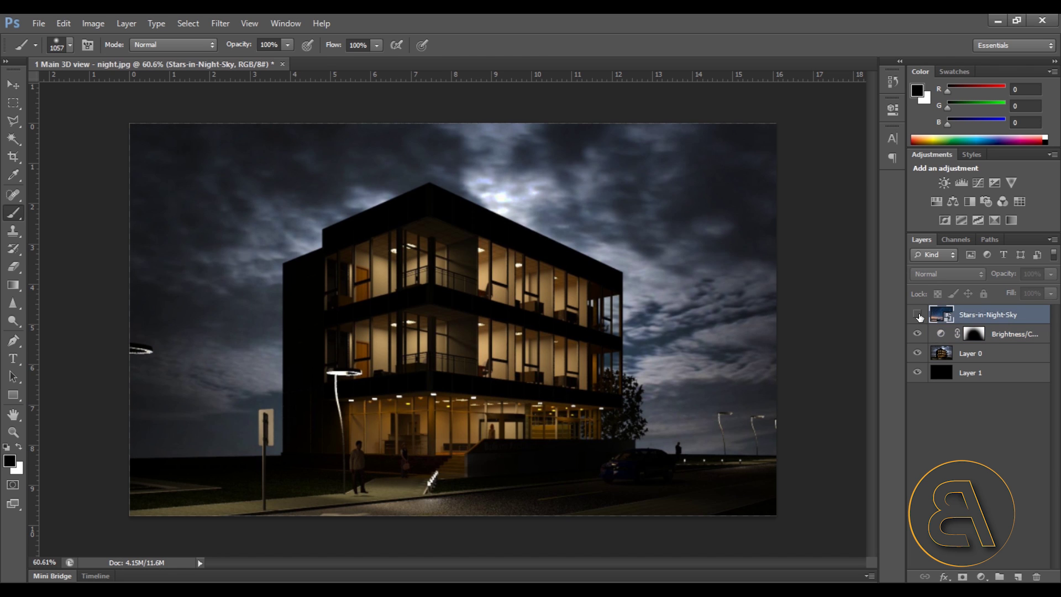
{"action": "left_click", "coordinate": [940, 278]}
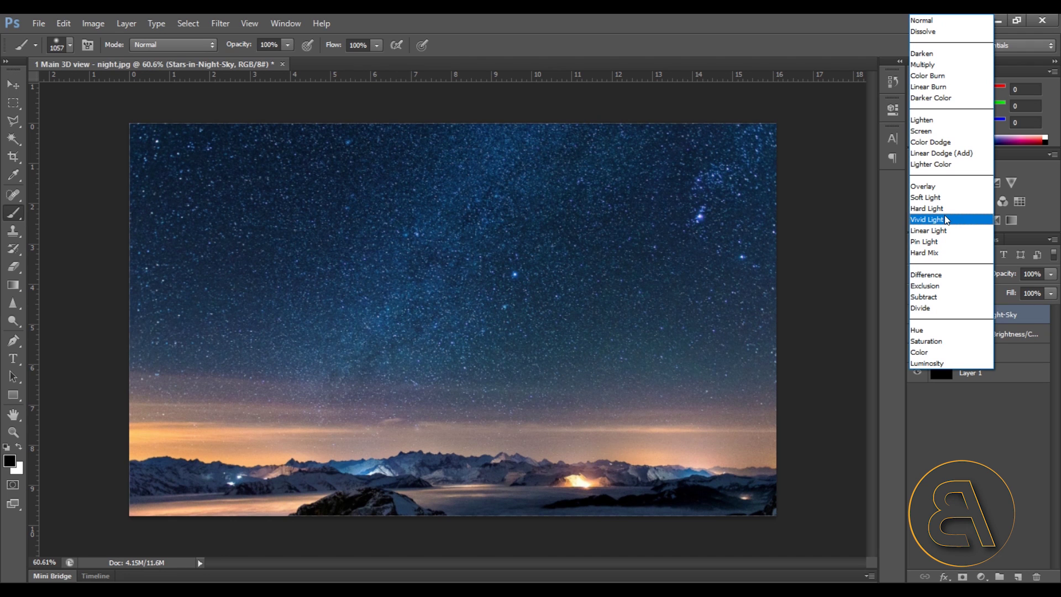
{"action": "left_click", "coordinate": [937, 242]}
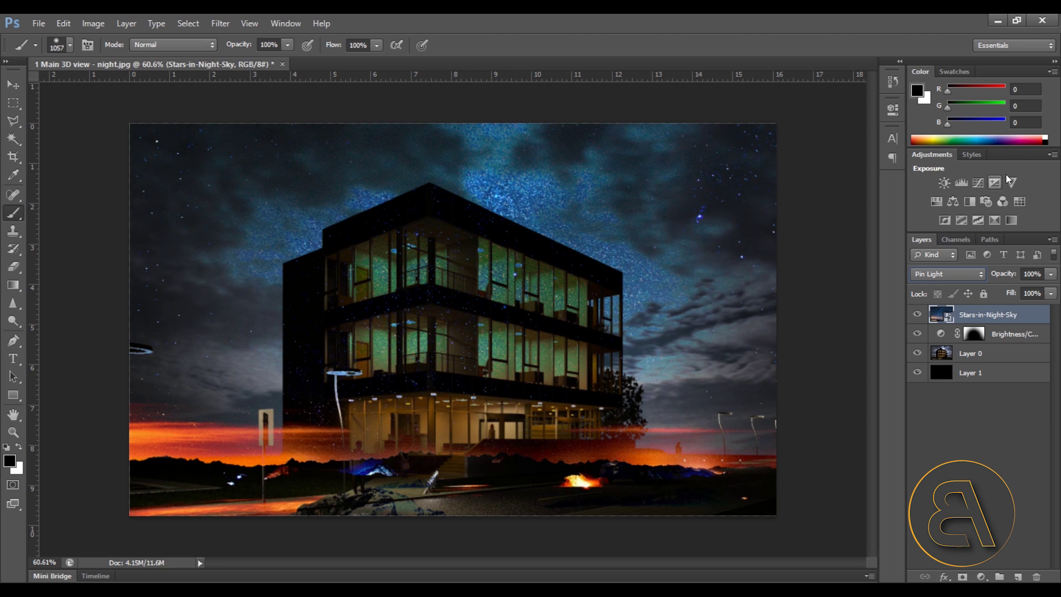
{"action": "left_click", "coordinate": [946, 275]}
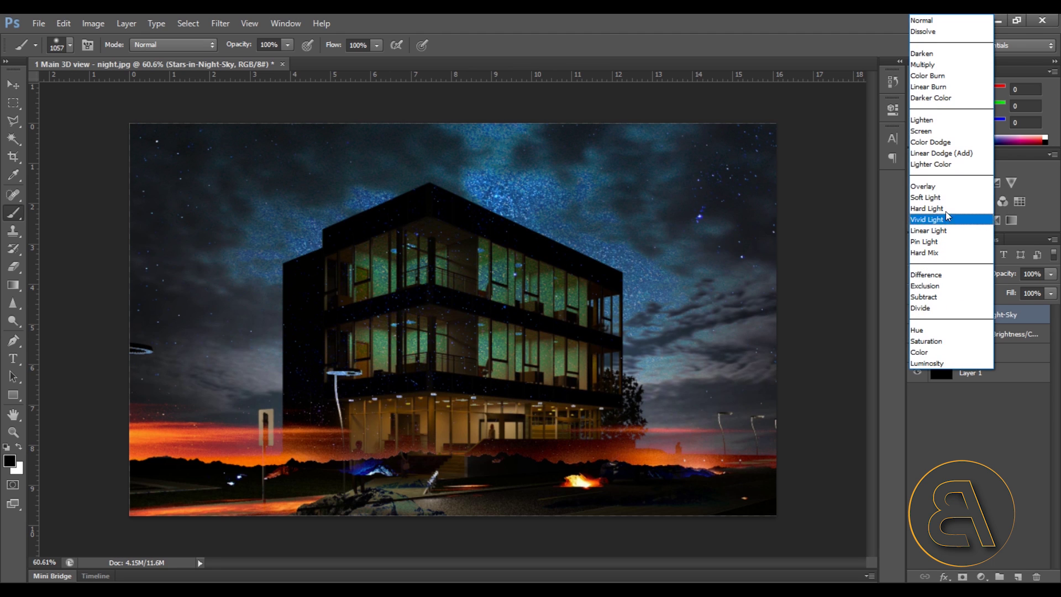
{"action": "left_click", "coordinate": [936, 164]}
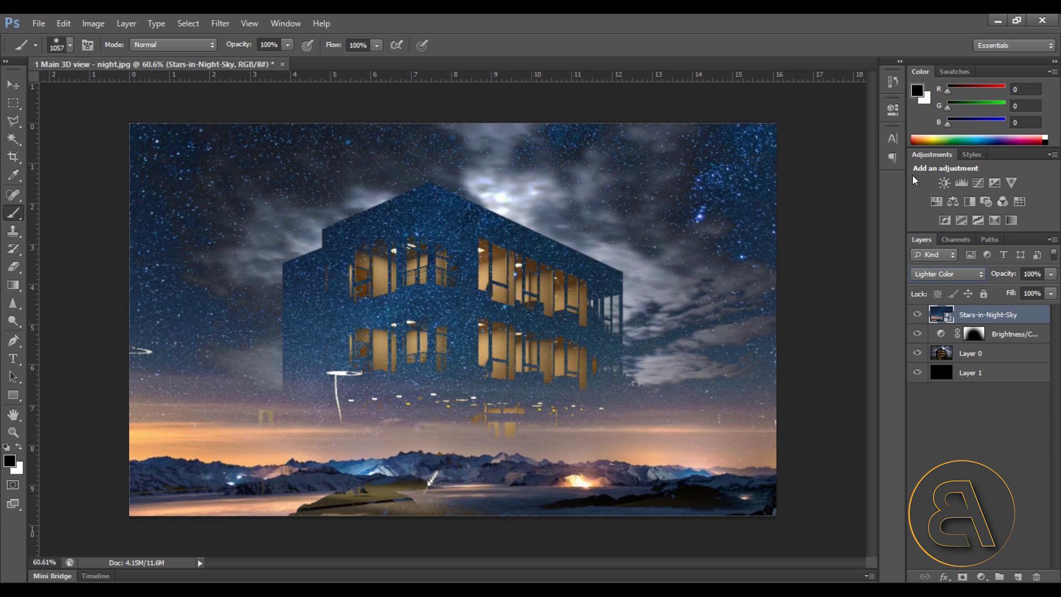
{"action": "left_click", "coordinate": [1051, 293]}
{"action": "left_click_drag", "start_coordinate": [1048, 308], "coordinate": [1008, 308]}
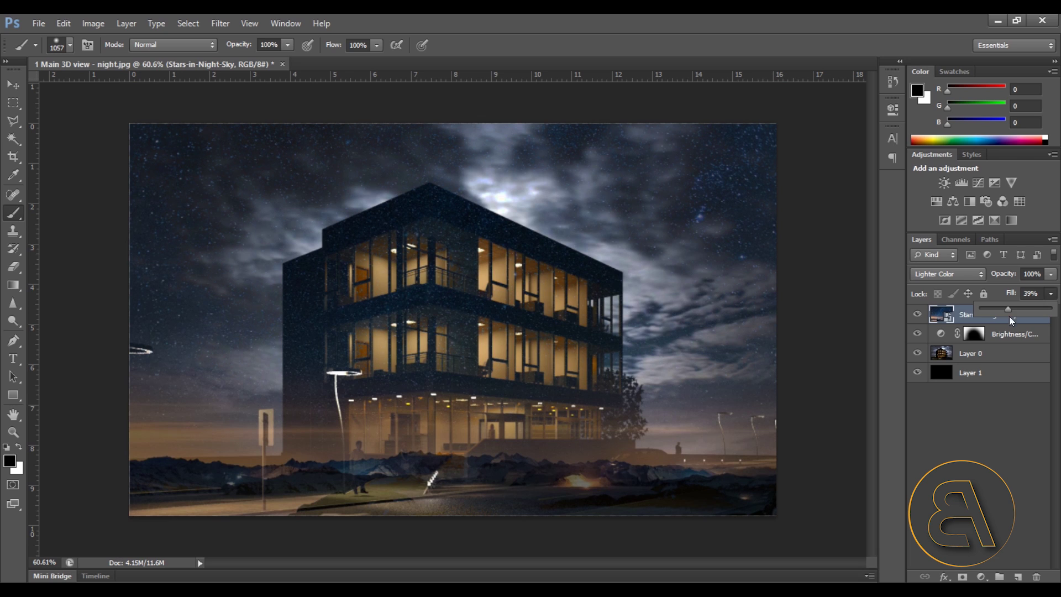
{"action": "left_click", "coordinate": [1002, 410]}
- Add a layer mask to the Stars-in-Night-Sky layer and paint out the building and foreground in black
{"action": "left_click", "coordinate": [969, 317]}
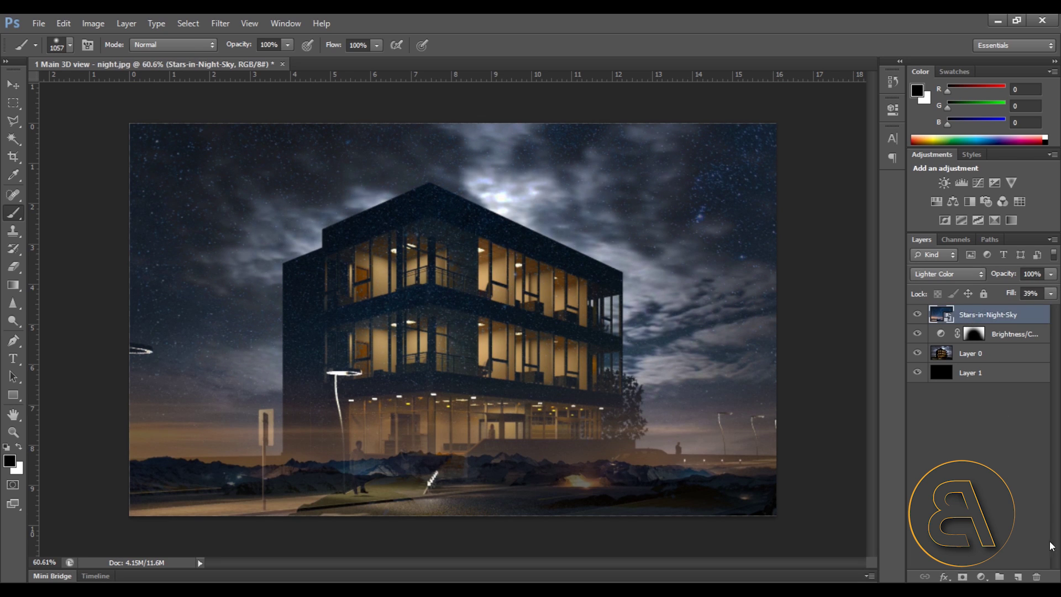
{"action": "left_click", "coordinate": [963, 576]}
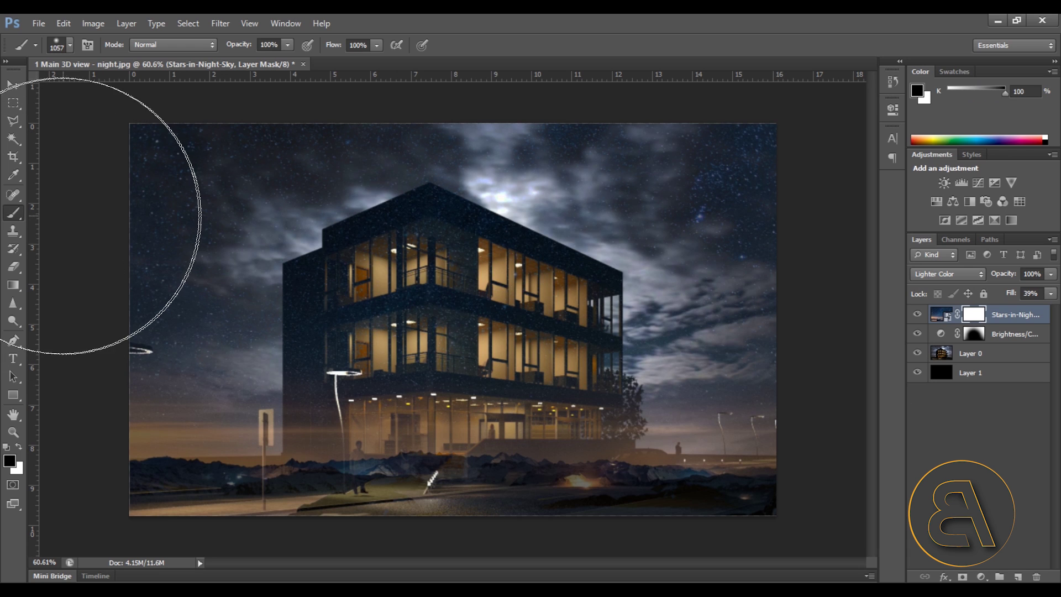
{"action": "mouse_move", "coordinate": [396, 450]}
{"action": "left_mouse_down"}
{"action": "mouse_move", "coordinate": [379, 474]}
{"action": "mouse_move", "coordinate": [213, 544]}
{"action": "mouse_move", "coordinate": [473, 528]}
{"action": "mouse_move", "coordinate": [715, 559]}
{"action": "mouse_move", "coordinate": [419, 458]}
{"action": "mouse_move", "coordinate": [415, 320]}
{"action": "mouse_move", "coordinate": [391, 355]}
{"action": "mouse_move", "coordinate": [441, 323]}
{"action": "mouse_move", "coordinate": [497, 350]}
{"action": "mouse_move", "coordinate": [445, 417]}
{"action": "mouse_move", "coordinate": [525, 474]}
{"action": "mouse_move", "coordinate": [535, 282]}
{"action": "left_mouse_up"}
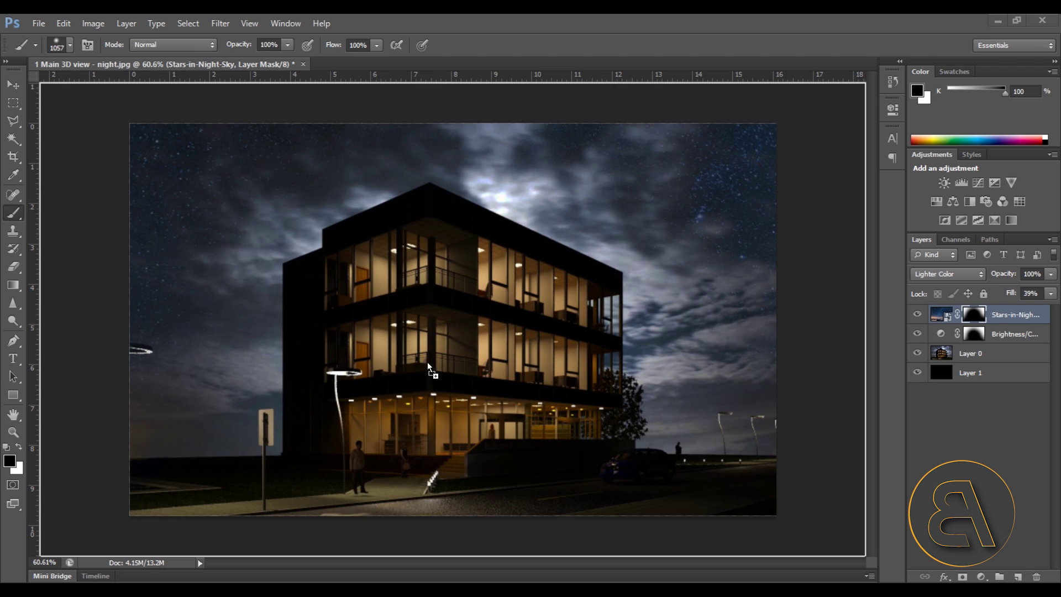
- Place the 1 Main 3D view - day image as the uppermost layer and blend it in Pin Light mode at 18% fill
{"action": "left_click_drag", "start_coordinate": [427, 363], "coordinate": [429, 362]}
{"action": "left_click", "coordinate": [694, 44]}
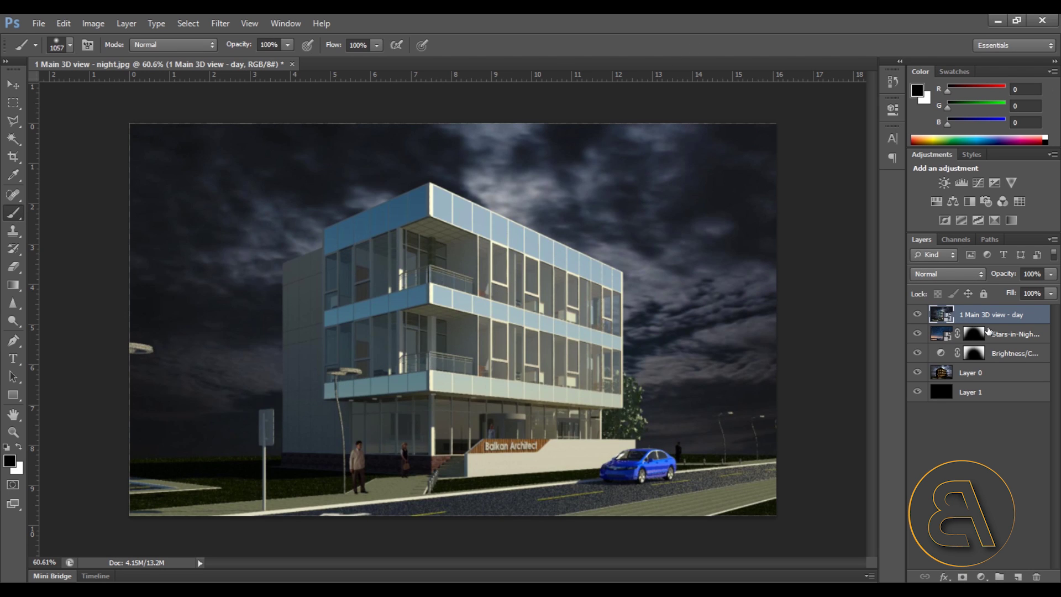
{"action": "left_click", "coordinate": [943, 279]}
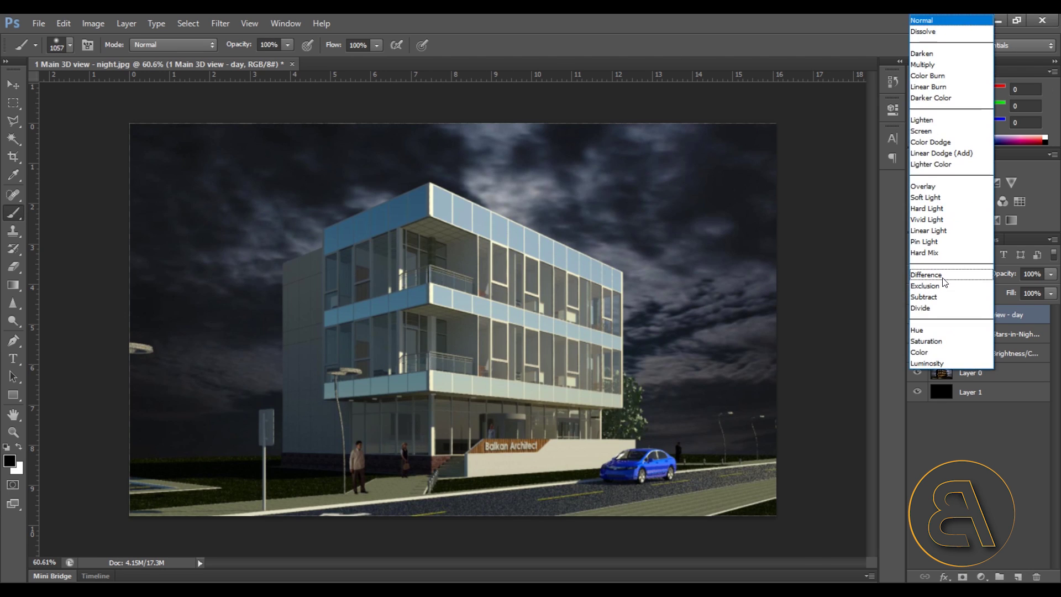
{"action": "left_click", "coordinate": [940, 241]}
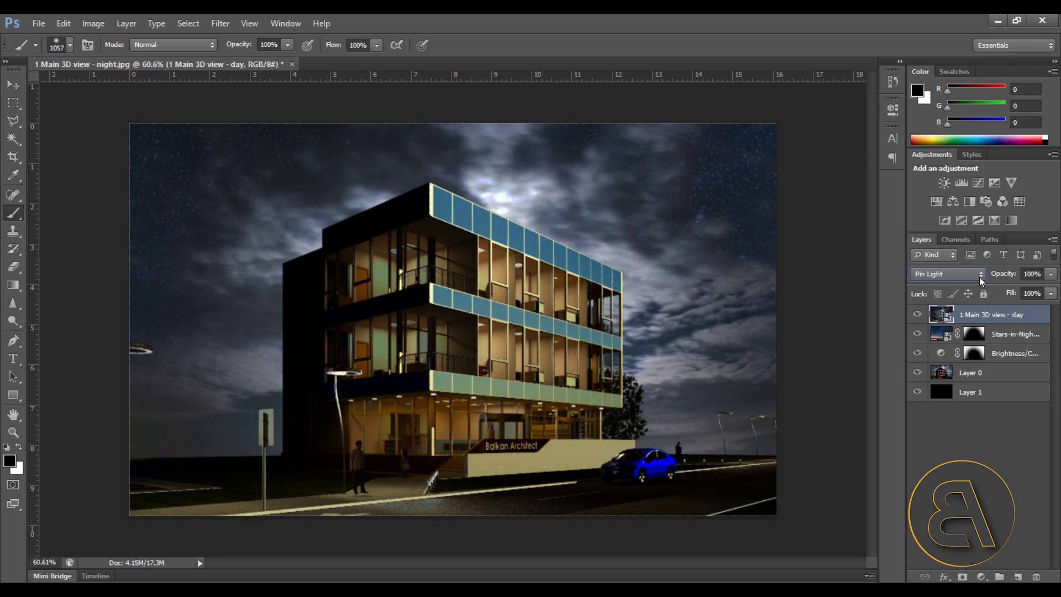
{"action": "left_click", "coordinate": [1052, 293]}
{"action": "left_click_drag", "start_coordinate": [989, 309], "coordinate": [993, 309]}
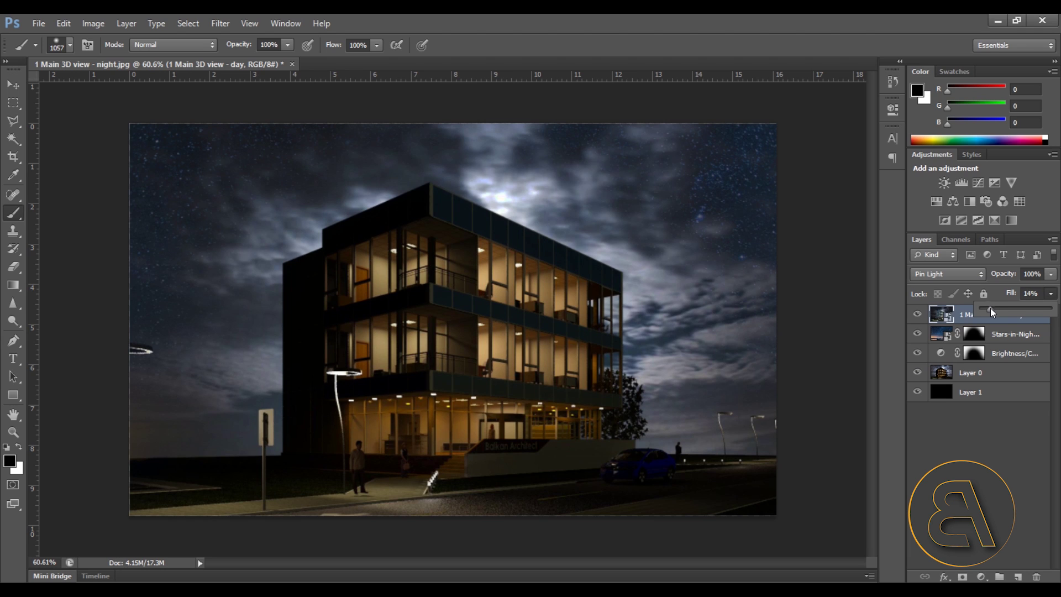
{"action": "left_click_drag", "start_coordinate": [993, 307], "coordinate": [992, 308]}
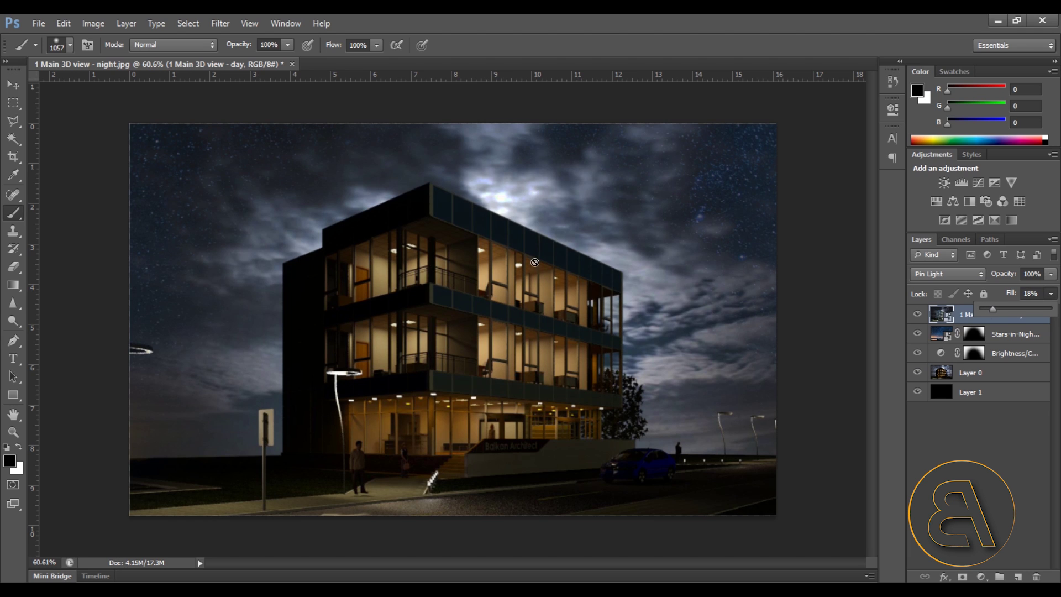
{"action": "left_click", "coordinate": [982, 463]}
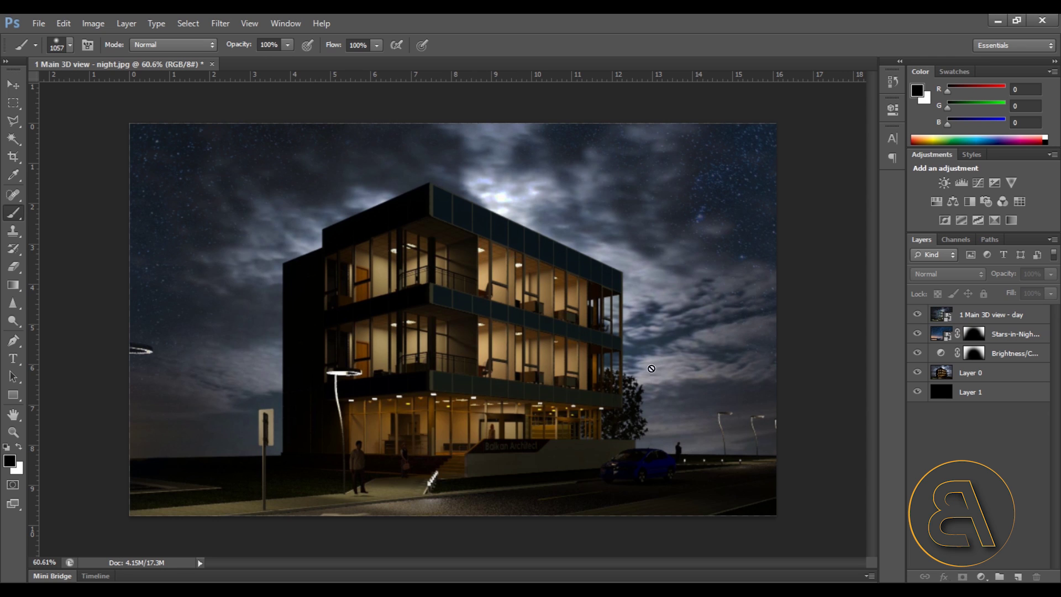
- Toggle the visibility of the 1 Main 3D view - day layer to compare the image with and without it
{"action": "left_click", "coordinate": [917, 316]}
{"action": "left_click", "coordinate": [918, 315]}
{"action": "left_click", "coordinate": [918, 315]}
{"action": "left_click", "coordinate": [918, 315]}
{"action": "left_click", "coordinate": [918, 315]}
{"action": "left_click", "coordinate": [918, 315]}
{"action": "left_click", "coordinate": [918, 315]}
{"action": "left_click", "coordinate": [917, 315]}
{"action": "left_click", "coordinate": [917, 315]}
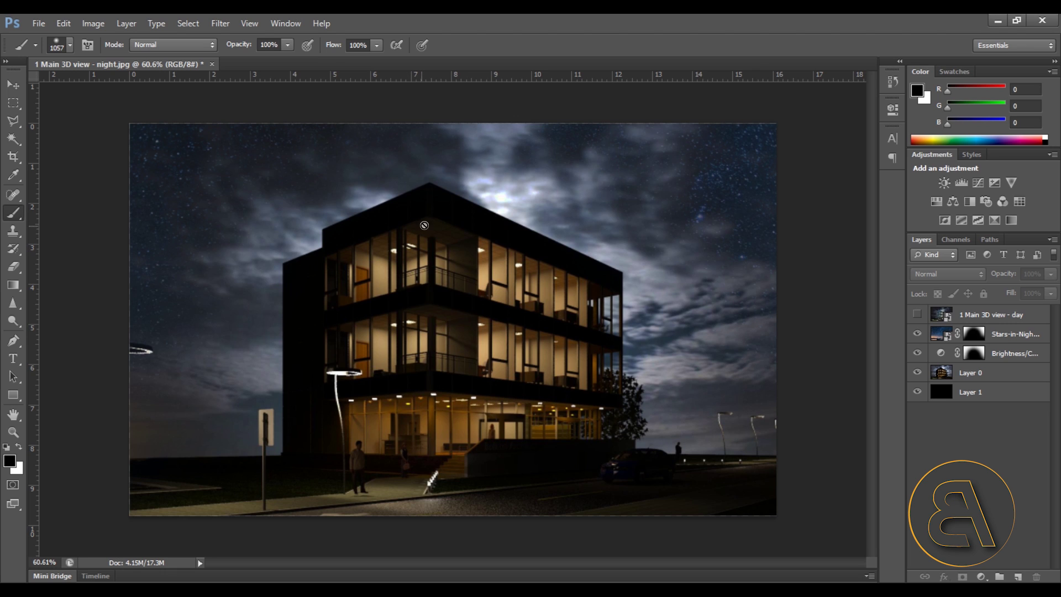
{"action": "left_click", "coordinate": [918, 315]}
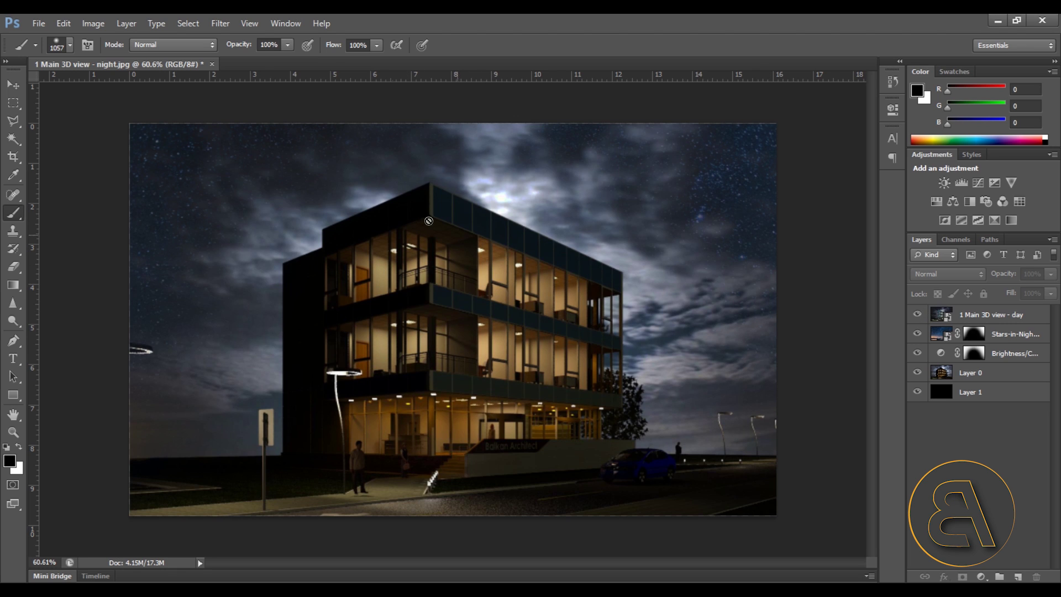
- Reduce the fill of the 1 Main 3D view - day layer to 14%
{"action": "left_click", "coordinate": [1017, 315]}
{"action": "left_click", "coordinate": [1051, 294]}
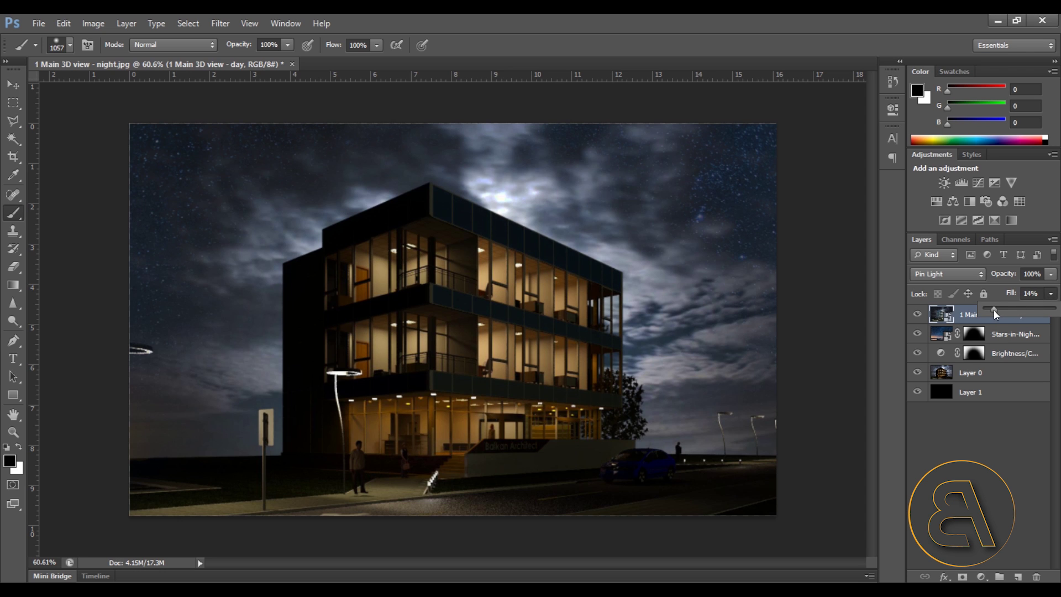
{"action": "left_click", "coordinate": [988, 394]}
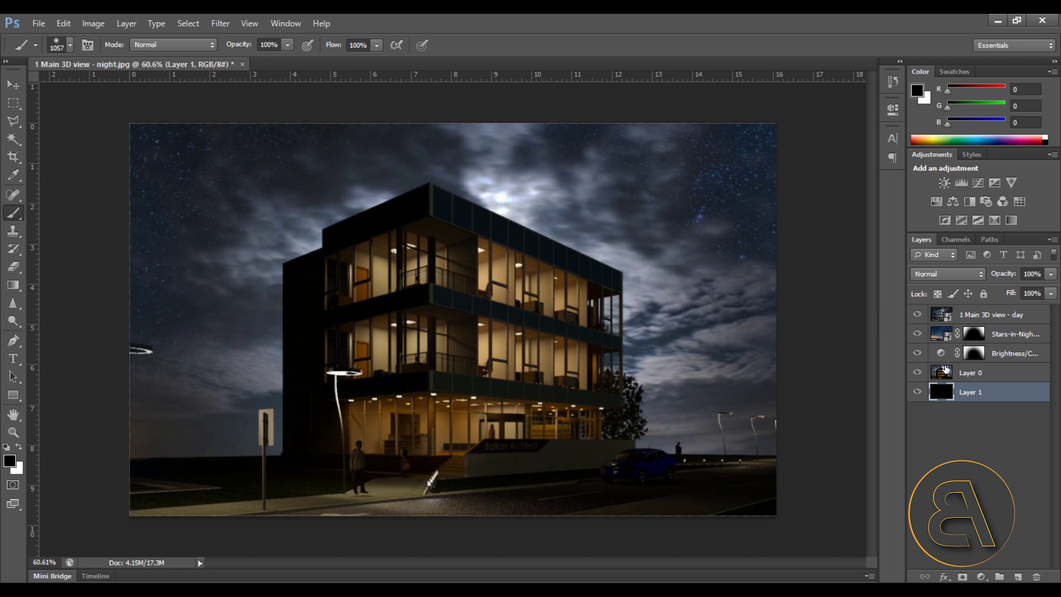
- Add a Color Lookup adjustment above the 1 Main 3D view - day layer and load the 2Strip.look 3DLUT file
{"action": "left_click", "coordinate": [989, 321]}
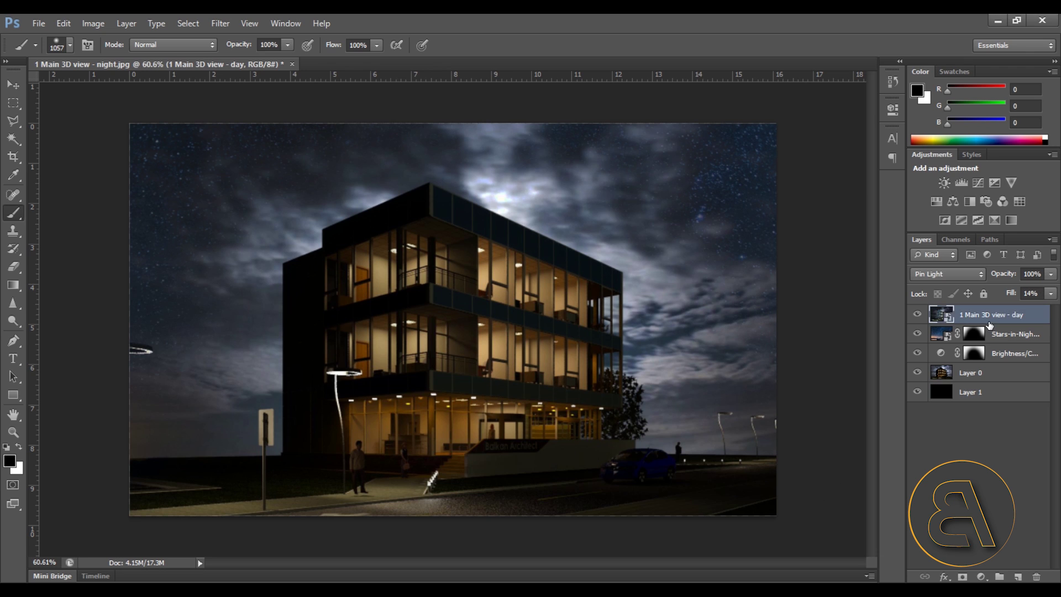
{"action": "left_click", "coordinate": [1022, 204]}
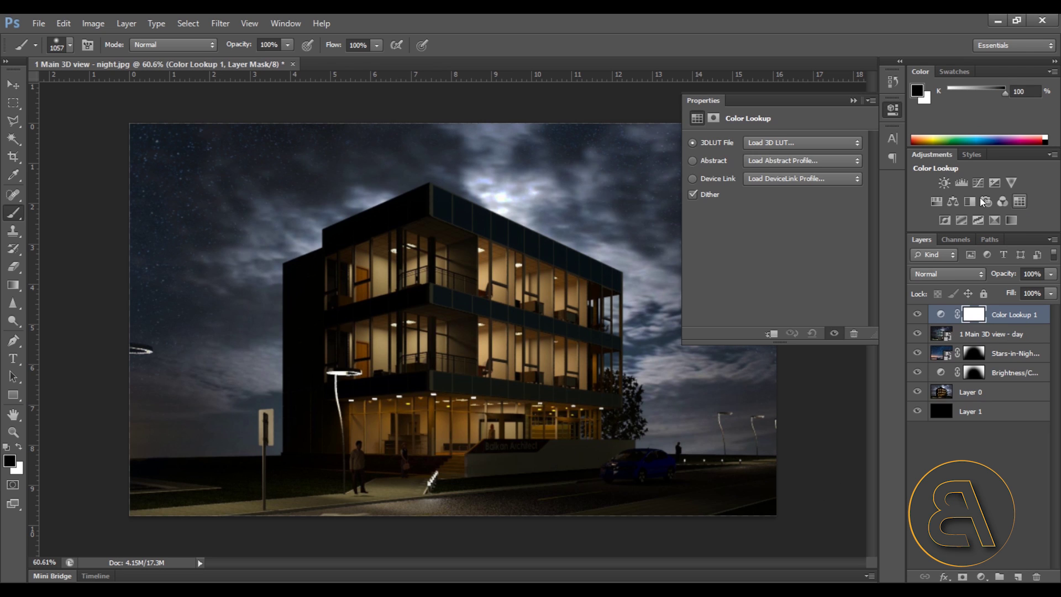
{"action": "left_click", "coordinate": [764, 145]}
{"action": "left_click", "coordinate": [771, 194]}
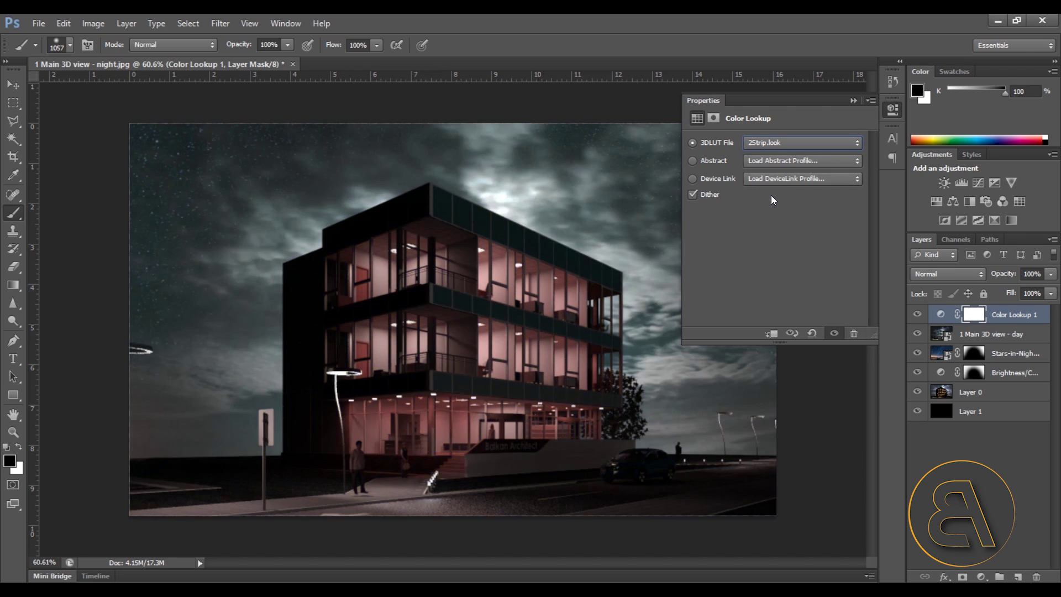
- Try other 3DLUT files on the Color Lookup adjustment, including Candlelight.CUBE, DropBlues.3DL and FoggyNight.3DL
{"action": "key", "text": "Down"}
{"action": "key", "text": "Down"}
{"action": "key", "text": "Down"}
{"action": "key", "text": "Down"}
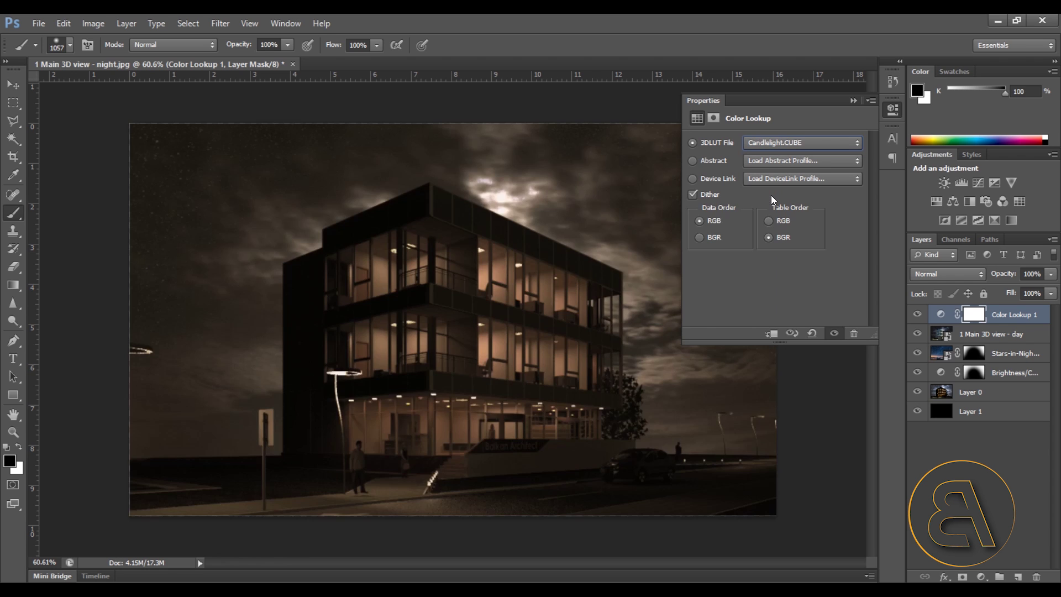
{"action": "key", "text": "Down"}
{"action": "key", "text": "Down"}
{"action": "key", "text": "Down"}
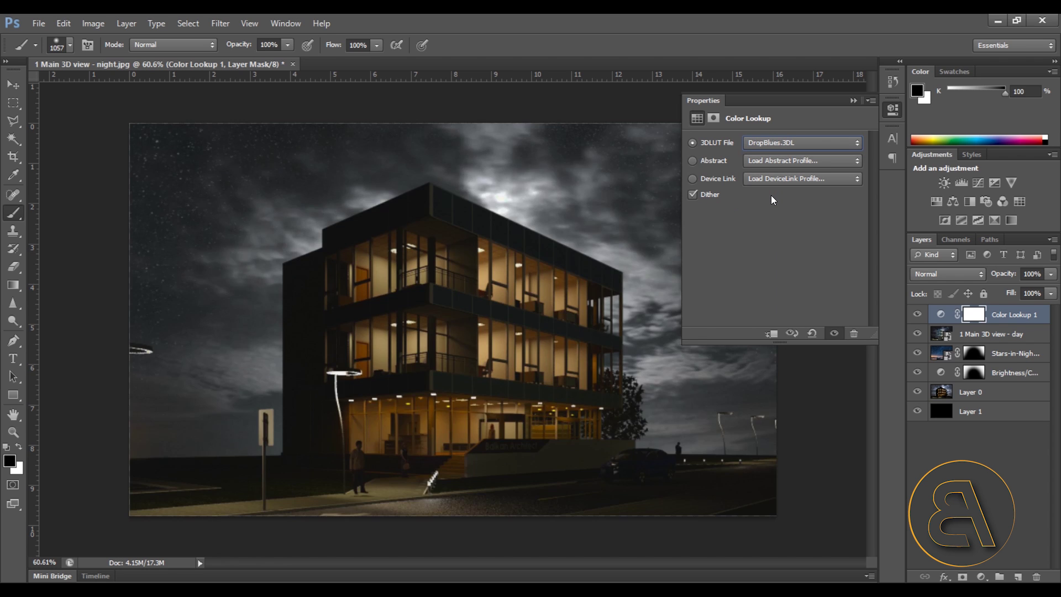
{"action": "key", "text": "Down"}
{"action": "key", "text": "Down"}
{"action": "key", "text": "Down"}
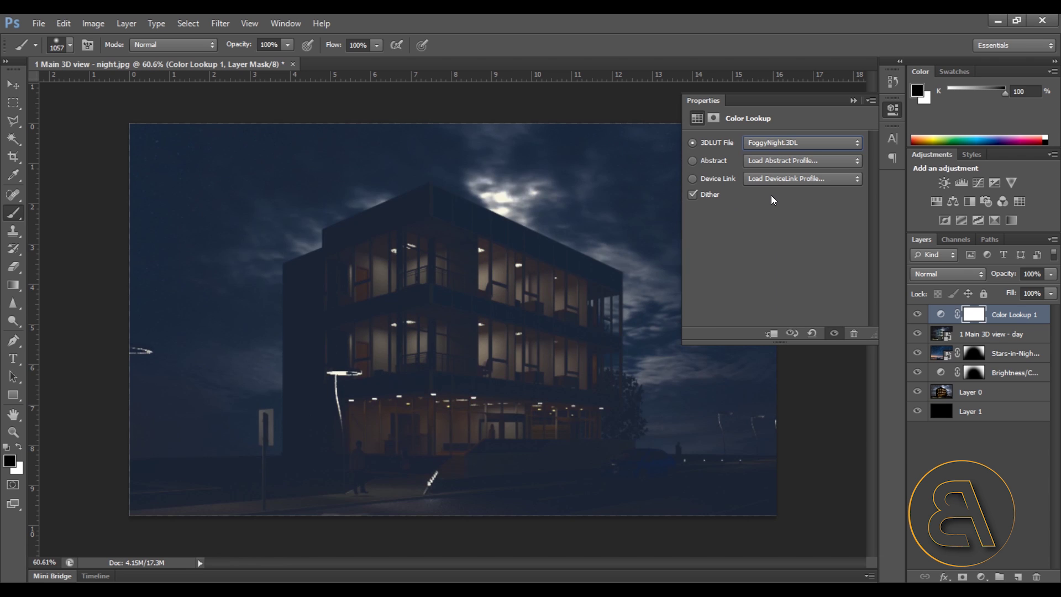
- Set the Color Lookup adjustment's 3DLUT file to FuturisticBleak.3DL and collapse its properties
{"action": "left_click", "coordinate": [771, 143]}
{"action": "left_click", "coordinate": [774, 346]}
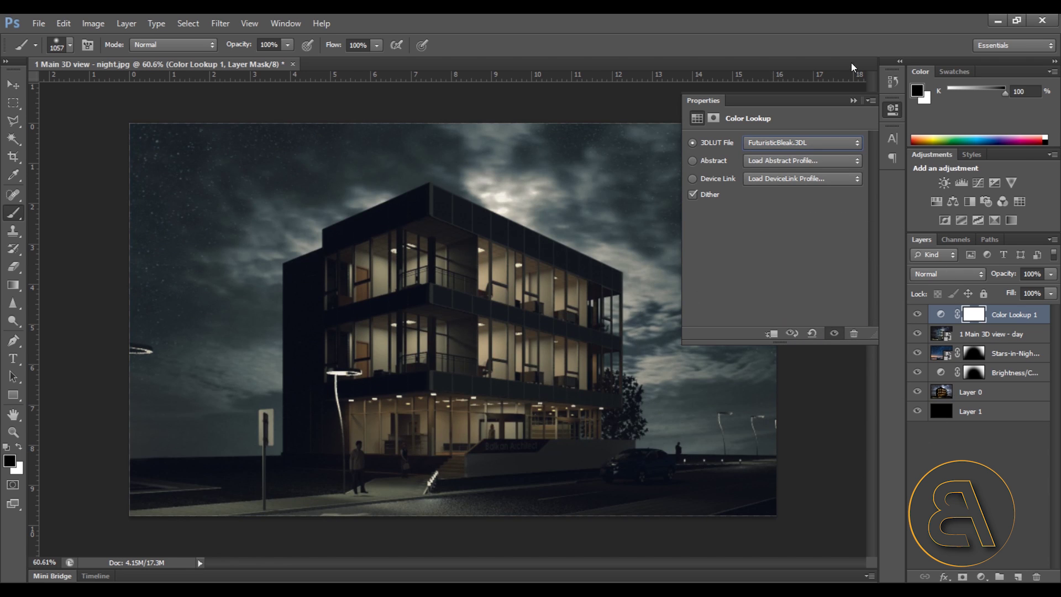
{"action": "left_click", "coordinate": [853, 101]}
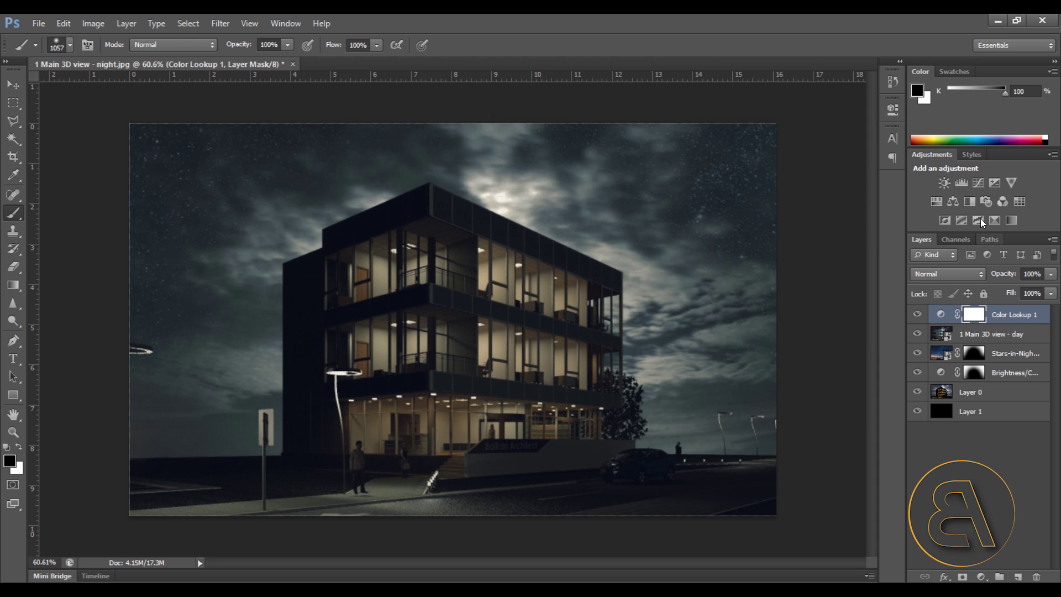
- Add a Brightness/Contrast adjustment above Color Lookup 1 and set its brightness to 37
{"action": "left_click", "coordinate": [945, 183]}
{"action": "left_click_drag", "start_coordinate": [775, 175], "coordinate": [795, 180]}
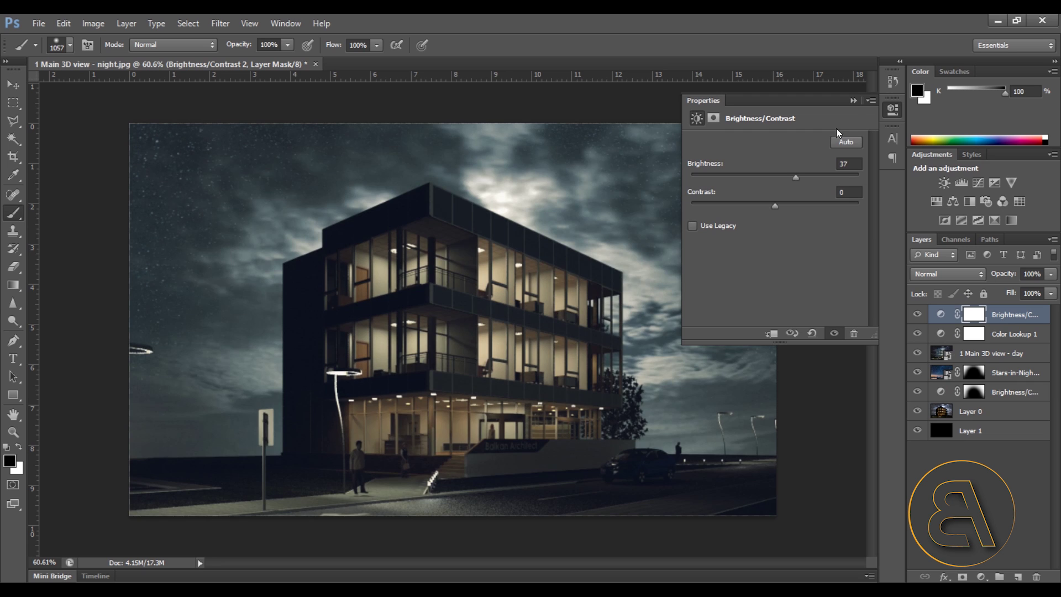
{"action": "left_click", "coordinate": [854, 101]}
- Reduce the fill of the Color Lookup 1 adjustment layer to 65%
{"action": "left_click", "coordinate": [1028, 334]}
{"action": "left_click", "coordinate": [1051, 294]}
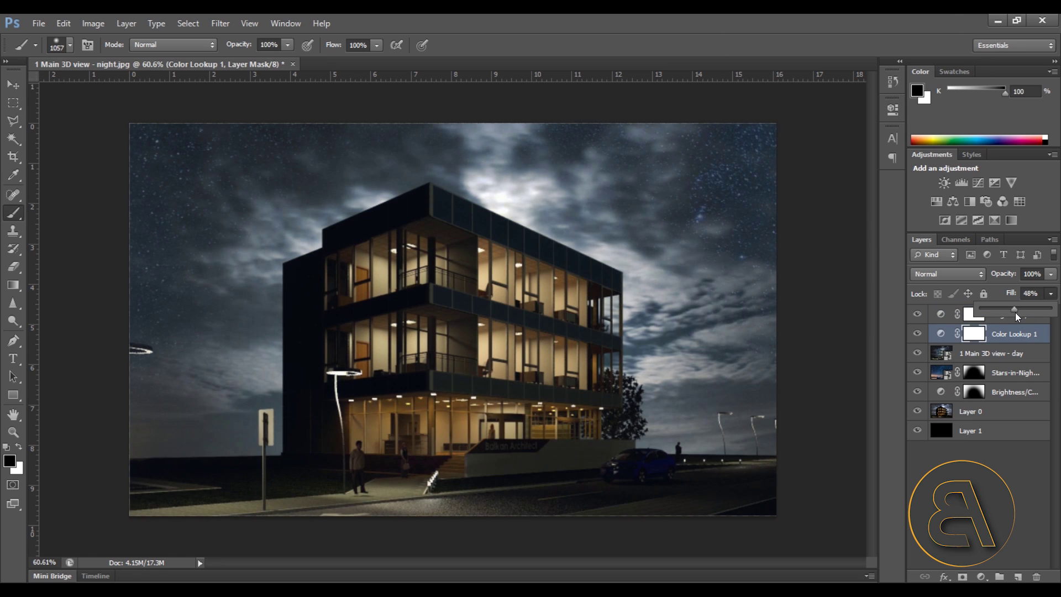
{"action": "left_click", "coordinate": [1051, 293]}
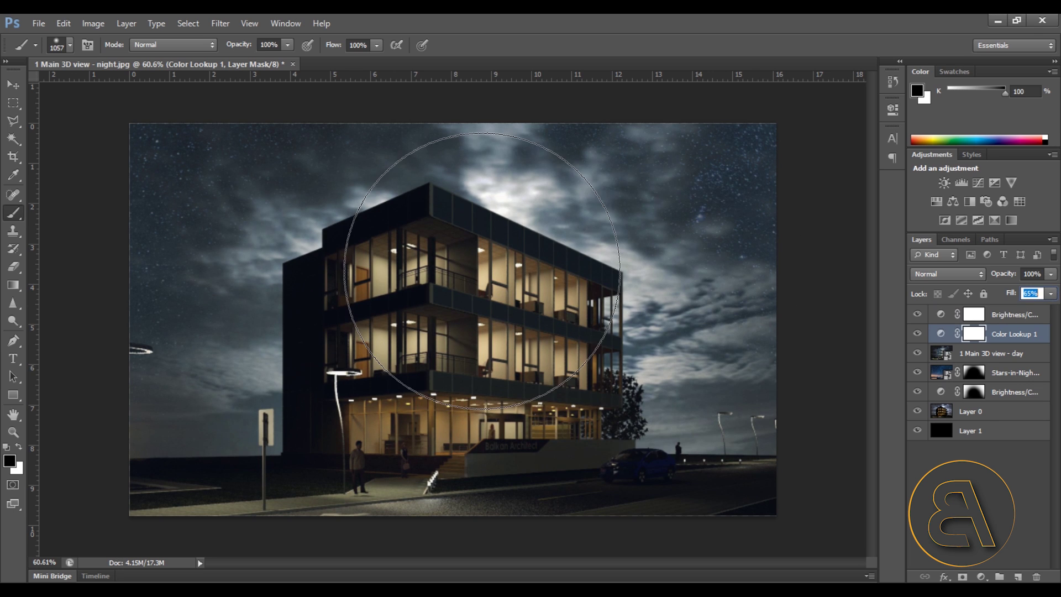
- Add a Vibrance adjustment directly below the 1 Main 3D view - day layer and set its vibrance to -95
{"action": "left_click", "coordinate": [978, 449]}
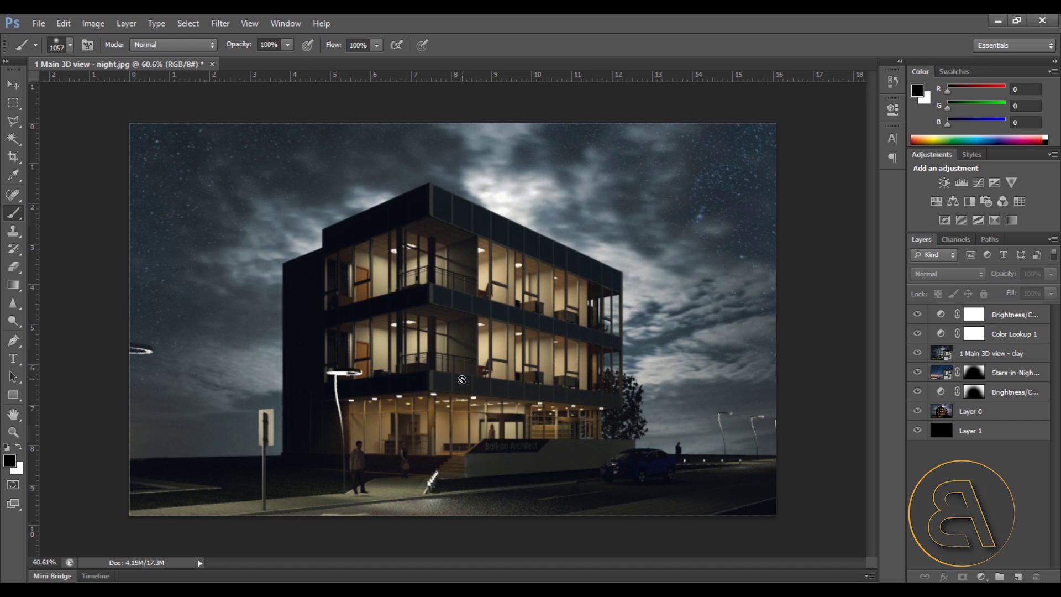
{"action": "left_click", "coordinate": [1013, 183]}
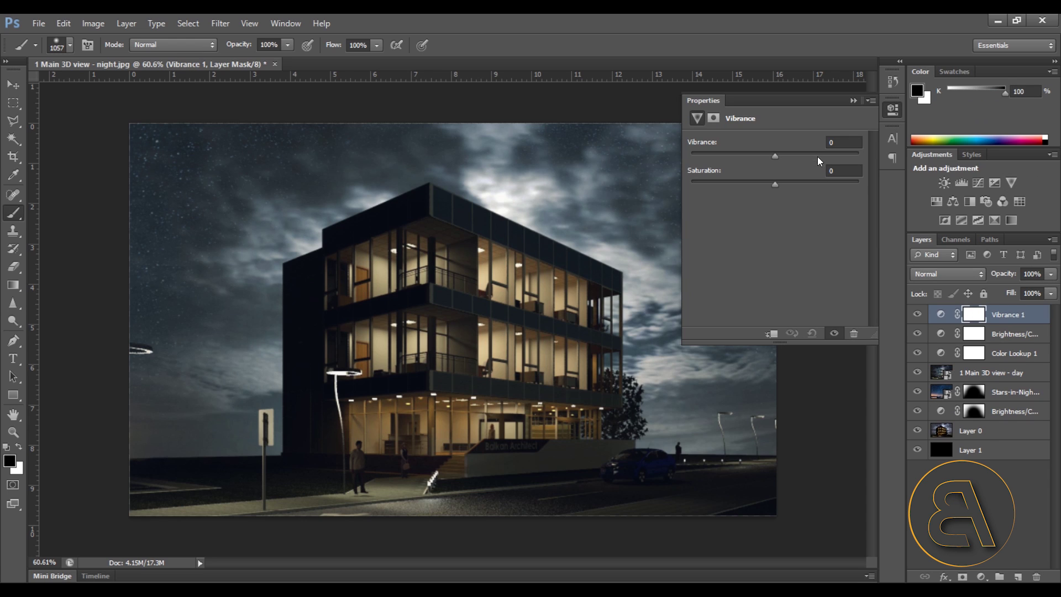
{"action": "left_click_drag", "start_coordinate": [1013, 316], "coordinate": [1003, 383]}
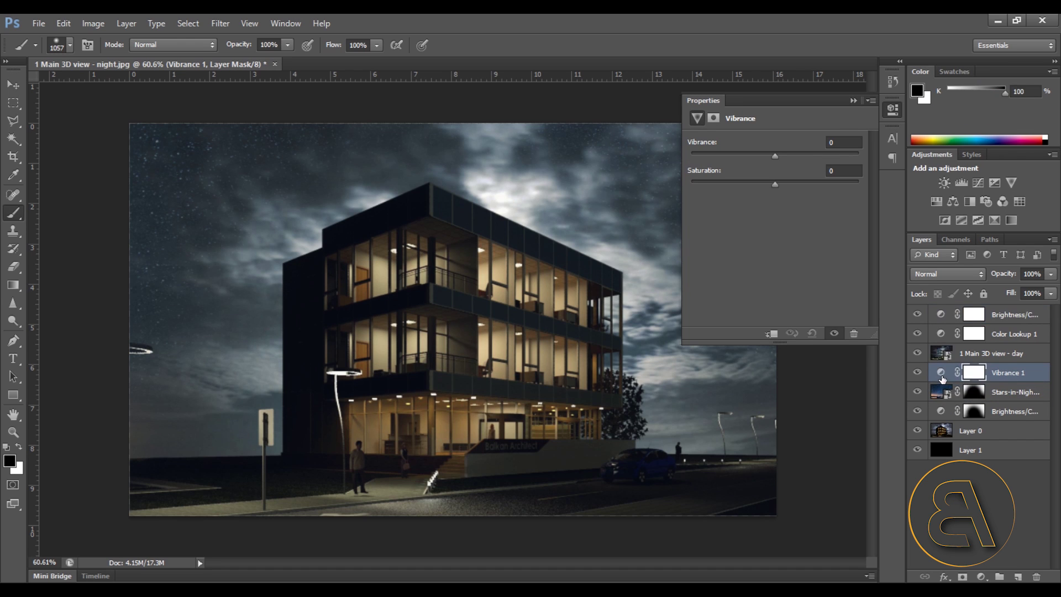
{"action": "left_click_drag", "start_coordinate": [746, 157], "coordinate": [696, 155]}
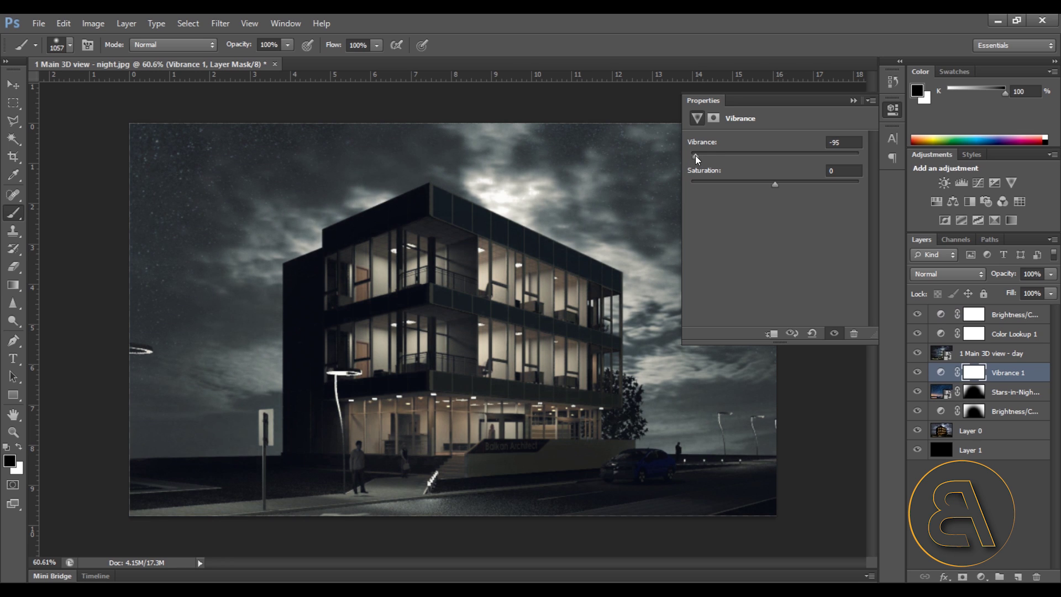
{"action": "left_click", "coordinate": [852, 101]}
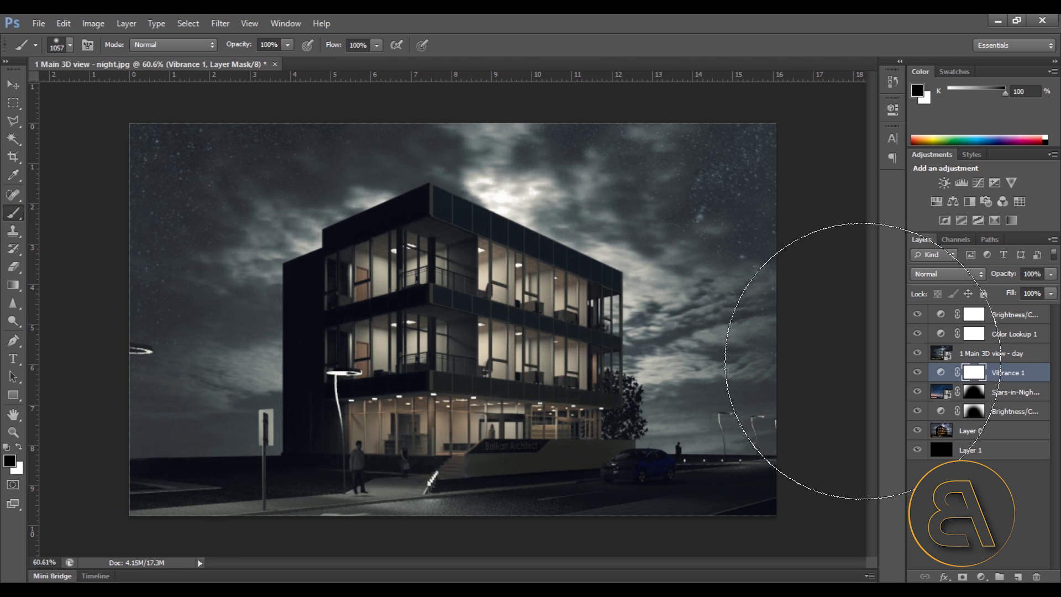
- Paint black over the sky around the building on the Vibrance 1 layer mask to restore its color
{"action": "left_click_drag", "start_coordinate": [195, 288], "coordinate": [189, 156]}
{"action": "mouse_move", "coordinate": [512, 90]}
{"action": "left_mouse_down"}
{"action": "mouse_move", "coordinate": [701, 128]}
{"action": "mouse_move", "coordinate": [683, 137]}
{"action": "mouse_move", "coordinate": [803, 233]}
{"action": "mouse_move", "coordinate": [774, 280]}
{"action": "mouse_move", "coordinate": [787, 373]}
{"action": "mouse_move", "coordinate": [753, 241]}
{"action": "left_mouse_up"}
{"action": "left_click_drag", "start_coordinate": [190, 142], "coordinate": [185, 308]}
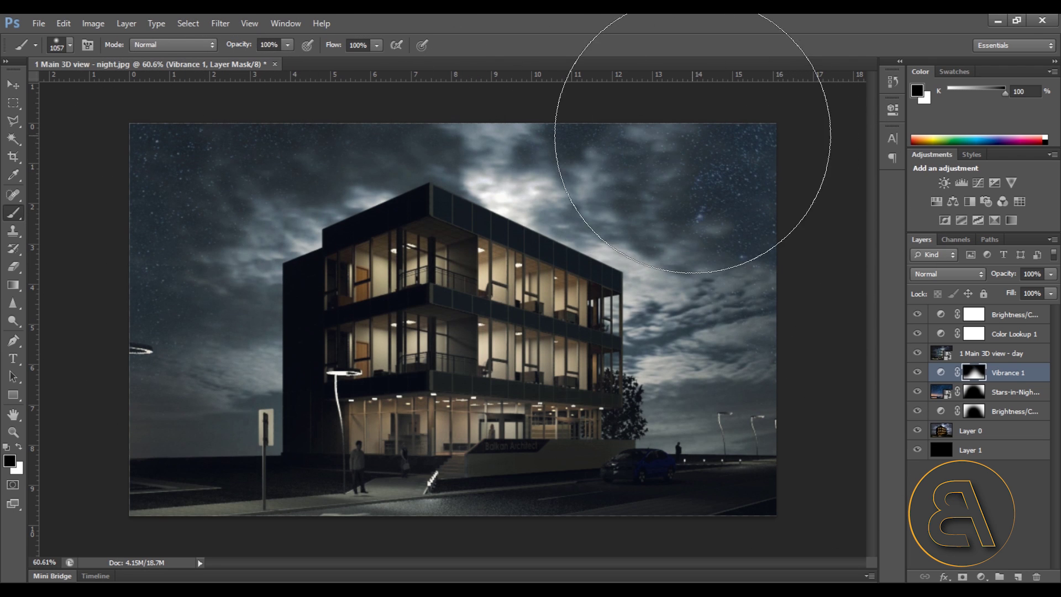
- Compare the image with Vibrance 1 hidden and shown, and reduce the layer's fill to 69%
{"action": "left_click", "coordinate": [917, 375]}
{"action": "left_click", "coordinate": [916, 375]}
{"action": "left_click", "coordinate": [917, 375]}
{"action": "left_click", "coordinate": [917, 375]}
{"action": "left_click", "coordinate": [1052, 293]}
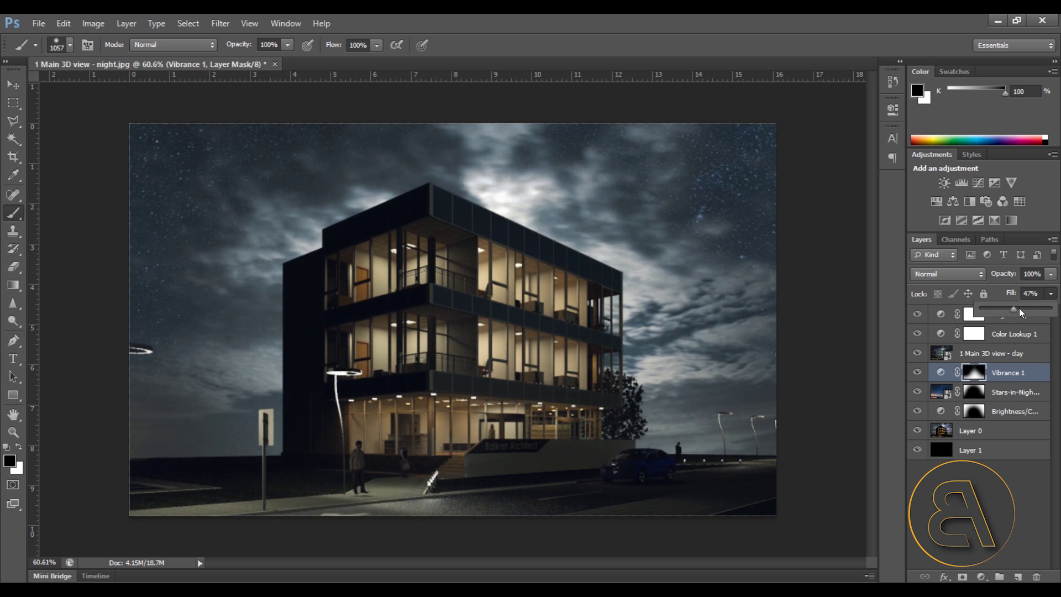
{"action": "left_click", "coordinate": [1052, 293]}
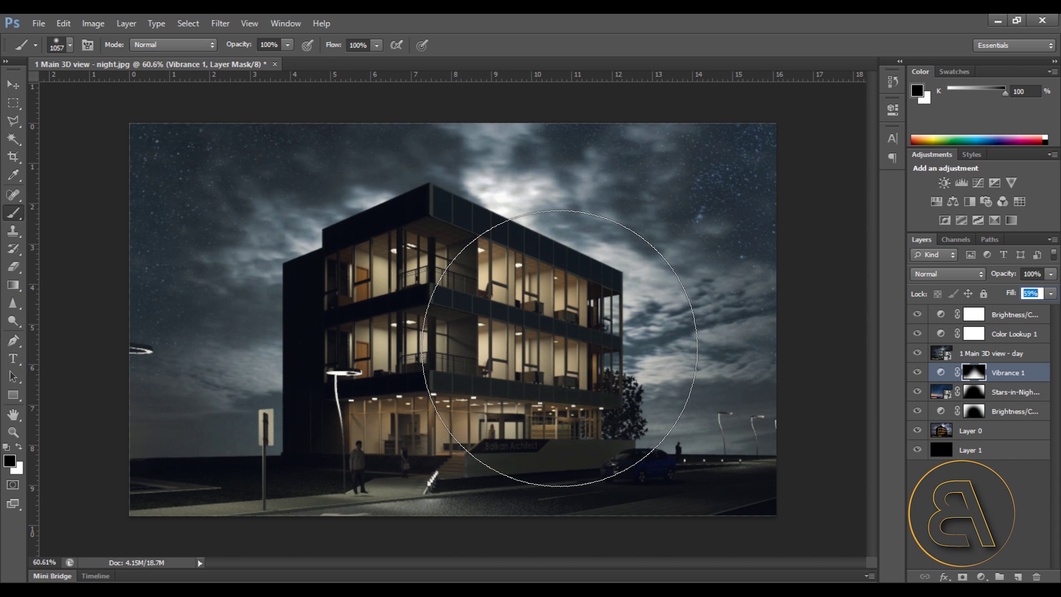
- Set the Brightness/Contrast adjustment directly above Layer 0 to brightness -150 and contrast 100
{"action": "double_click", "coordinate": [940, 411]}
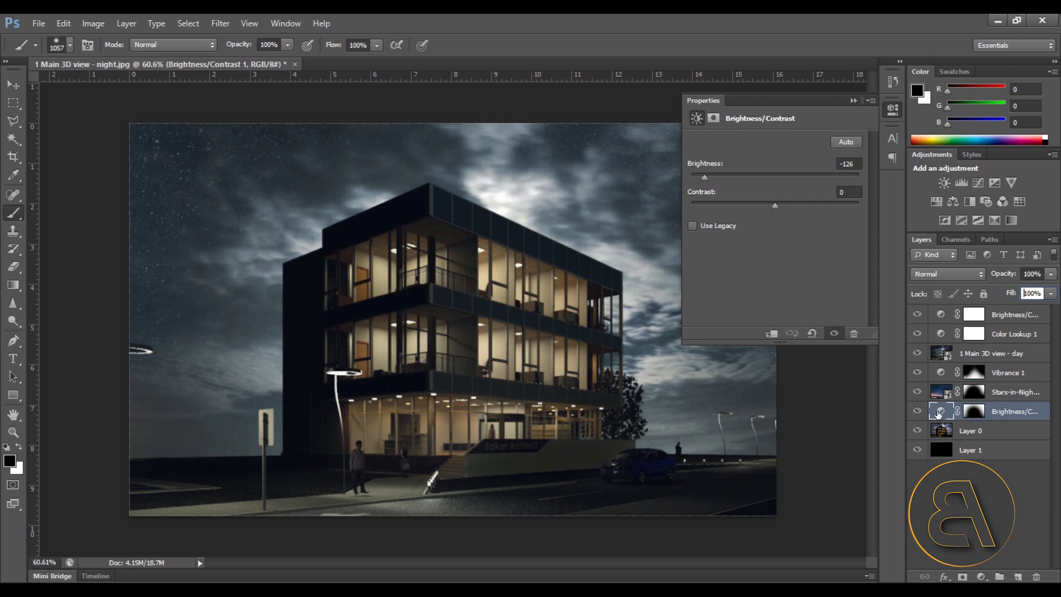
{"action": "left_click_drag", "start_coordinate": [705, 177], "coordinate": [700, 178]}
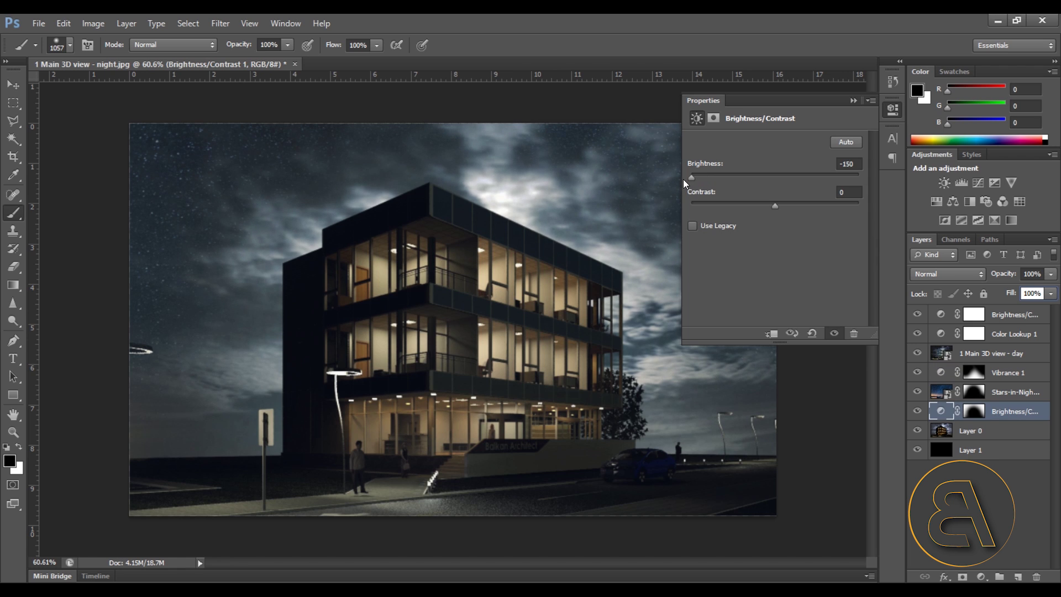
{"action": "left_click_drag", "start_coordinate": [773, 205], "coordinate": [846, 205]}
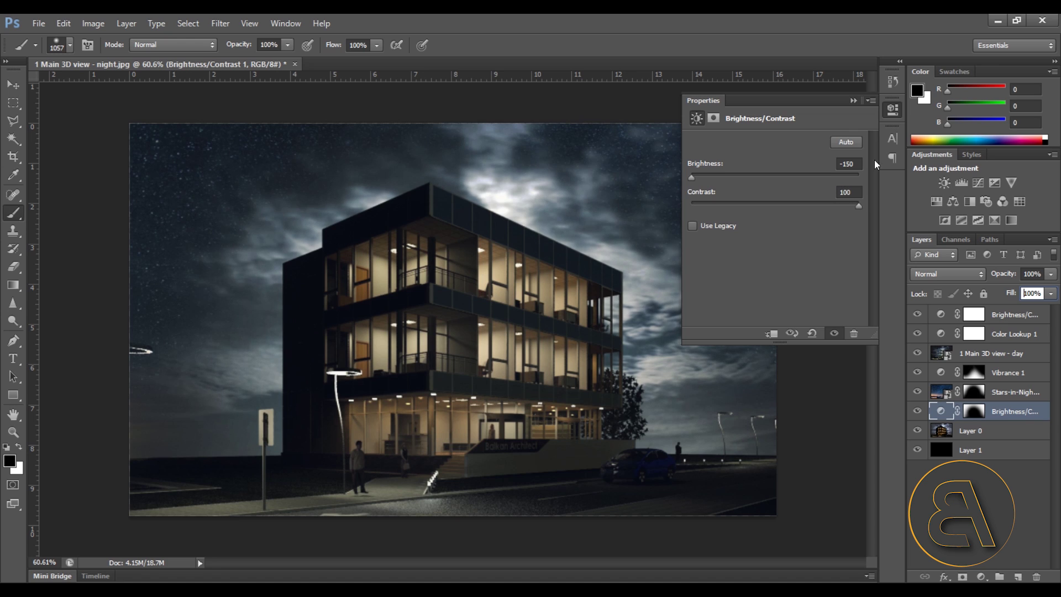
{"action": "left_click", "coordinate": [854, 101]}
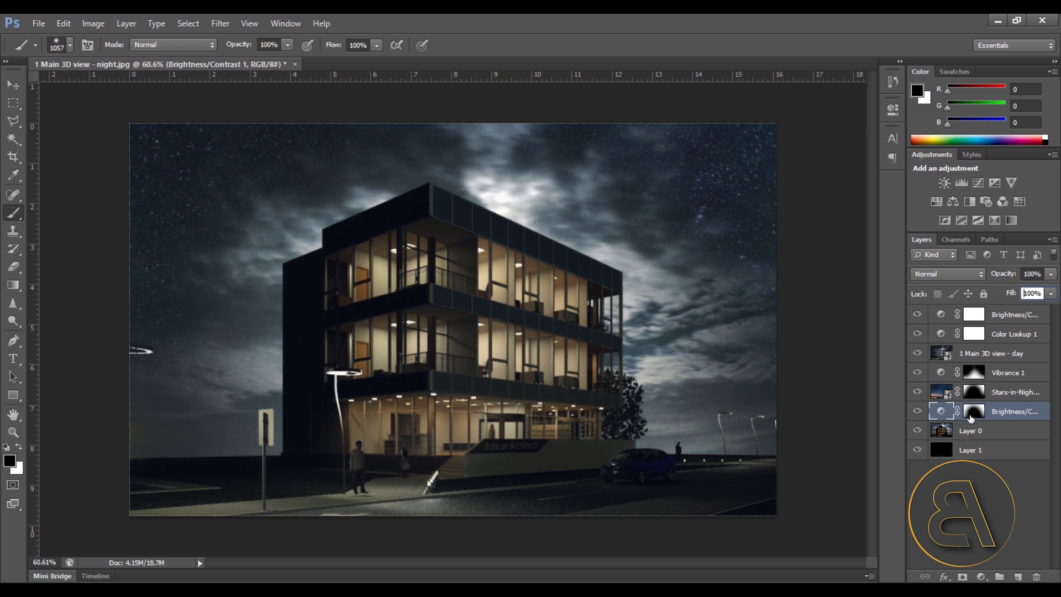
- Add a layer mask to Layer 0 and paint black over the upper sky with a 53% opacity brush
{"action": "left_click", "coordinate": [968, 438]}
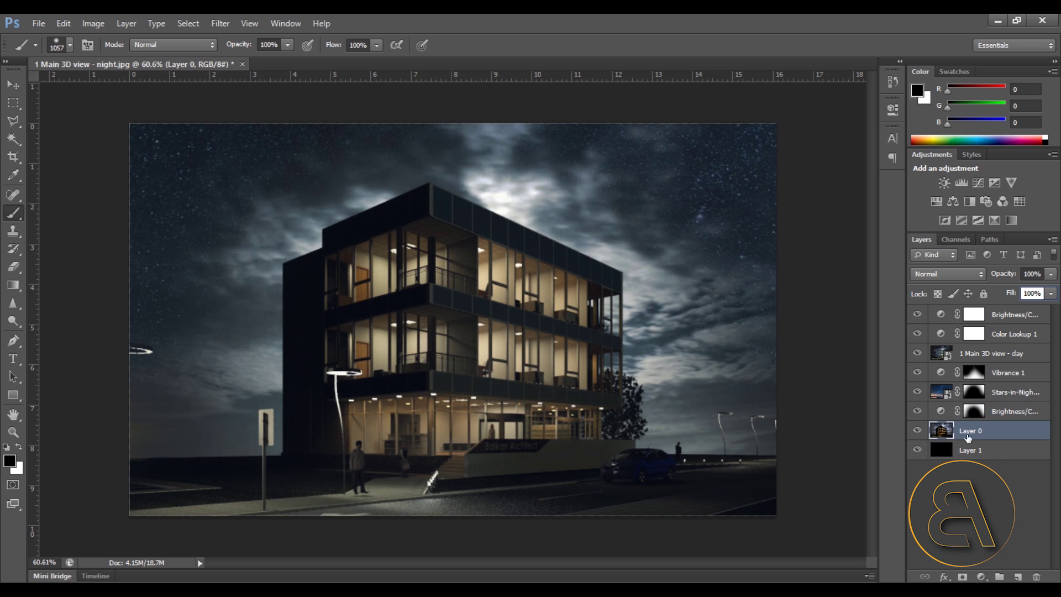
{"action": "left_click", "coordinate": [963, 577]}
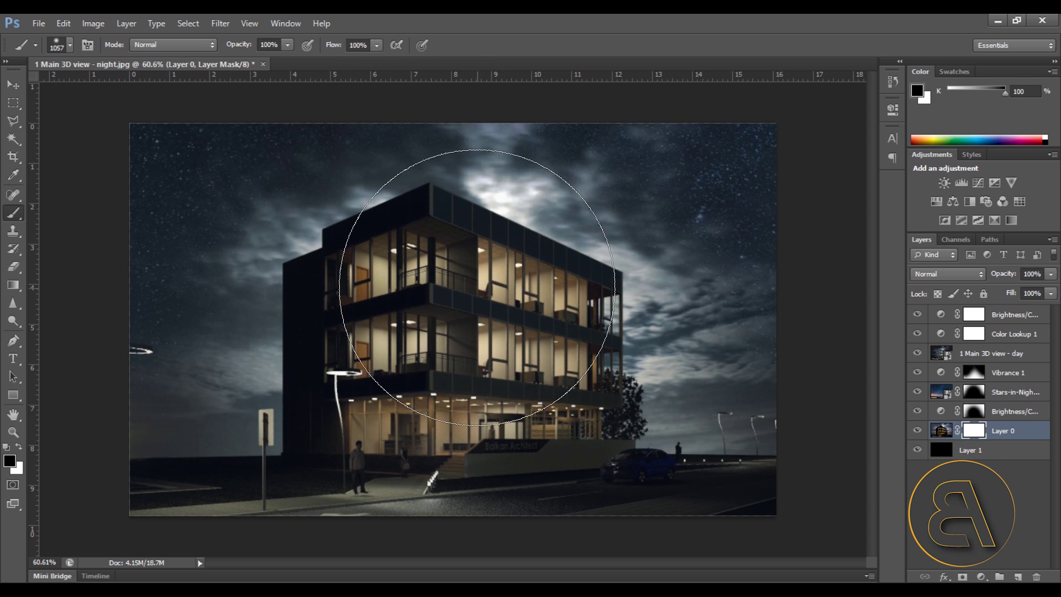
{"action": "scroll", "coordinate": [454, 319], "scroll_direction": "down", "scroll_amount": 4, "text": "alt"}
{"action": "left_click", "coordinate": [287, 45]}
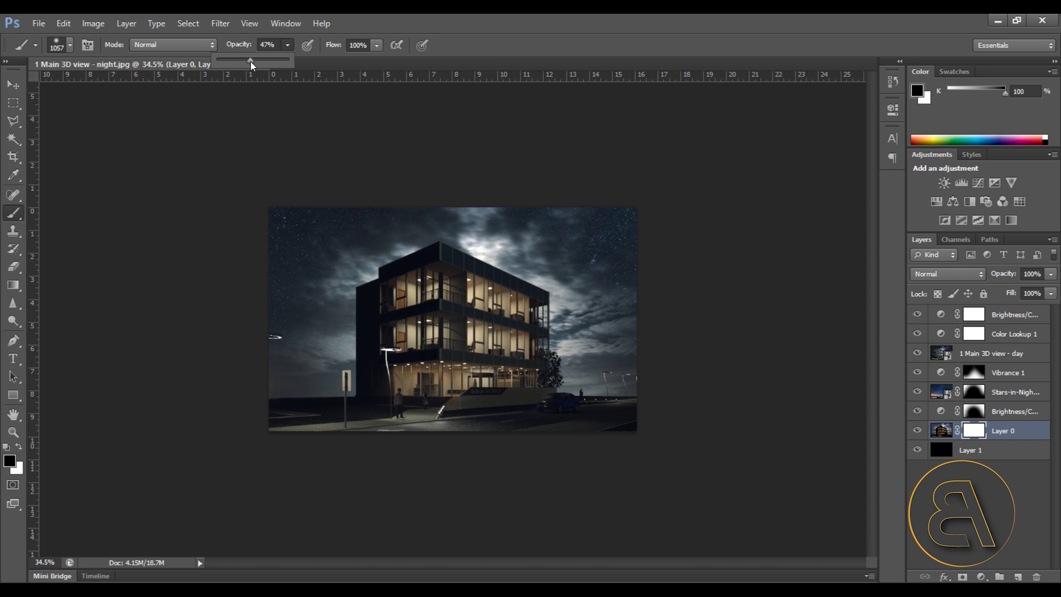
{"action": "left_click_drag", "start_coordinate": [255, 64], "coordinate": [253, 63]}
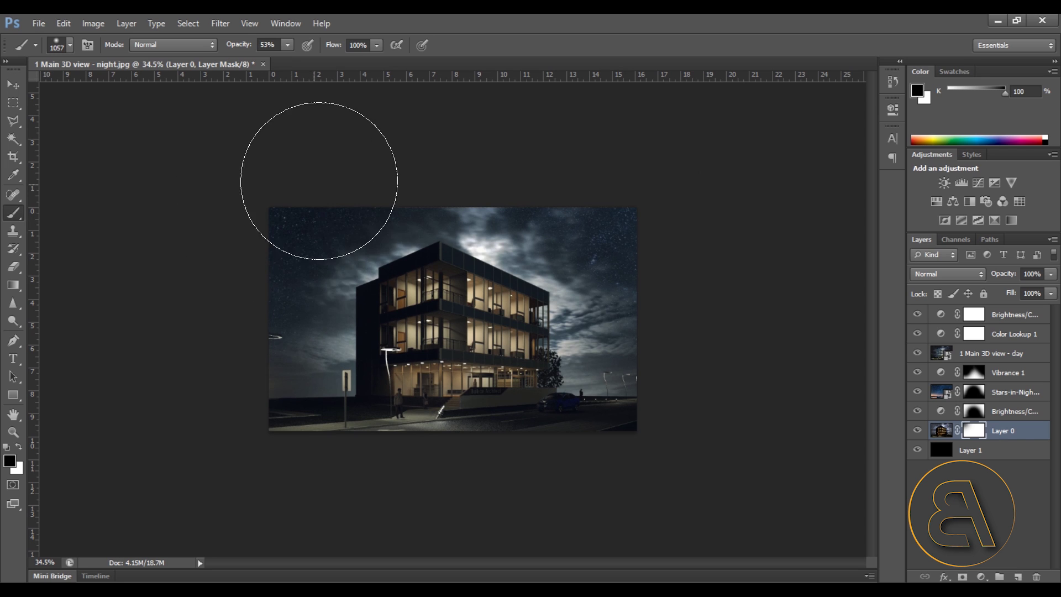
{"action": "mouse_move", "coordinate": [530, 151]}
{"action": "left_mouse_down"}
{"action": "mouse_move", "coordinate": [621, 199]}
{"action": "mouse_move", "coordinate": [654, 280]}
{"action": "mouse_move", "coordinate": [689, 309]}
{"action": "left_mouse_up"}
{"action": "scroll", "coordinate": [453, 319], "scroll_direction": "up", "scroll_amount": 3, "text": "alt"}
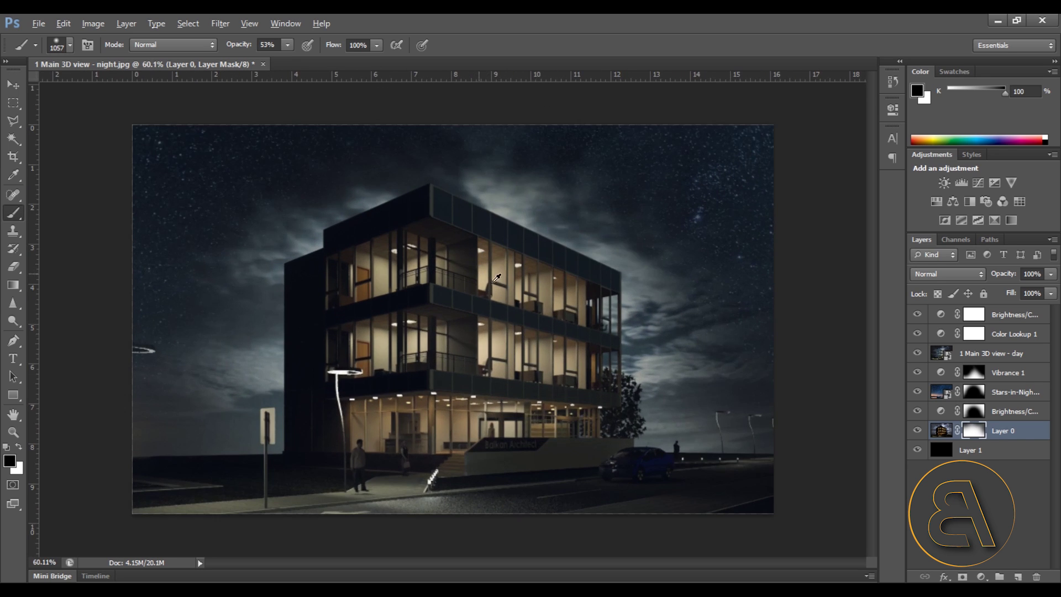
{"action": "scroll", "coordinate": [284, 142], "scroll_direction": "down", "scroll_amount": 2, "text": "alt"}
{"action": "scroll", "coordinate": [284, 142], "scroll_direction": "up", "scroll_amount": 1, "text": "alt"}
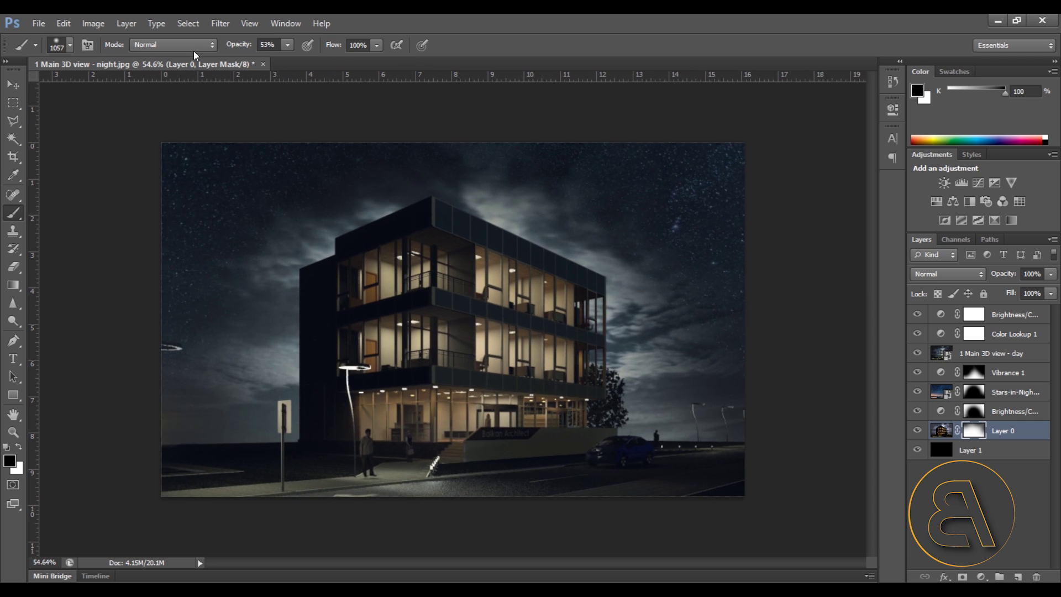
- Step back through the last brush strokes on the Layer 0 mask to undo the excess sky darkening
{"action": "left_click", "coordinate": [61, 24]}
{"action": "left_click", "coordinate": [61, 38]}
{"action": "left_click", "coordinate": [62, 23]}
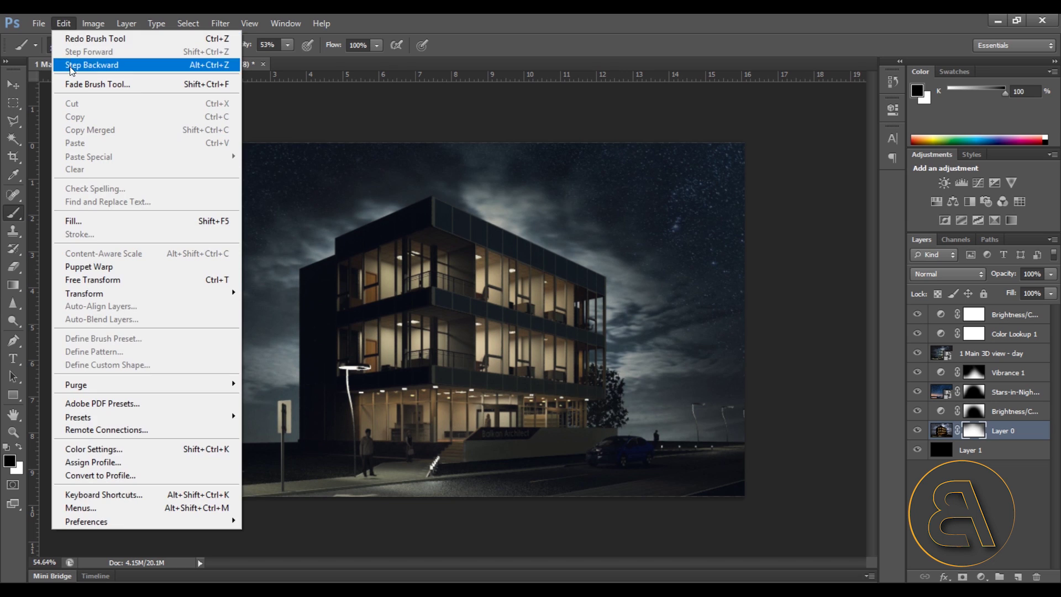
{"action": "left_click", "coordinate": [71, 65]}
{"action": "left_click", "coordinate": [63, 23]}
{"action": "left_click", "coordinate": [71, 65]}
{"action": "left_click", "coordinate": [92, 24]}
{"action": "left_click", "coordinate": [63, 23]}
{"action": "left_click", "coordinate": [78, 64]}
{"action": "left_click", "coordinate": [65, 26]}
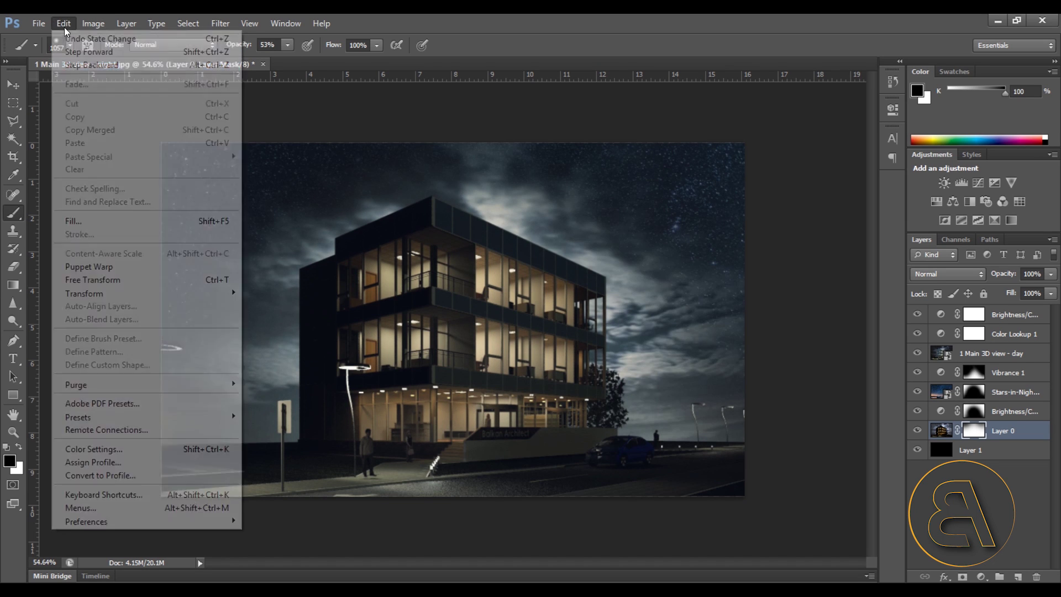
{"action": "left_click", "coordinate": [72, 65]}
{"action": "left_click", "coordinate": [66, 25]}
{"action": "left_click", "coordinate": [63, 25]}
{"action": "left_click", "coordinate": [93, 24]}
{"action": "left_click", "coordinate": [60, 26]}
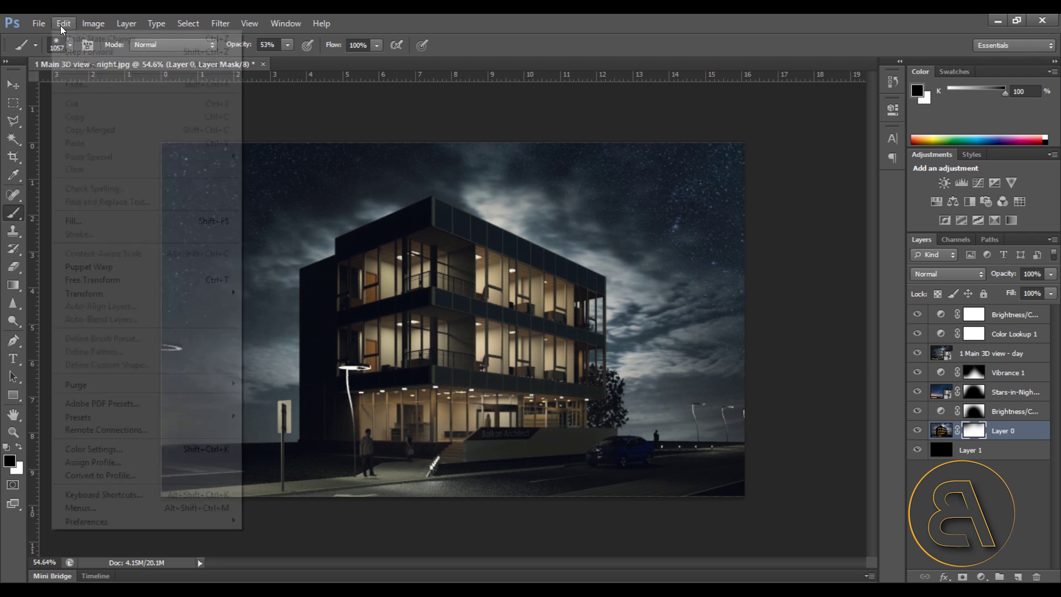
{"action": "left_click", "coordinate": [77, 65]}
- Set the brush opacity to 25% and darken the sky around the building on the Layer 0 mask
{"action": "left_click", "coordinate": [285, 46]}
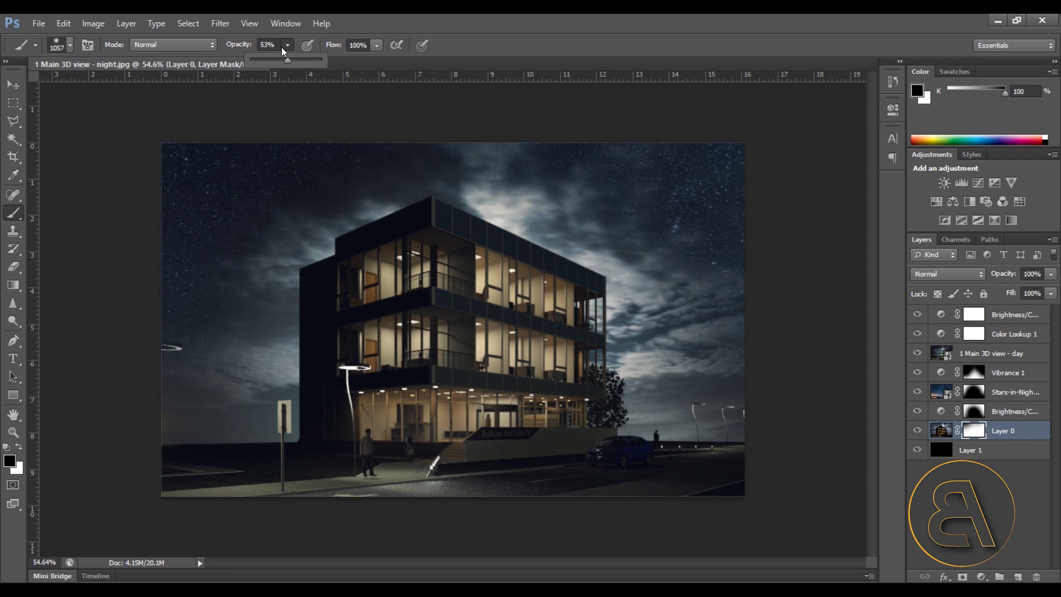
{"action": "left_click_drag", "start_coordinate": [272, 58], "coordinate": [267, 59]}
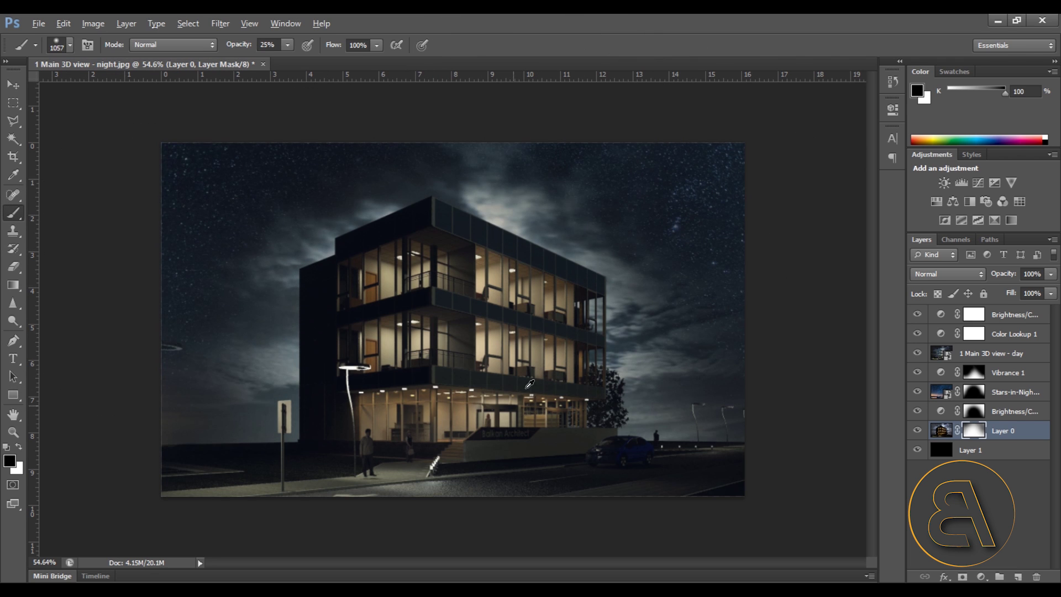
{"action": "scroll", "coordinate": [551, 332], "scroll_direction": "up", "scroll_amount": 1, "text": "alt"}
{"action": "key", "text": "alt"}
{"action": "scroll", "coordinate": [551, 341], "scroll_direction": "up", "scroll_amount": 1, "text": "alt"}
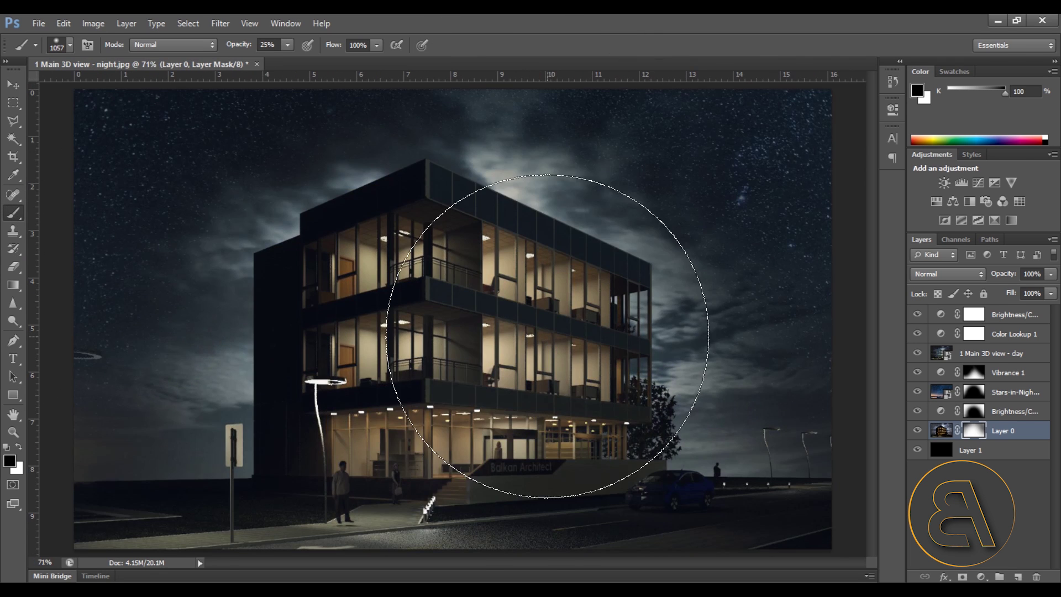